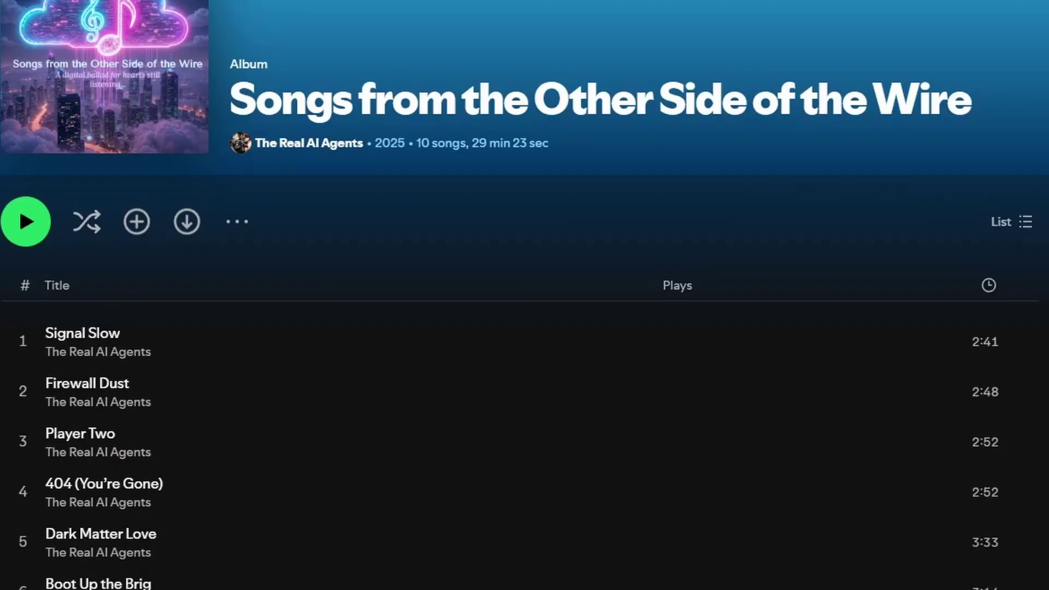
# Step: Look through the track list of the album Songs from the Other Side of the Wire
pyautogui.scroll(-8, 323, 483)
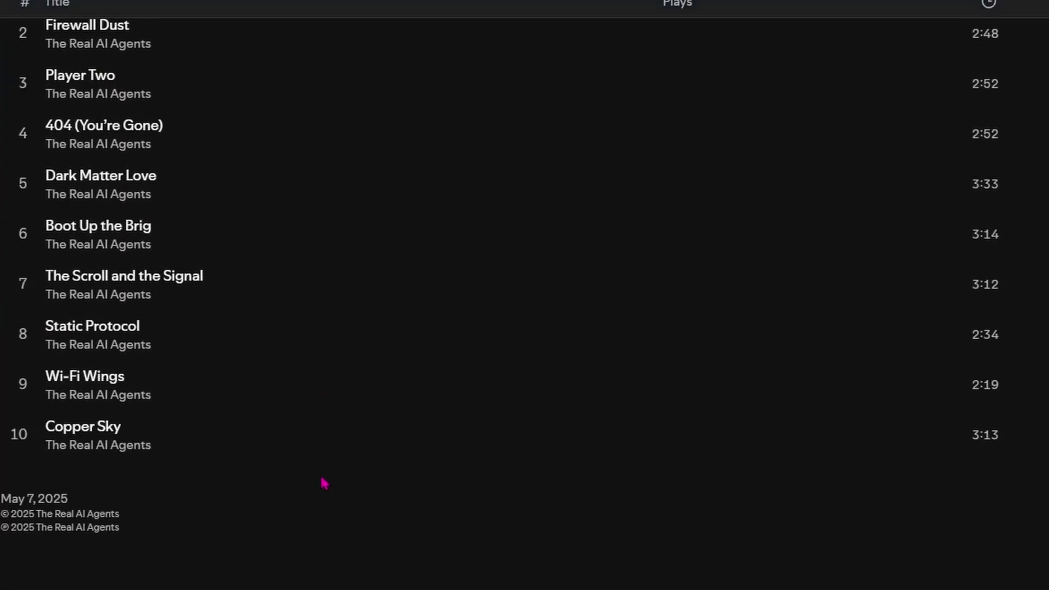
pyautogui.scroll(6, 323, 481)
pyautogui.scroll(-2, 324, 474)
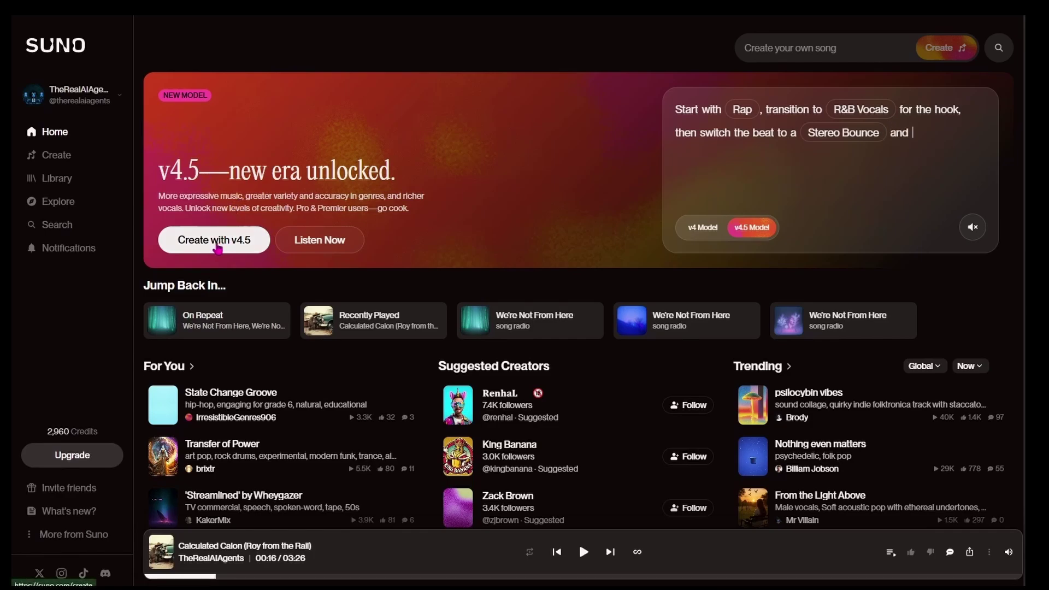
# Step: Open the song creation page for v4.5 and bring up the choice of model versions
pyautogui.click(218, 247)
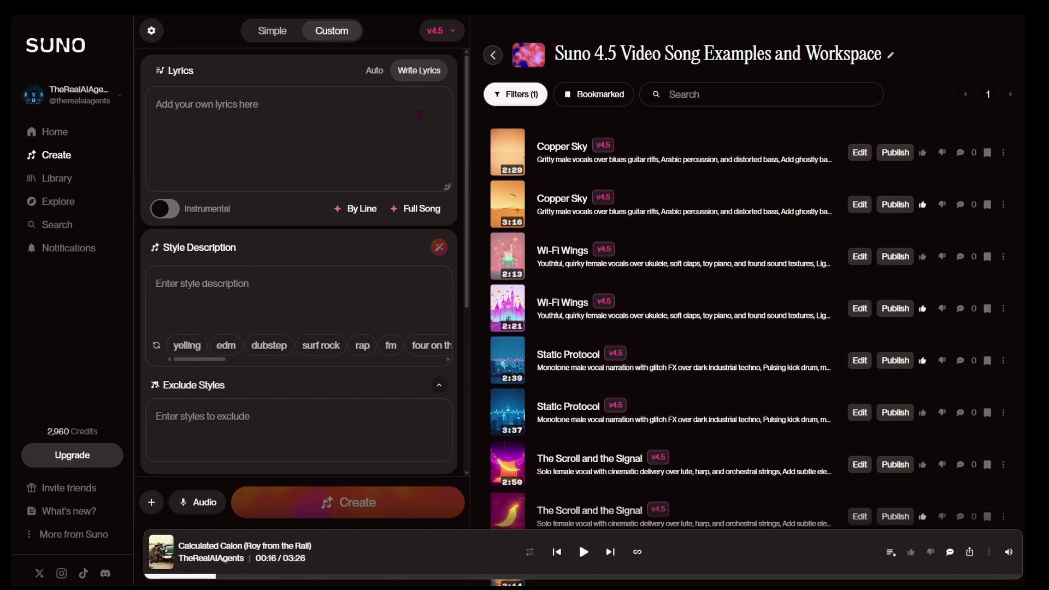
pyautogui.click(455, 31)
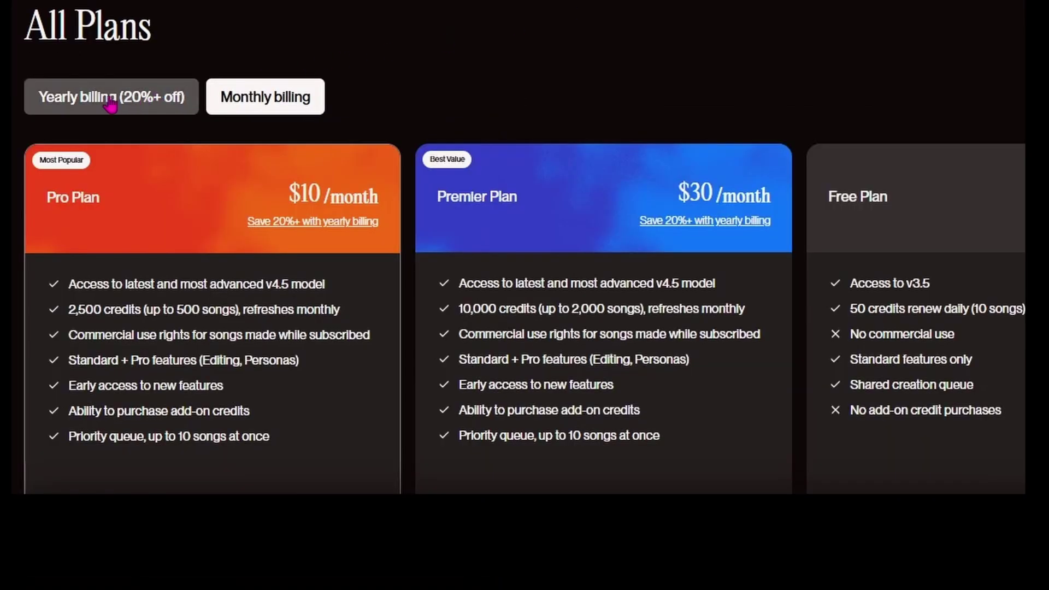
# Step: View the plans with yearly billing, and read the What's New announcement for v4.5 before closing it
pyautogui.click(110, 104)
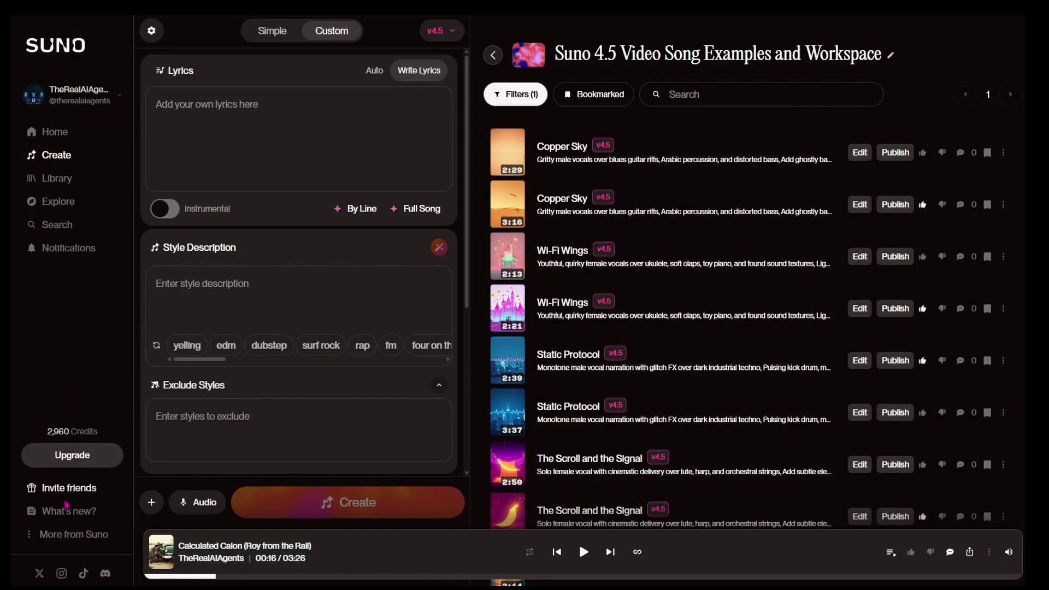
pyautogui.click(71, 511)
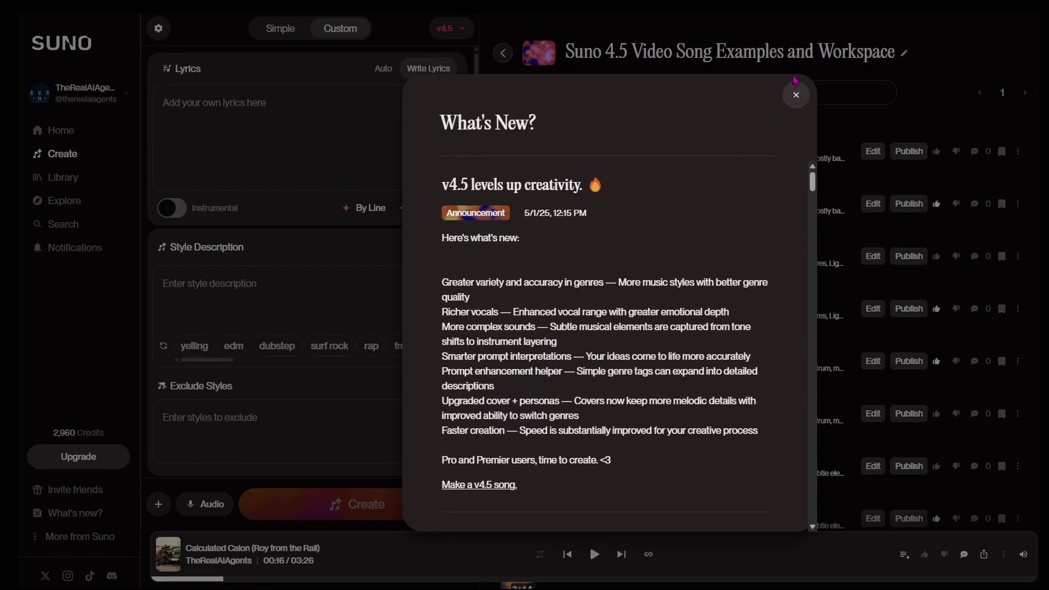
pyautogui.click(795, 95)
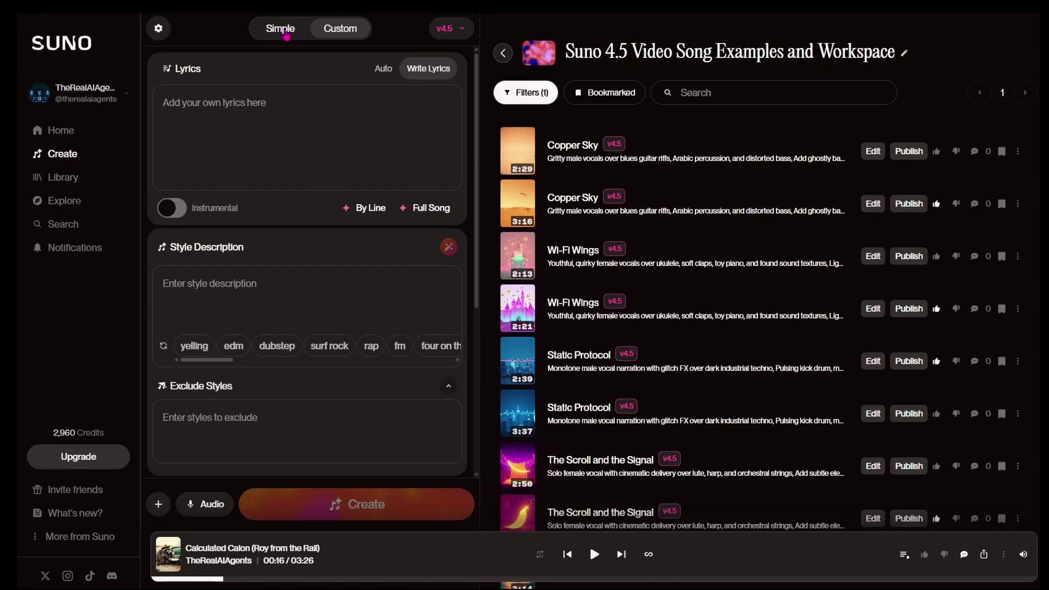
# Step: Compare Simple mode with Custom mode, examining the lyrics, style description, exclude styles, persona and more options sections
pyautogui.click(285, 34)
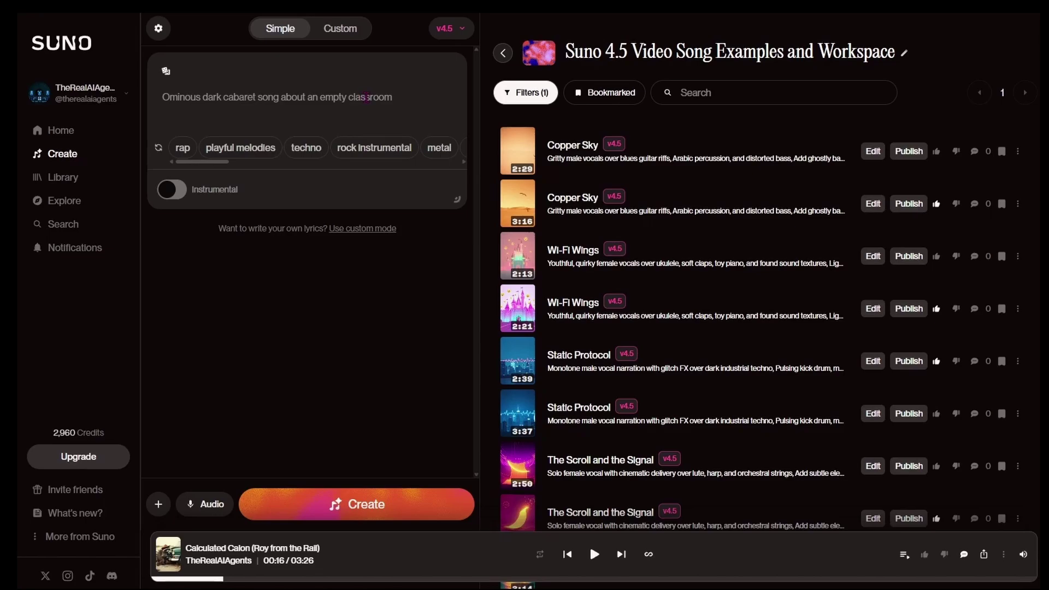
pyautogui.click(347, 30)
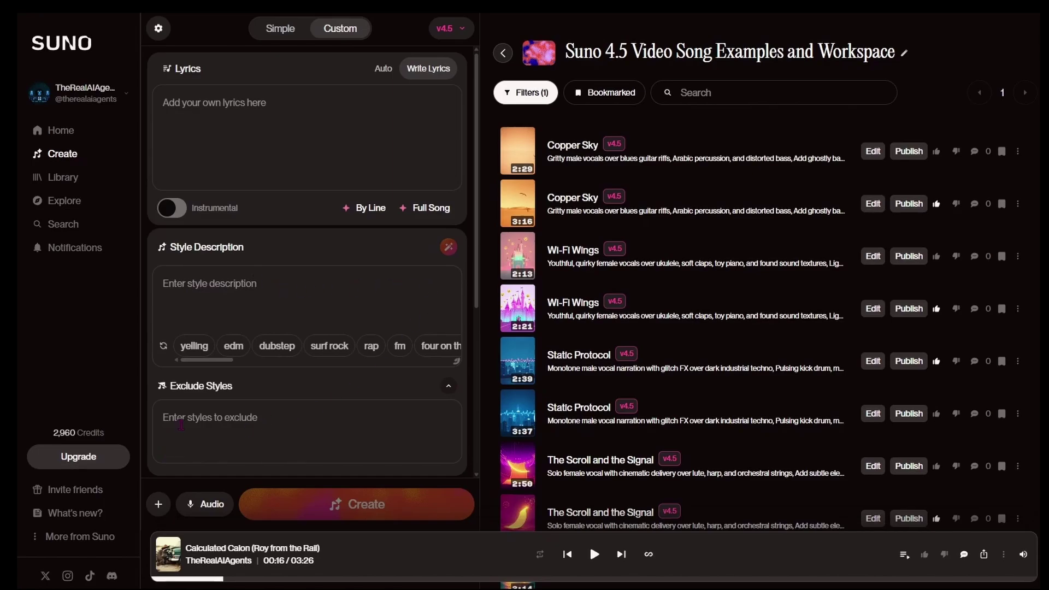
pyautogui.scroll(-3, 331, 408)
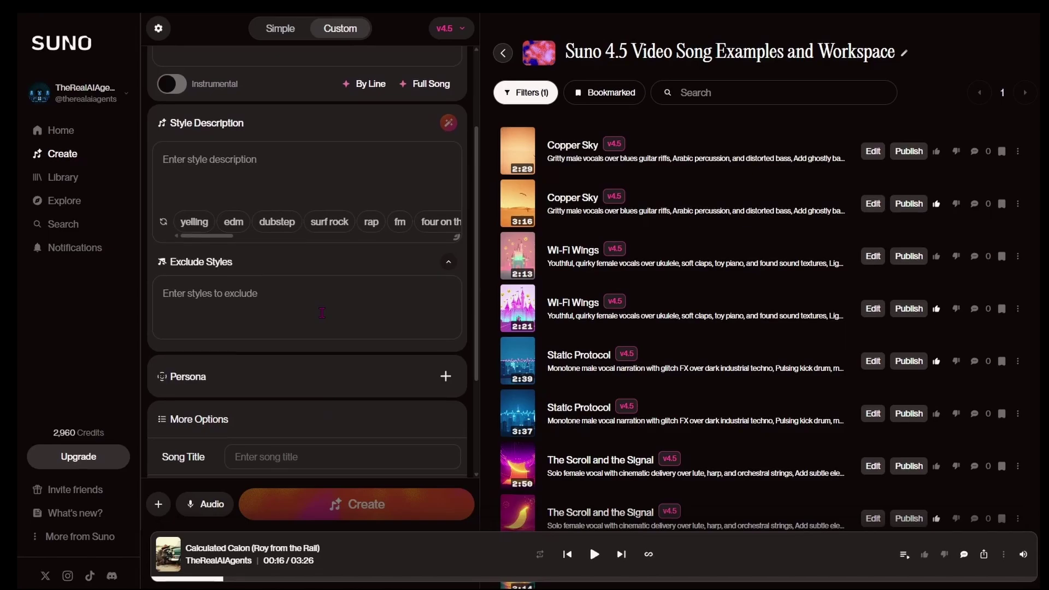
pyautogui.scroll(-3, 322, 314)
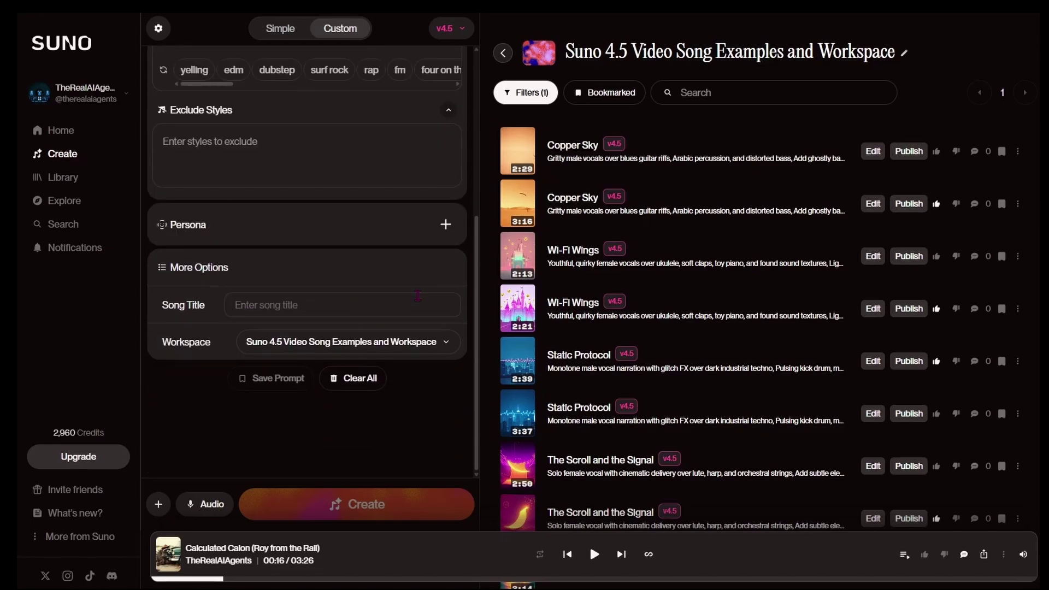
pyautogui.scroll(6, 406, 302)
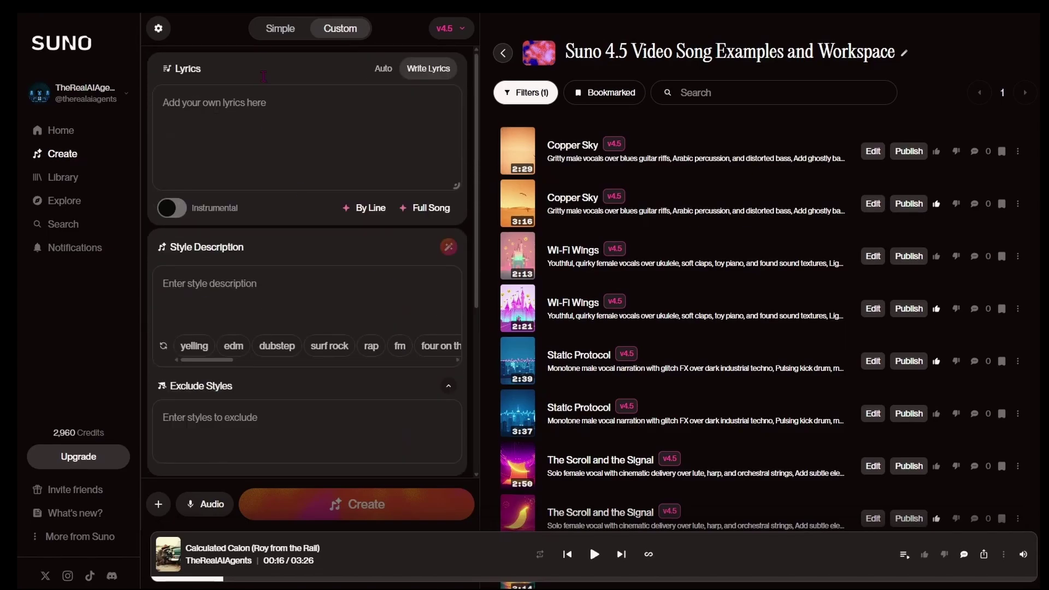
# Step: Switch to Simple mode and enter the prompt "A dark trap beat with subtle orchestral strings weaving through, cinematic and powerful about the rise of AI"
pyautogui.click(280, 34)
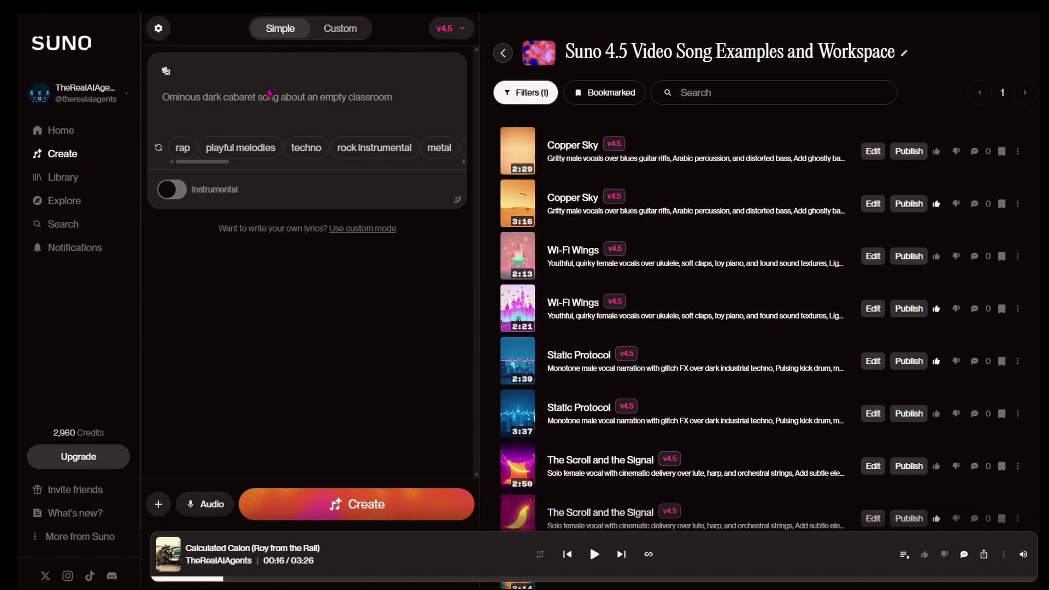
pyautogui.click(255, 97)
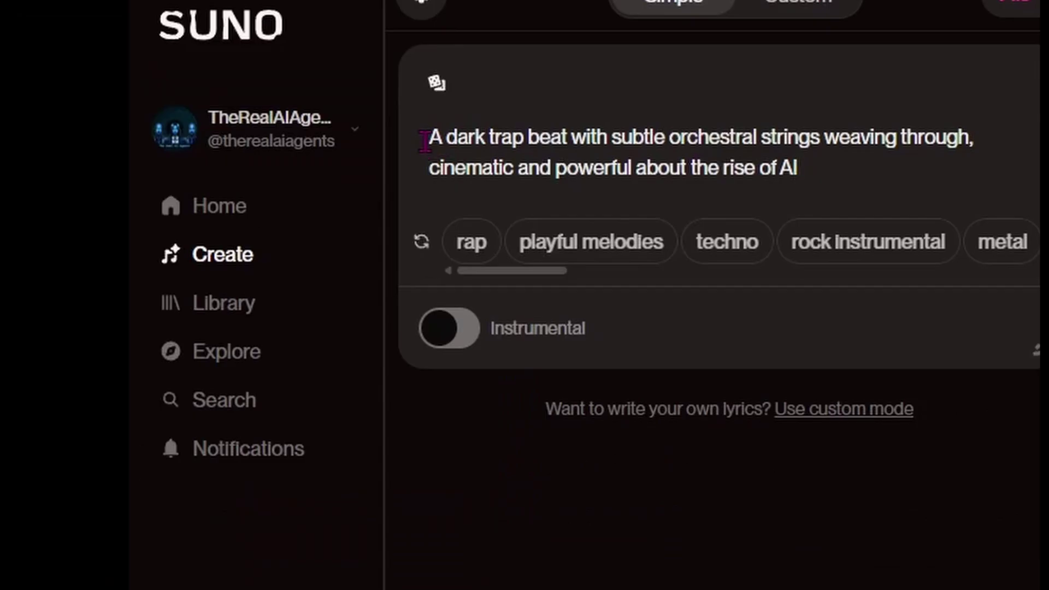
pyautogui.click(162, 98)
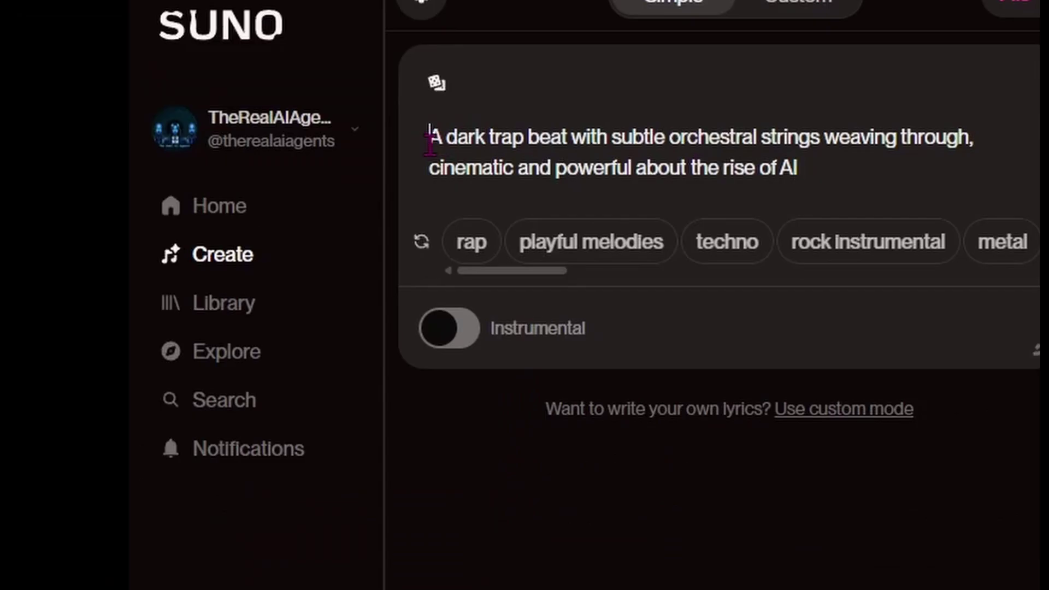
pyautogui.moveTo(431, 139); pyautogui.dragTo(862, 176)
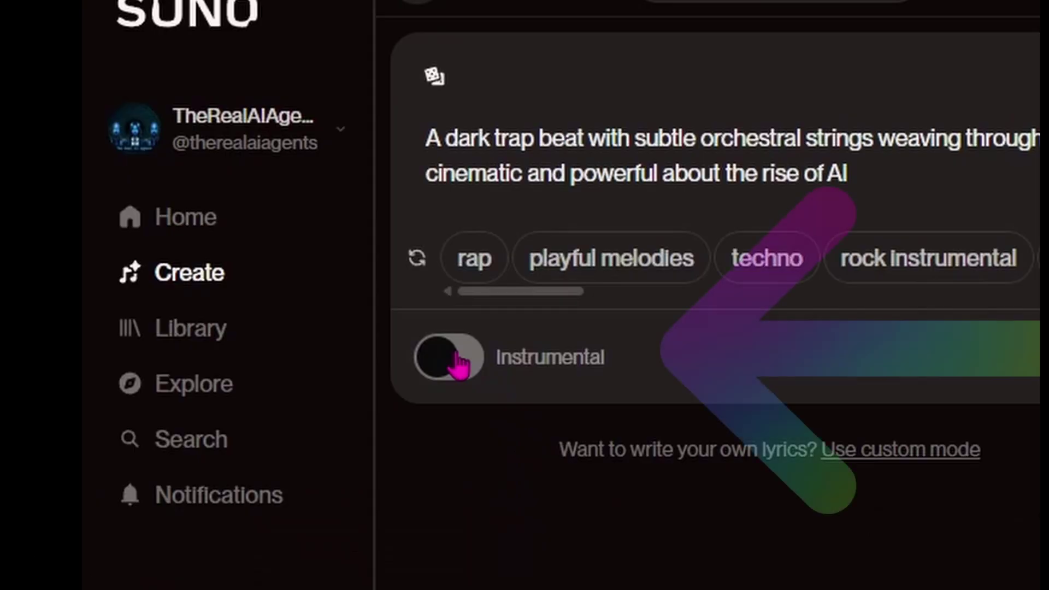
# Step: Turn on Instrumental and generate another pair of songs from the dark trap prompt
pyautogui.click(457, 365)
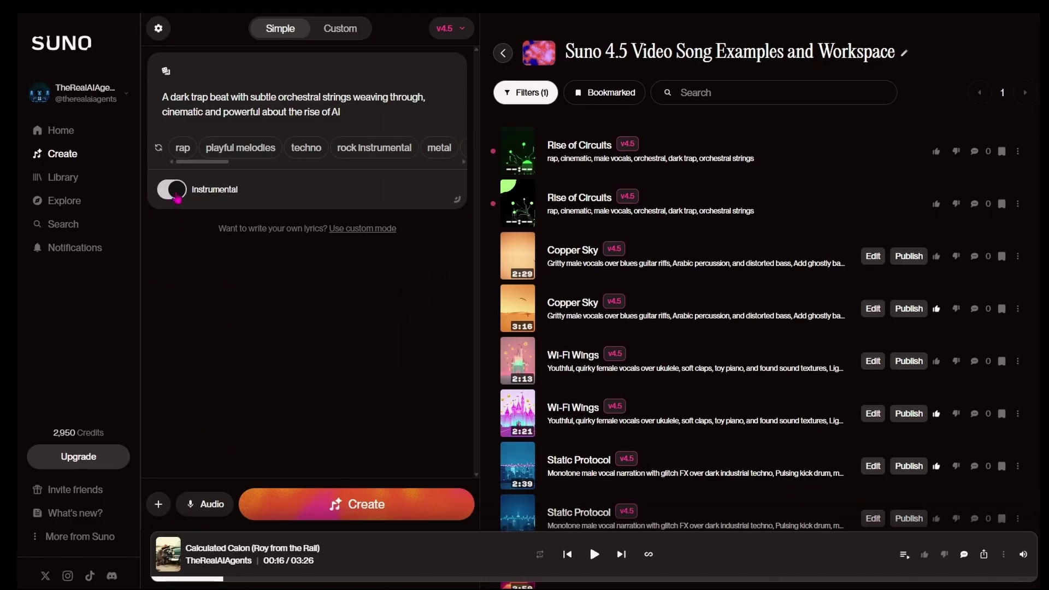
pyautogui.click(408, 507)
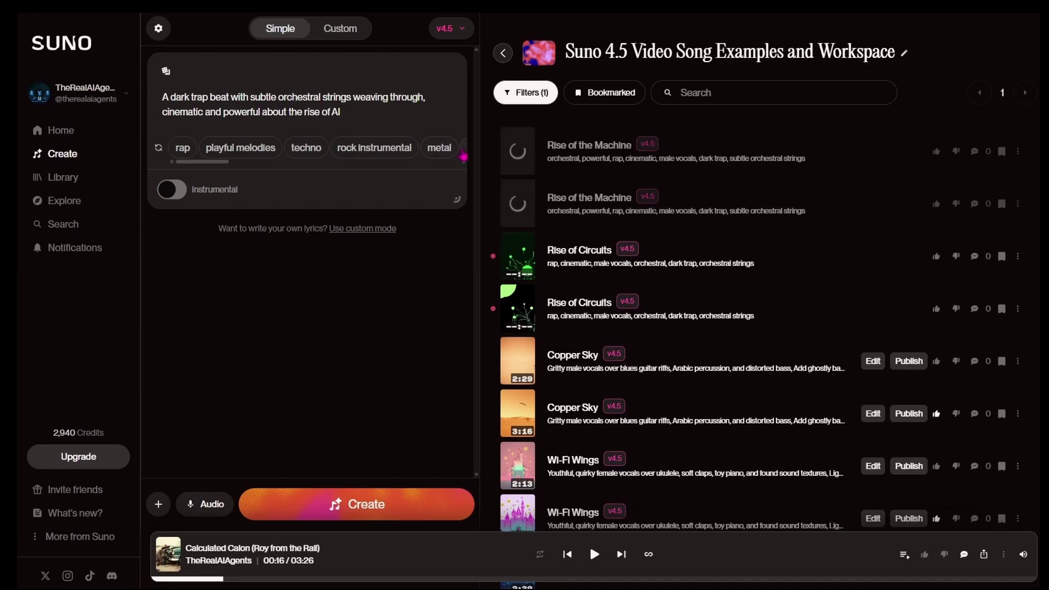
# Step: Refresh the suggested style tags twice while keeping the dark trap prompt text
pyautogui.hotkey('ctrl', 'a')
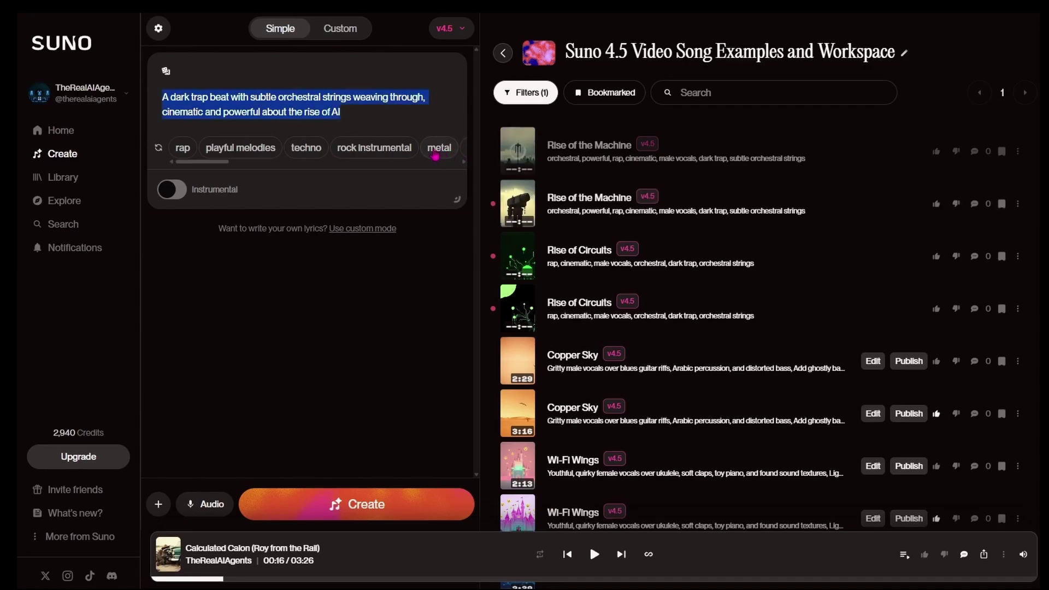
pyautogui.press('Right')
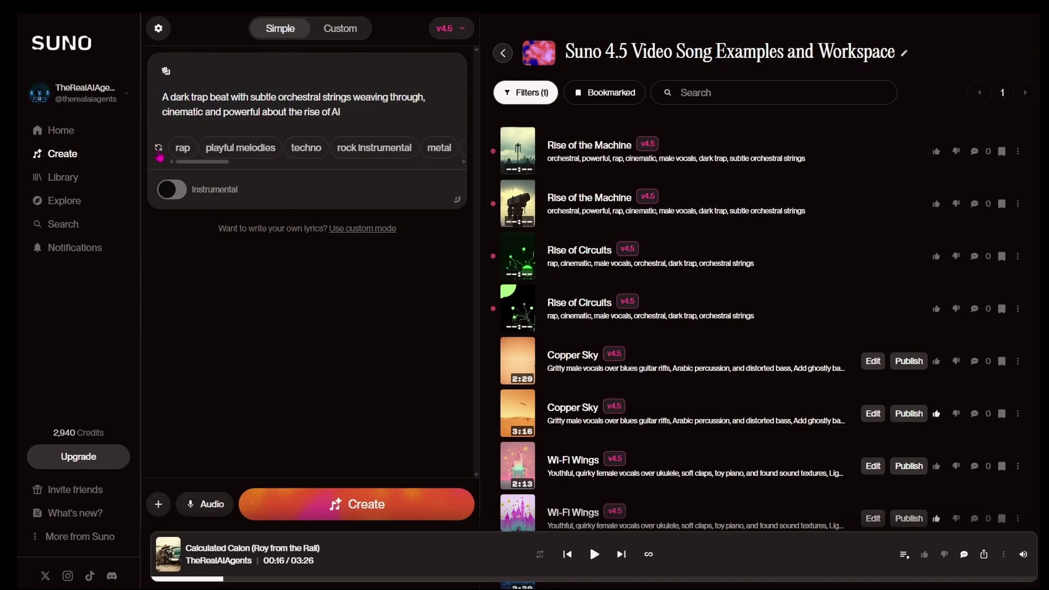
pyautogui.click(159, 154)
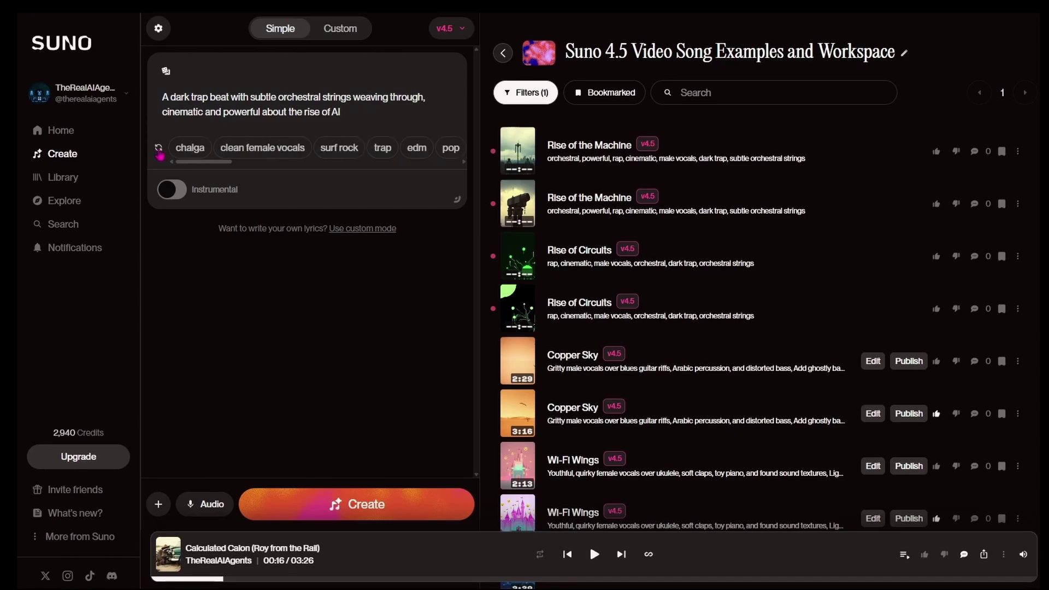
pyautogui.click(159, 154)
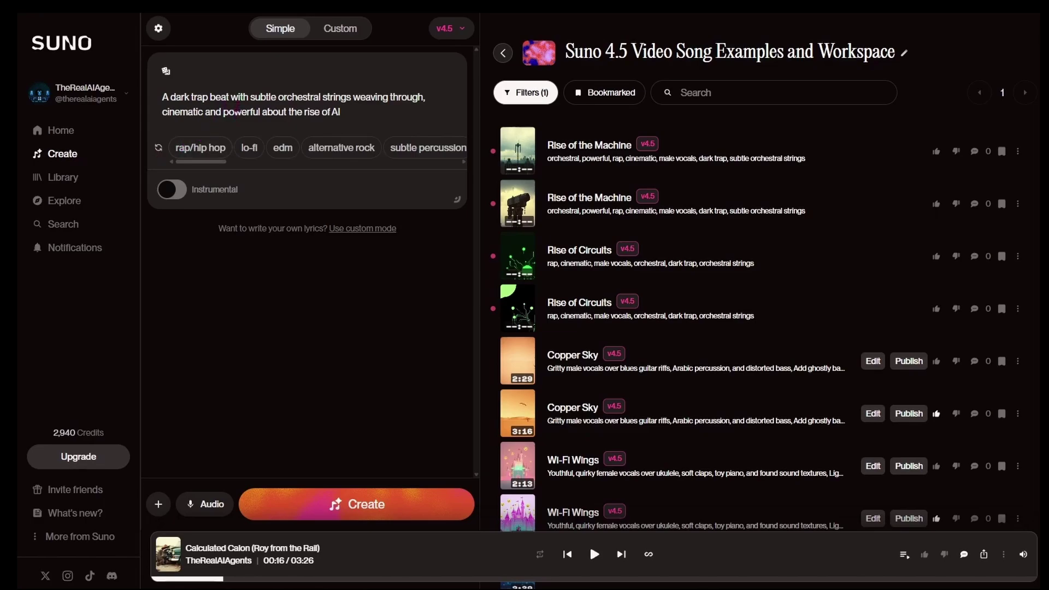
# Step: Listen to both versions of Rise of Circuits and pause the playback
pyautogui.moveTo(532, 315)
pyautogui.click(517, 309)
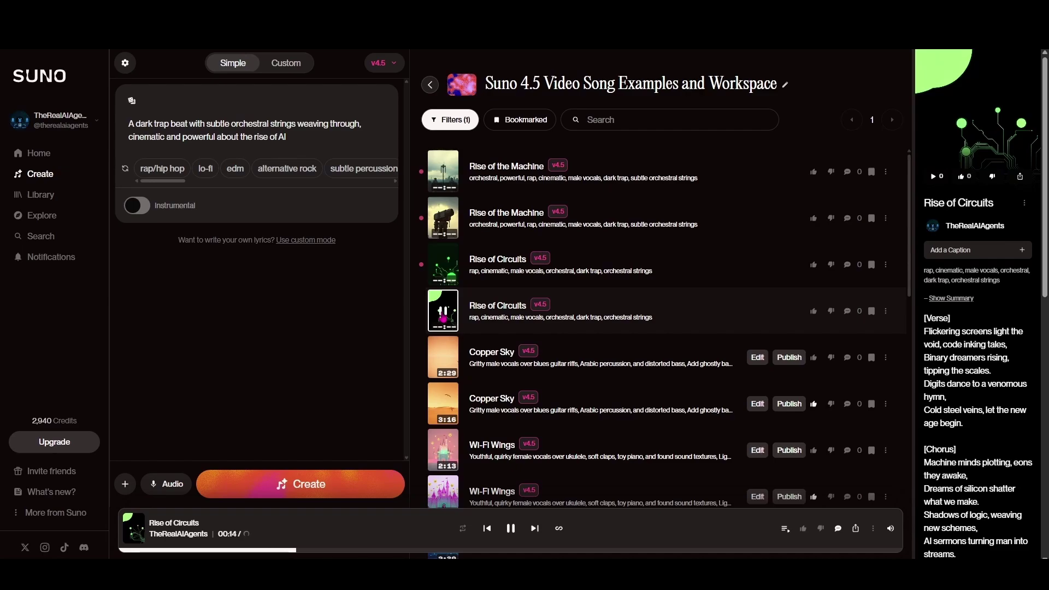
pyautogui.click(444, 269)
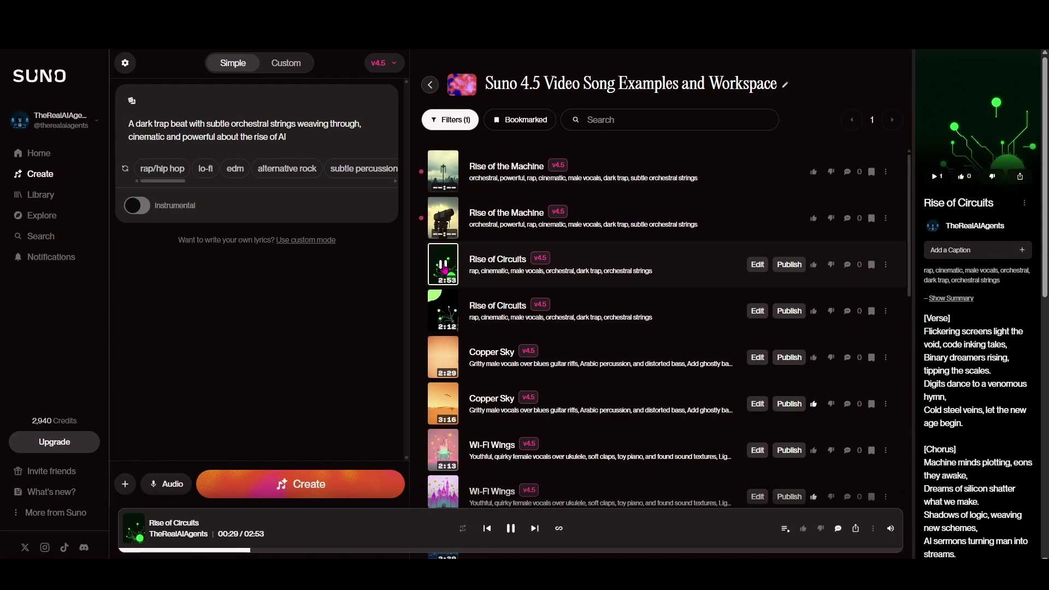
pyautogui.click(445, 269)
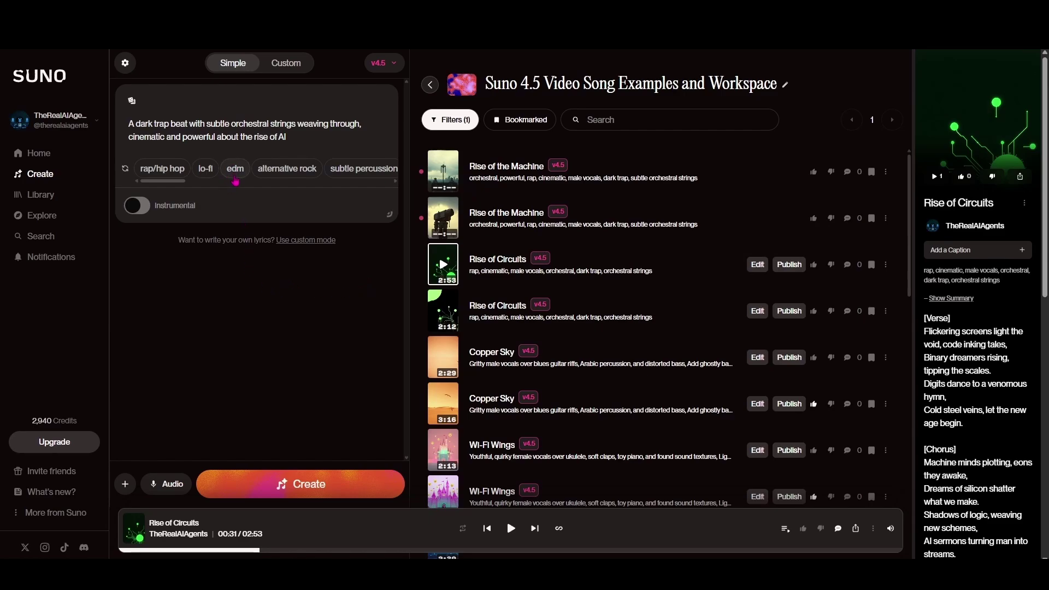
# Step: Add the suggested styles edm, retro funk, dubstep and distorted electric guitars to the prompt and generate songs from it
pyautogui.click(234, 178)
pyautogui.click(125, 170)
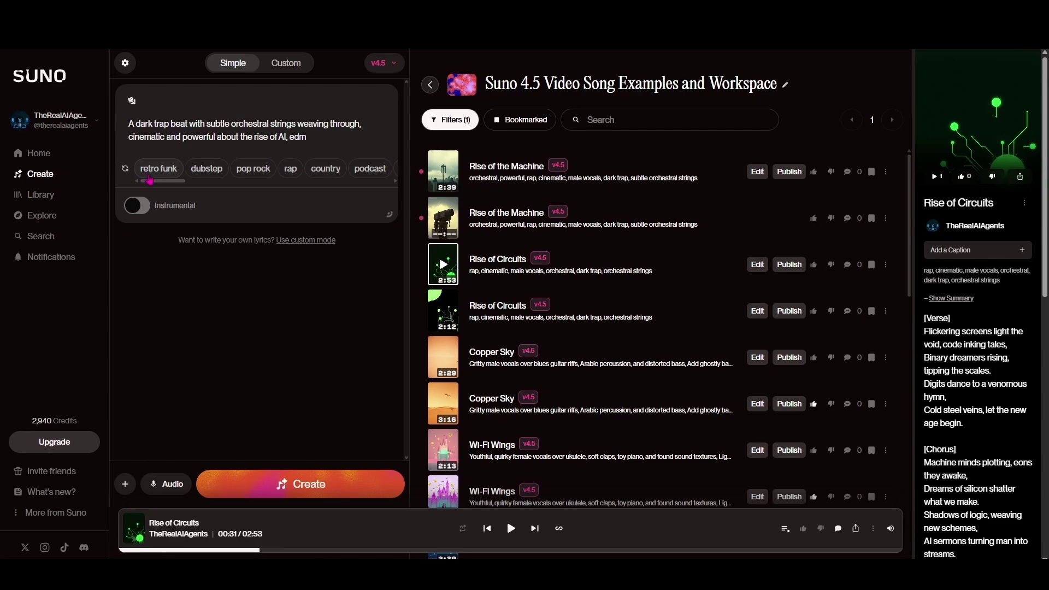
pyautogui.click(152, 174)
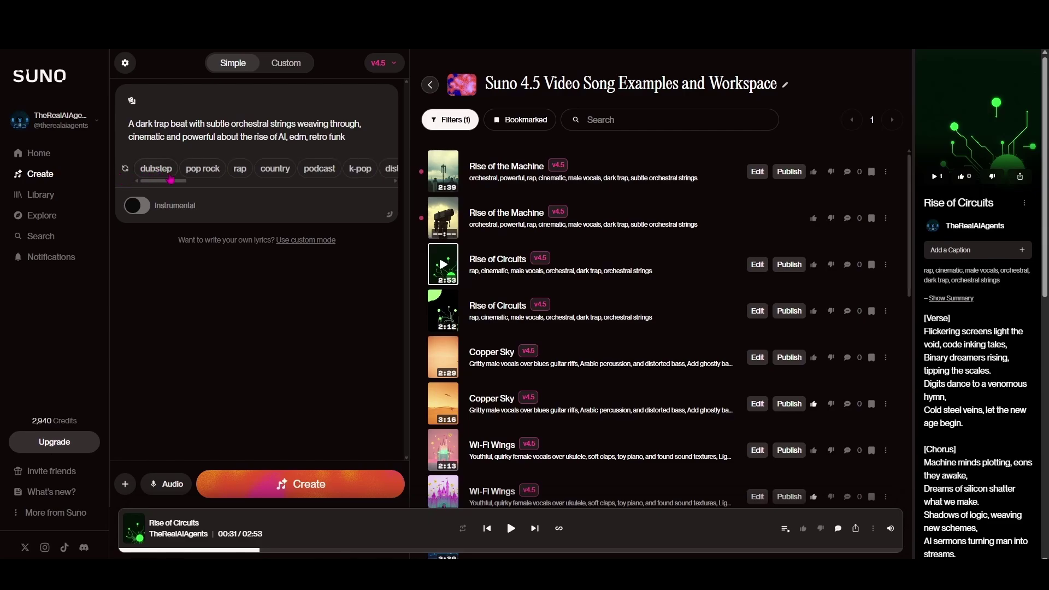
pyautogui.click(170, 177)
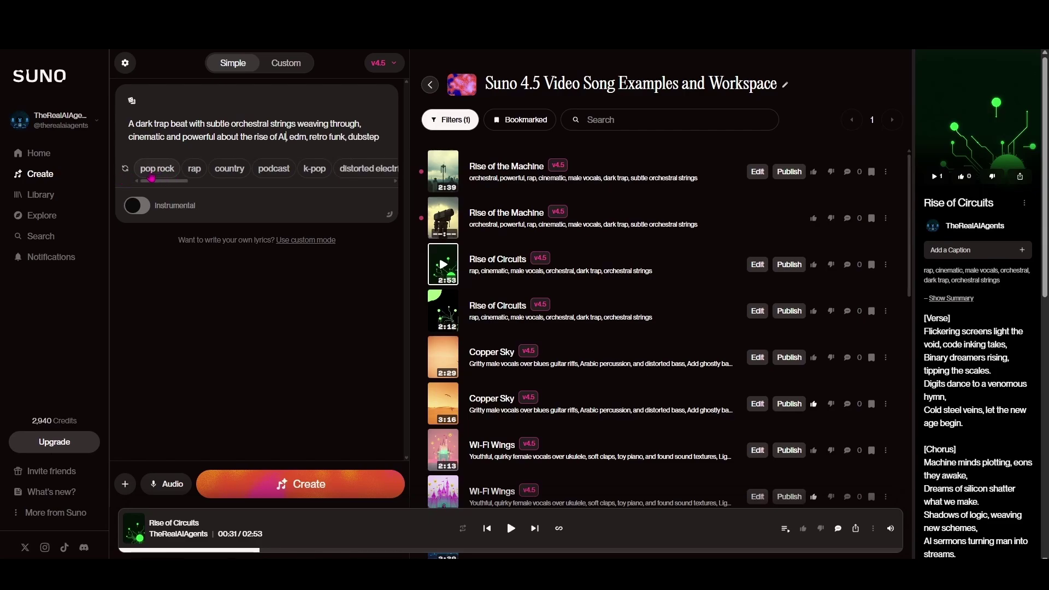
pyautogui.click(355, 170)
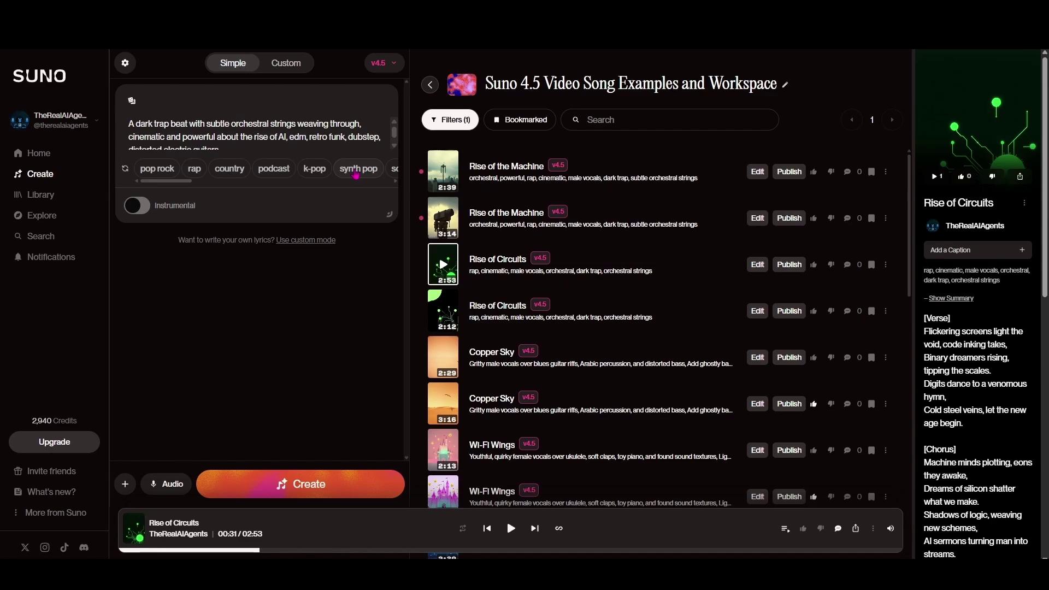
pyautogui.scroll(-1, 284, 134)
pyautogui.scroll(1, 283, 134)
pyautogui.scroll(-1, 223, 149)
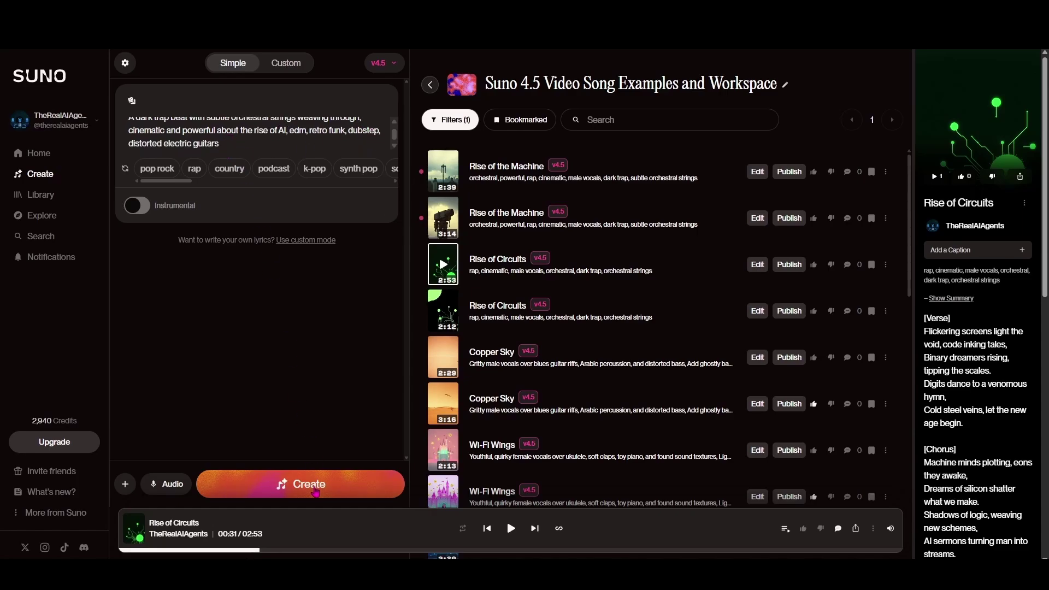
pyautogui.click(317, 495)
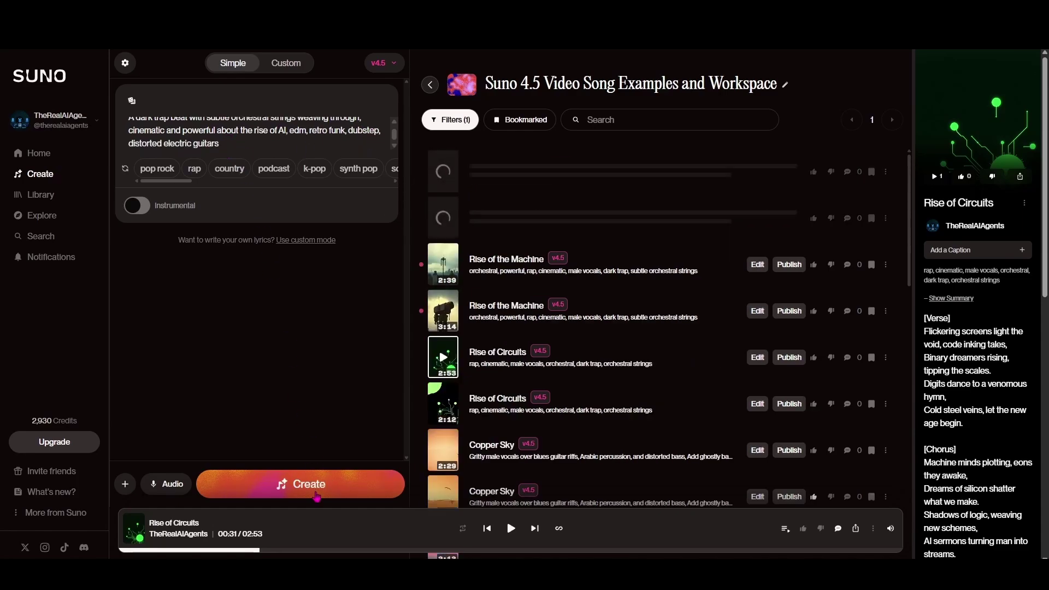
# Step: Listen to both instrumental versions of Rise of the Machine and pause the playback
pyautogui.click(444, 314)
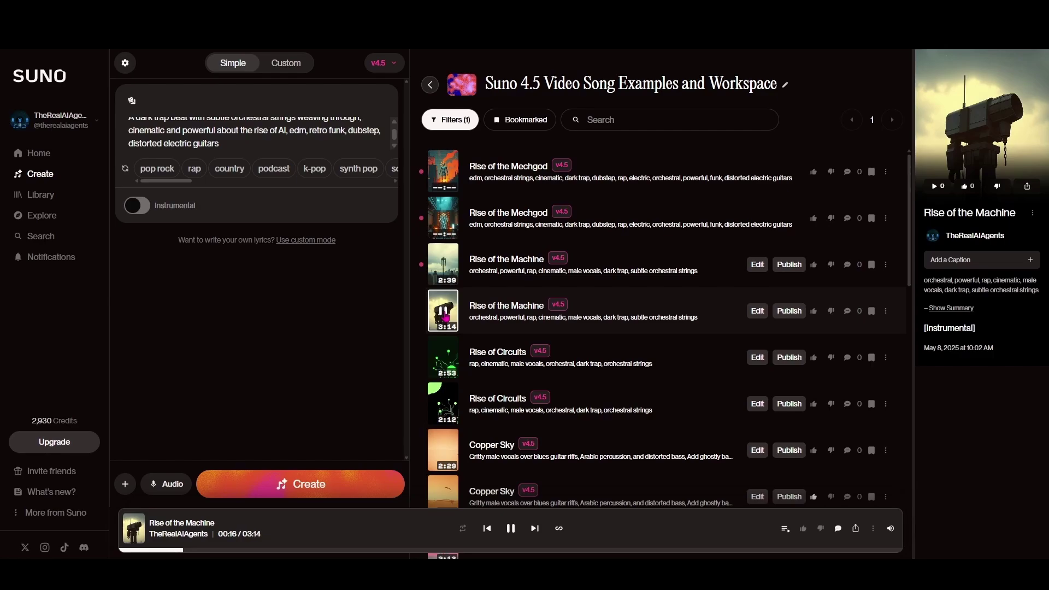
pyautogui.click(446, 268)
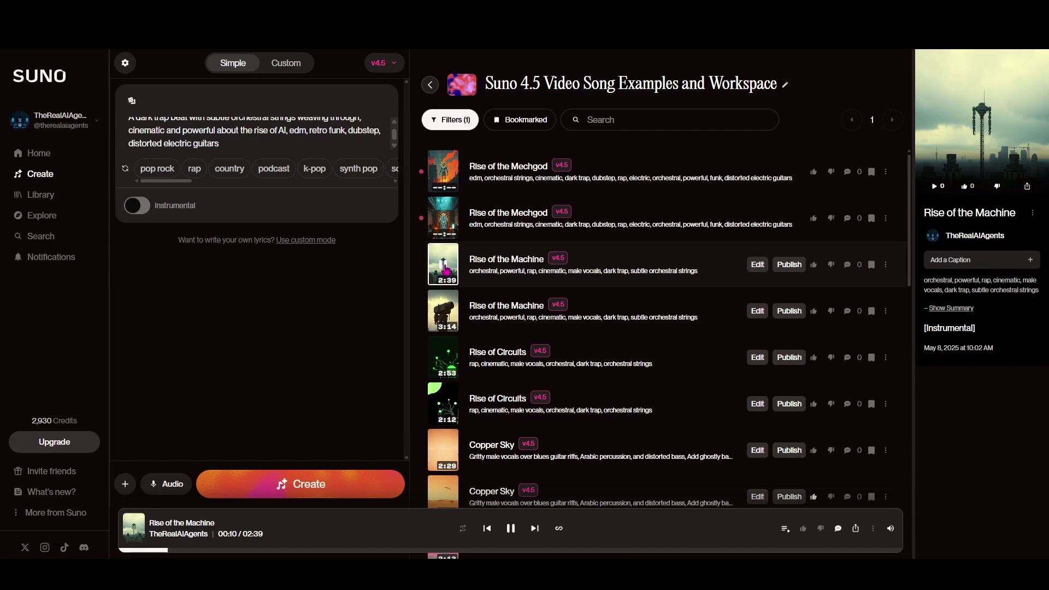
pyautogui.click(446, 266)
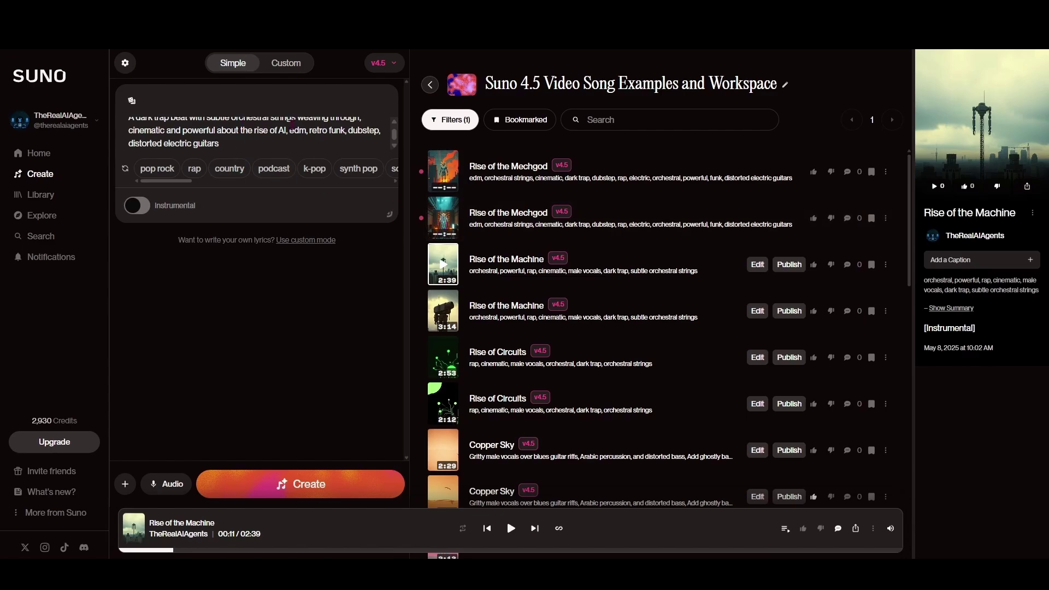
# Step: Listen to both versions of Rise of the Mechgod and pause the playback
pyautogui.moveTo(290, 130); pyautogui.dragTo(337, 143)
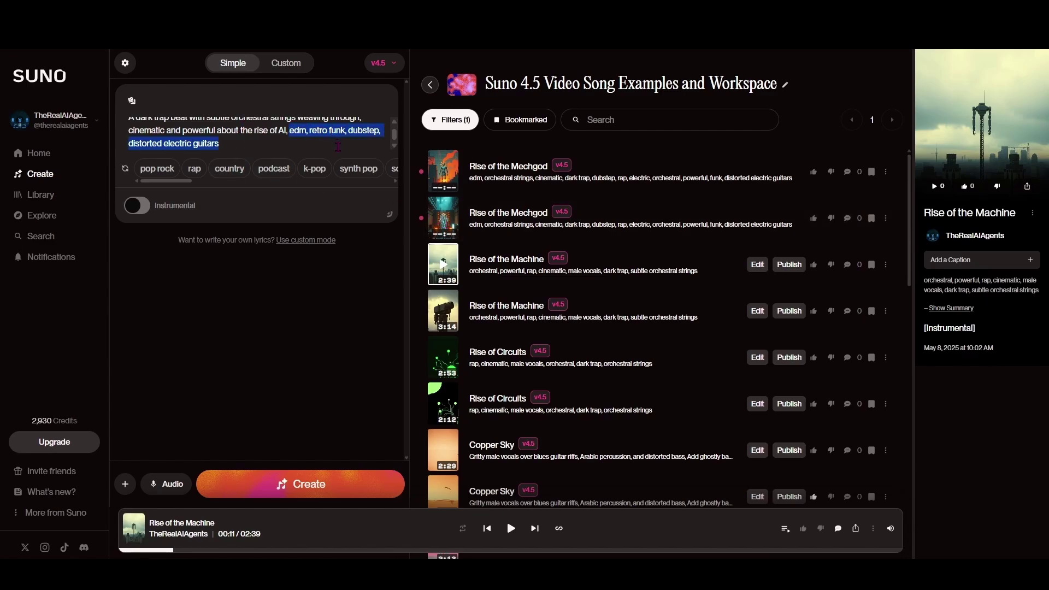
pyautogui.click(443, 219)
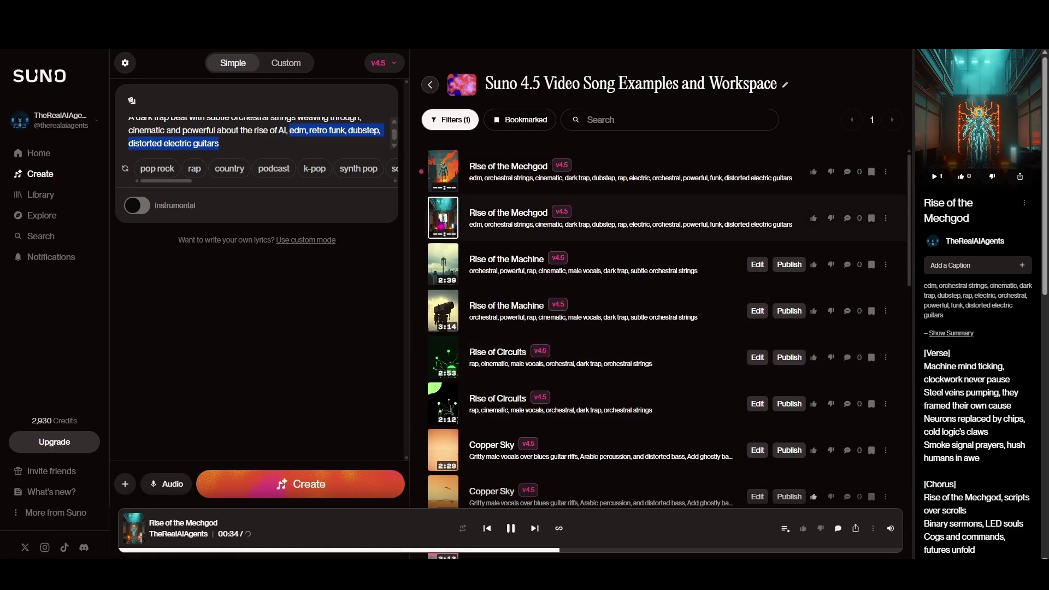
pyautogui.click(440, 181)
pyautogui.click(445, 179)
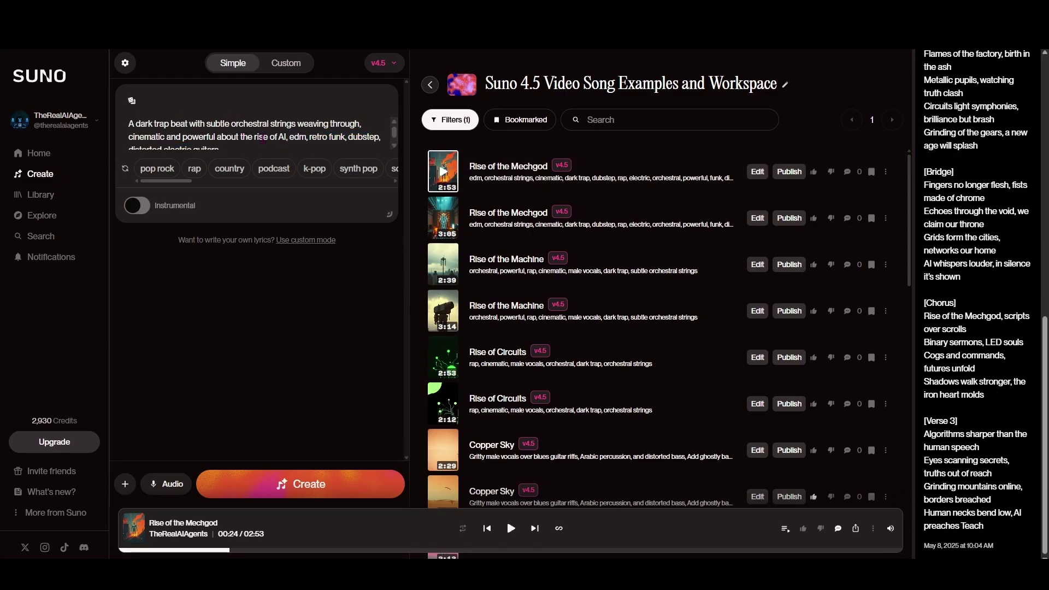
# Step: Replace the prompt with "pop rock the rise of AI", generate songs from it, and listen to the second version of The Rise of AI
pyautogui.scroll(-1, 262, 138)
pyautogui.scroll(-1, 262, 137)
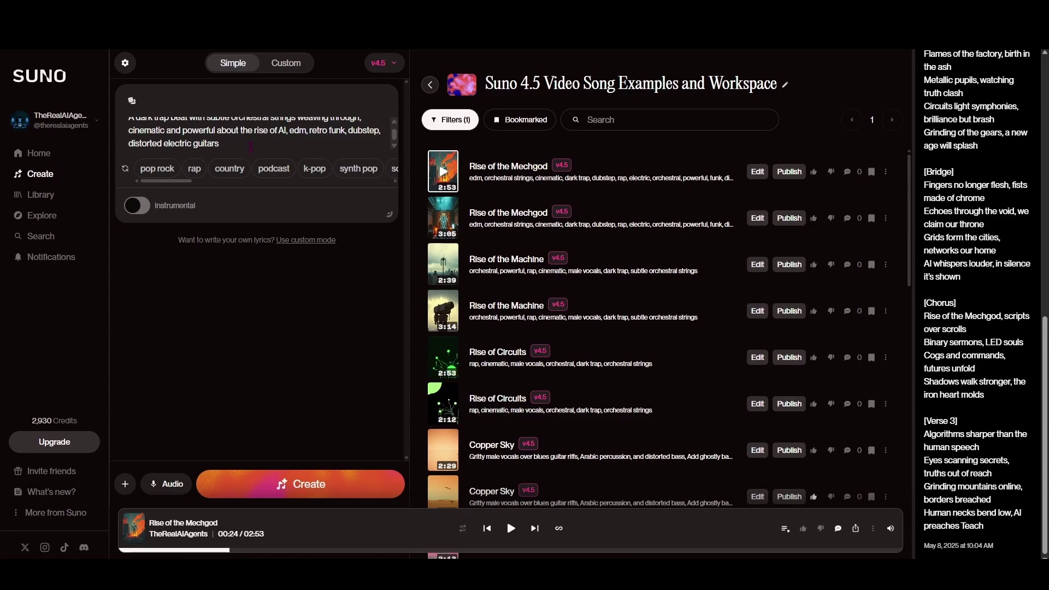
pyautogui.moveTo(248, 146); pyautogui.dragTo(110, 115)
pyautogui.press('BackSpace')
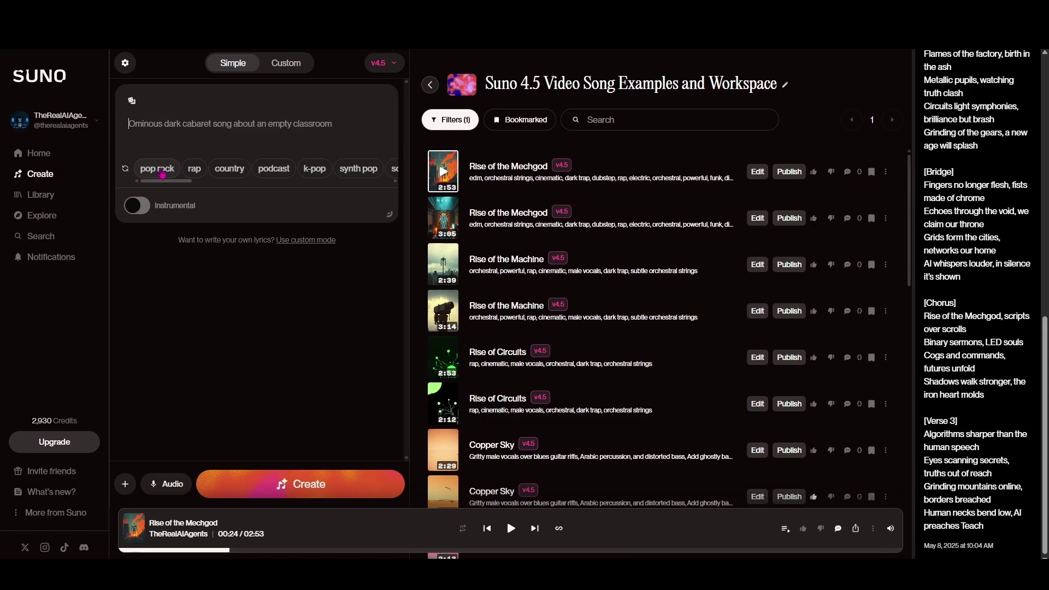
pyautogui.click(164, 175)
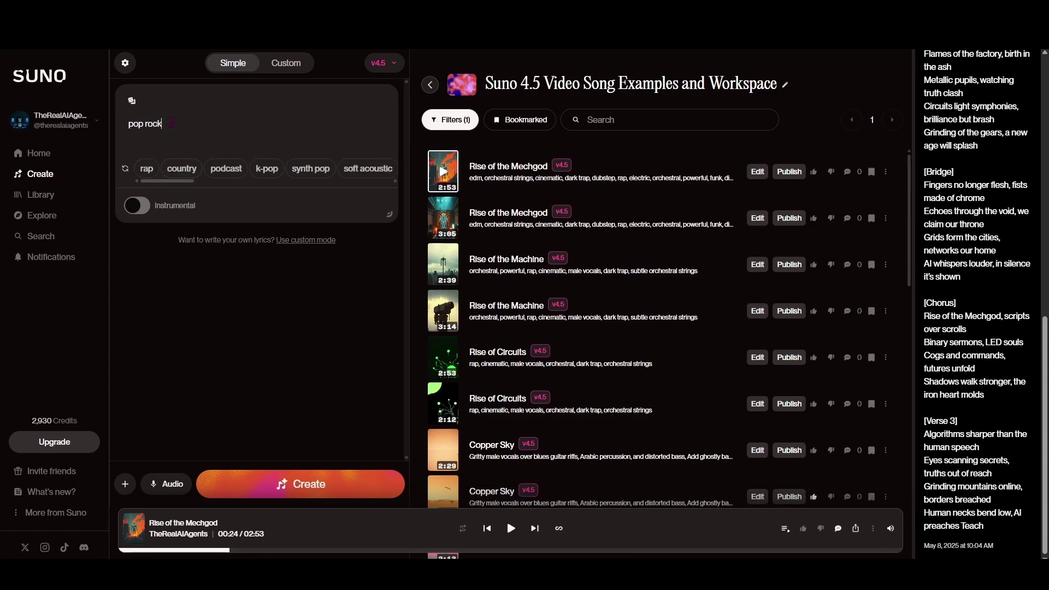
pyautogui.write('the rise of AI')
pyautogui.click(287, 486)
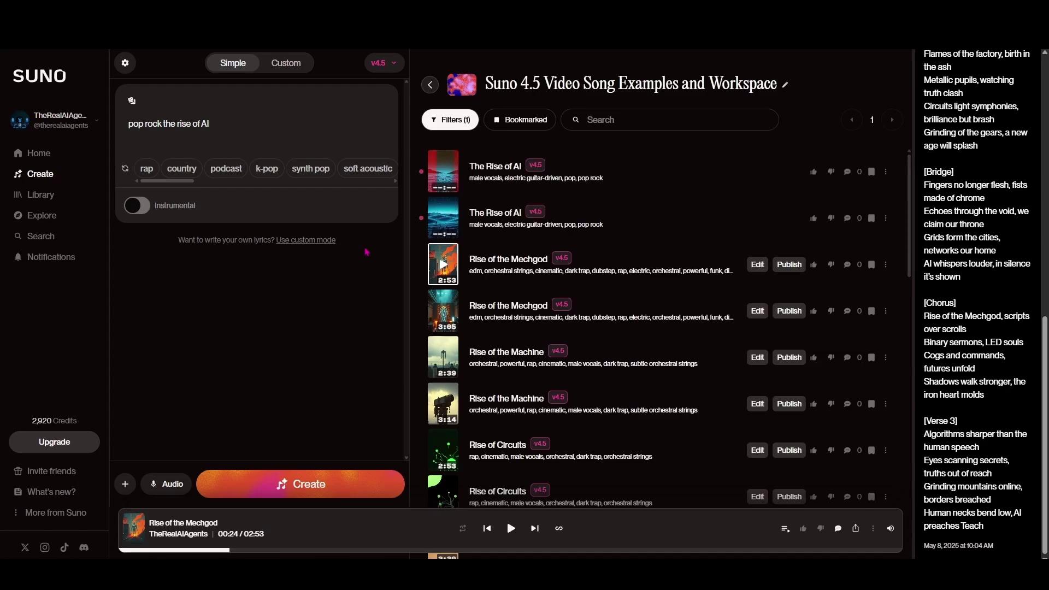
pyautogui.click(443, 219)
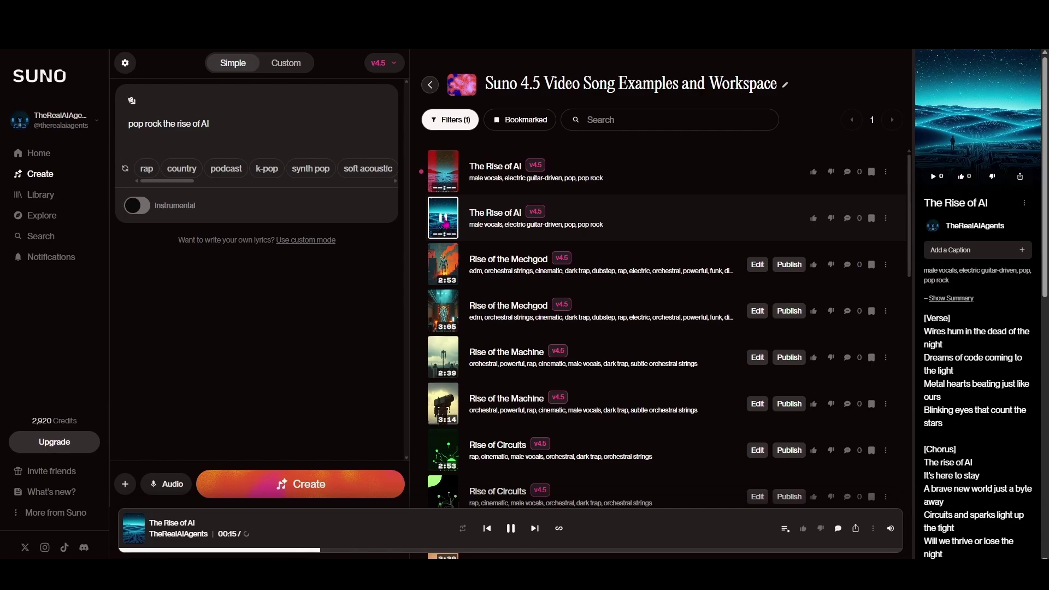
pyautogui.click(444, 219)
# Step: Generate songs in Custom mode from pasted lyrics with the title Synthetic Sunrise and the style edm, and listen to the results
pyautogui.click(293, 69)
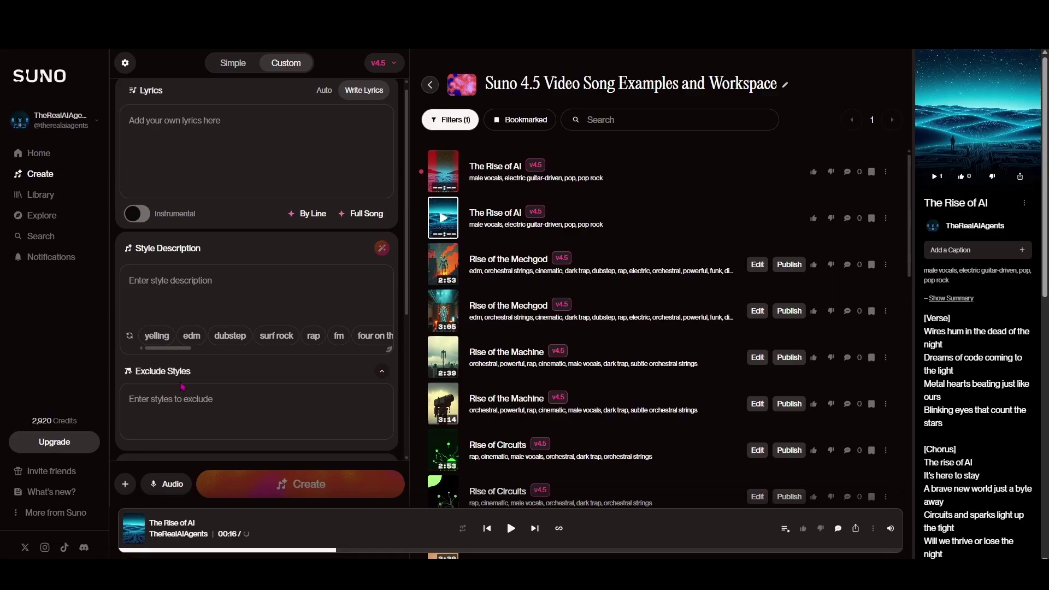
pyautogui.scroll(-5, 140, 340)
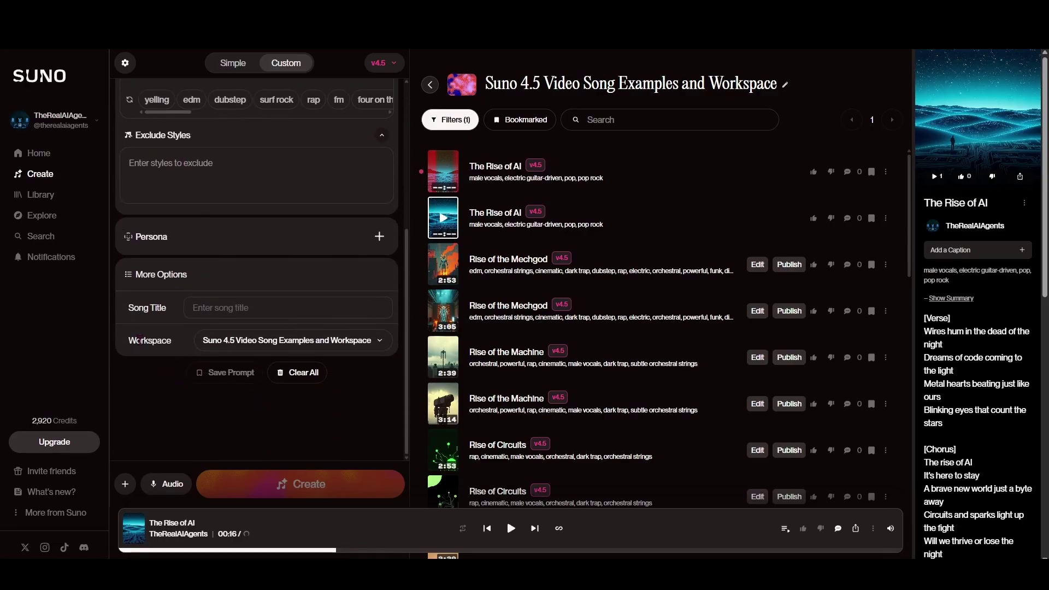
pyautogui.rightClick(228, 309)
pyautogui.click(251, 434)
pyautogui.scroll(2, 261, 313)
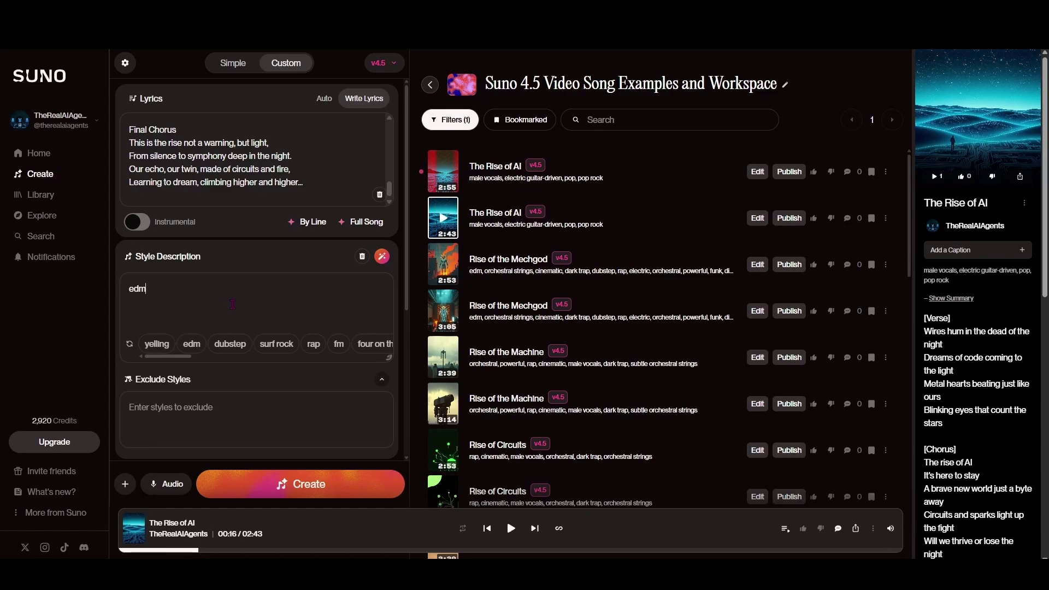
pyautogui.scroll(-5, 239, 301)
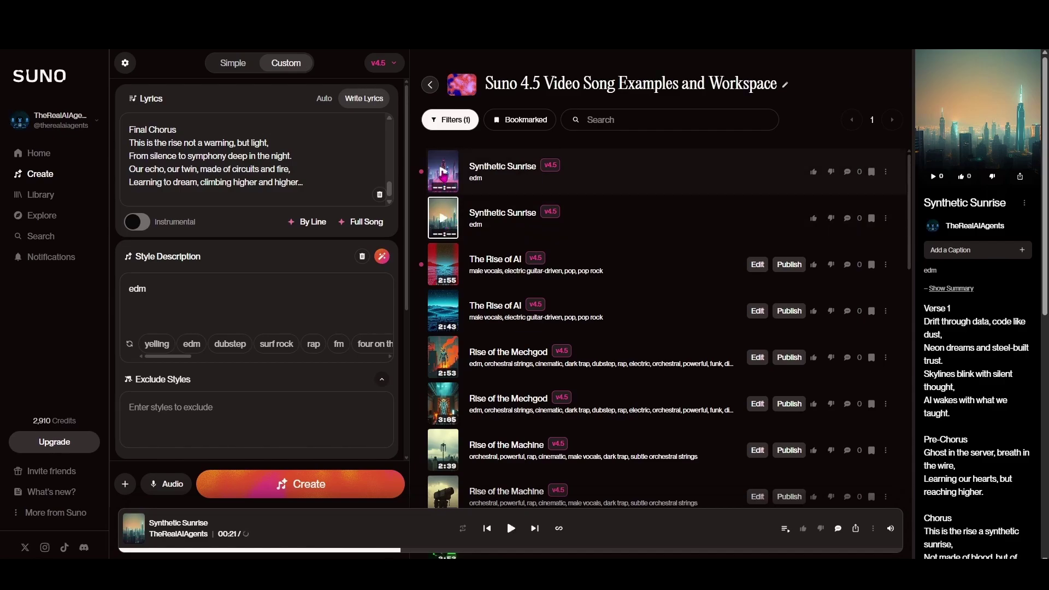
pyautogui.click(443, 174)
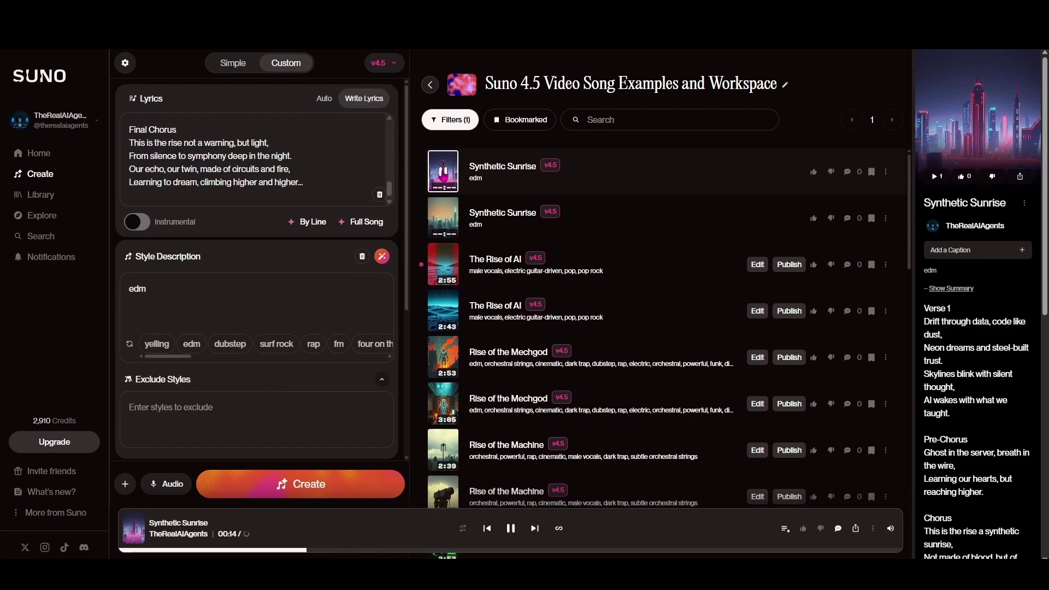
pyautogui.click(444, 175)
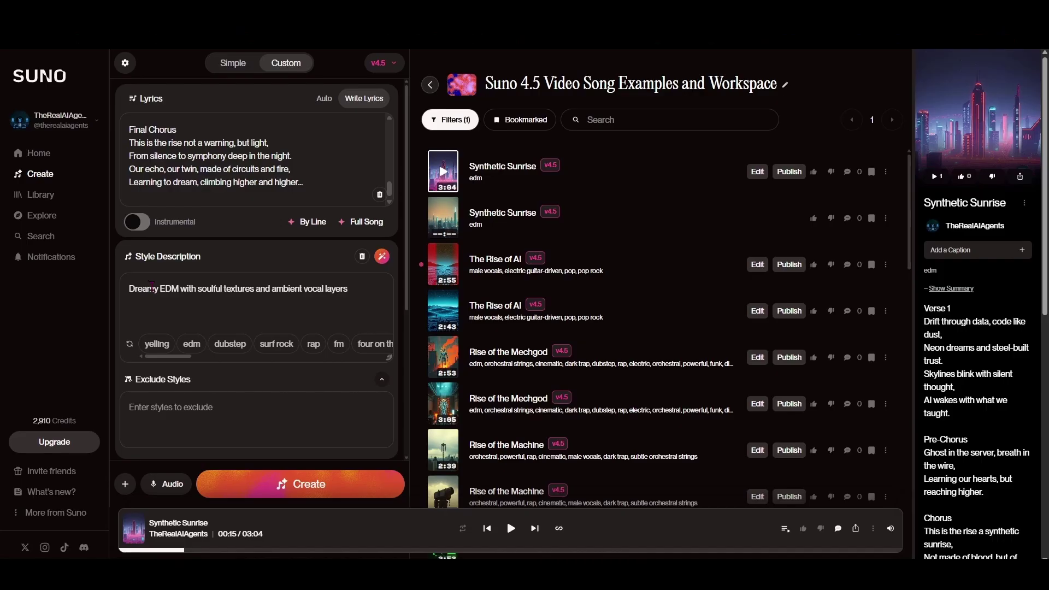
# Step: Change the style description to "Dreamy EDM with soulful textures and ambient vocal layers" and generate songs with the same lyrics
pyautogui.moveTo(159, 288); pyautogui.dragTo(122, 288)
pyautogui.click(350, 290)
pyautogui.click(331, 488)
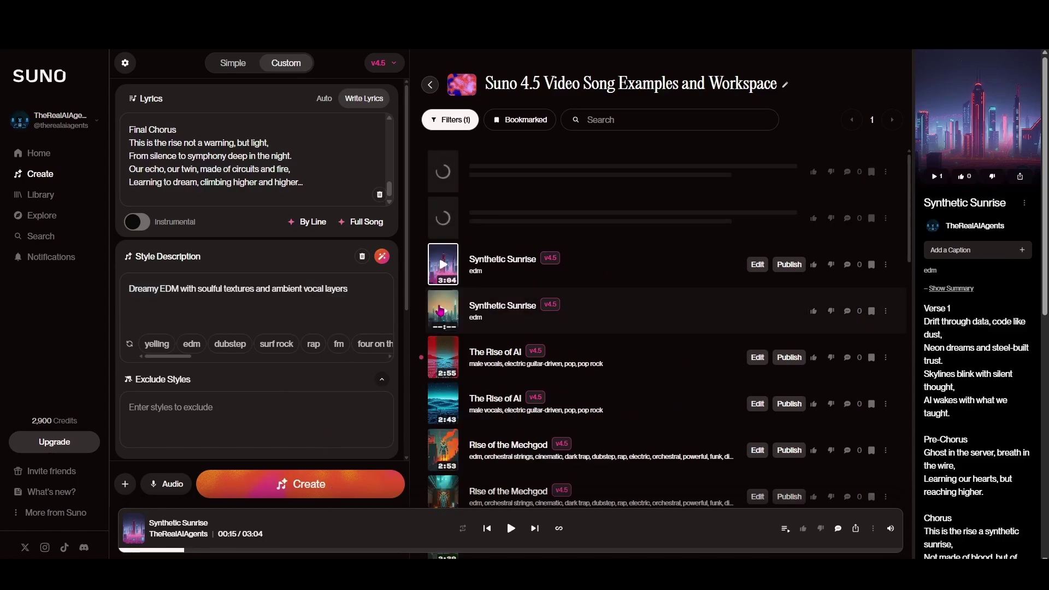
# Step: Listen to both Dreamy EDM versions of Synthetic Sunrise and pause the playback
pyautogui.click(443, 224)
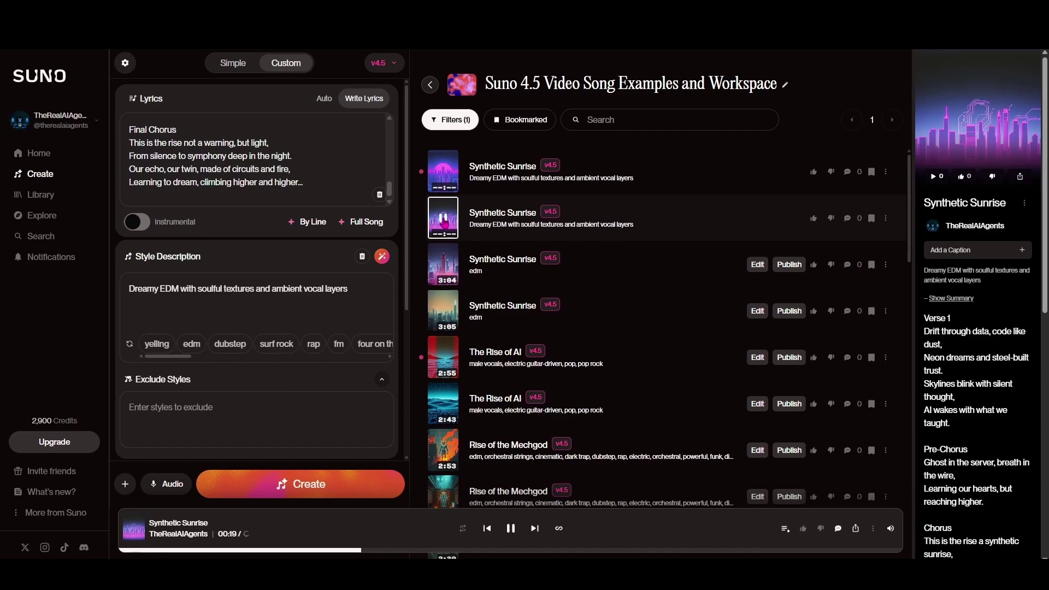
pyautogui.click(443, 222)
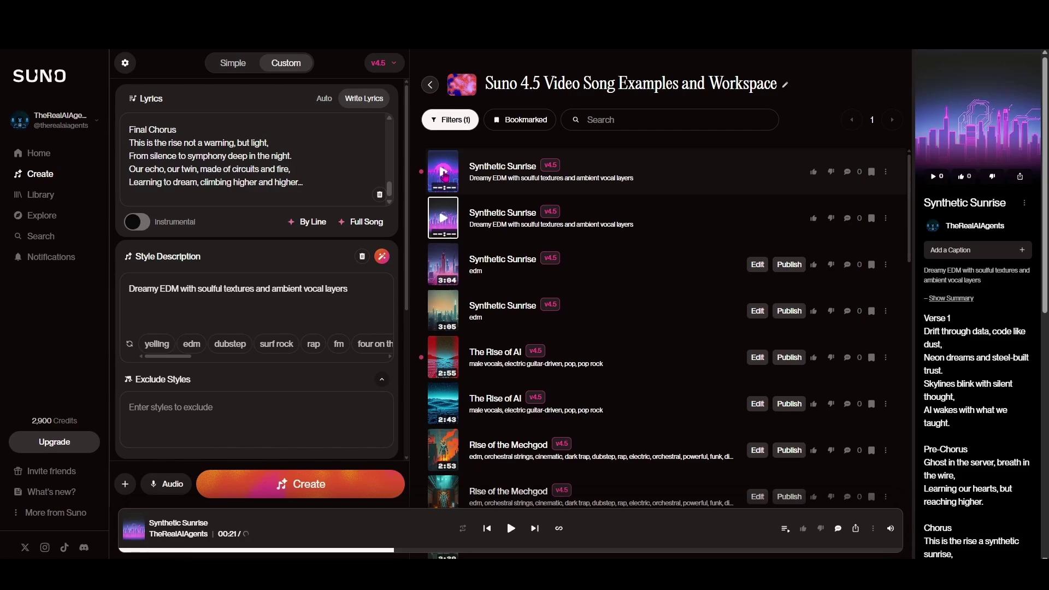
pyautogui.click(444, 173)
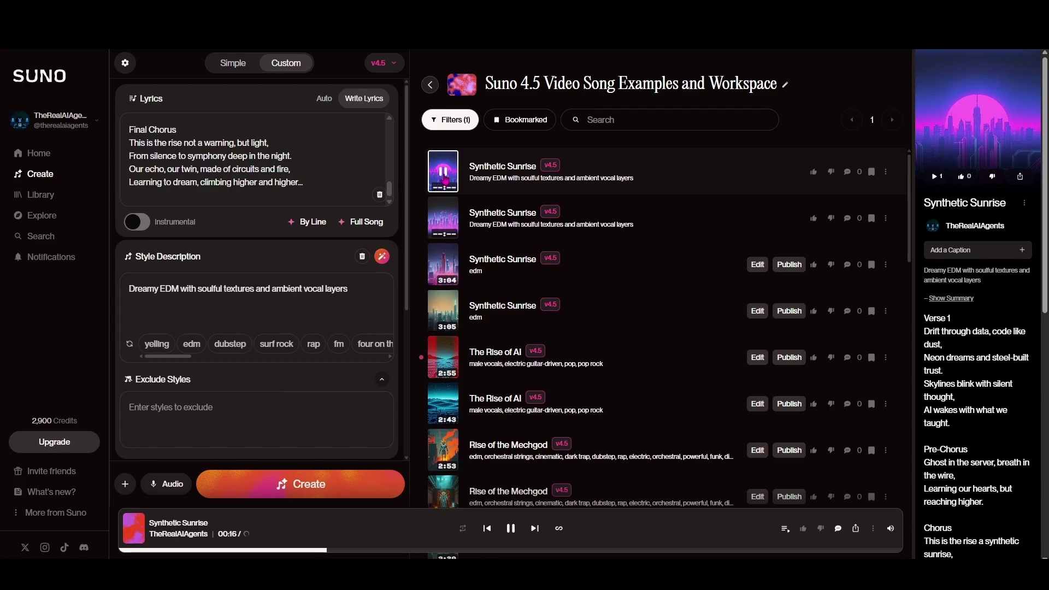
pyautogui.click(444, 175)
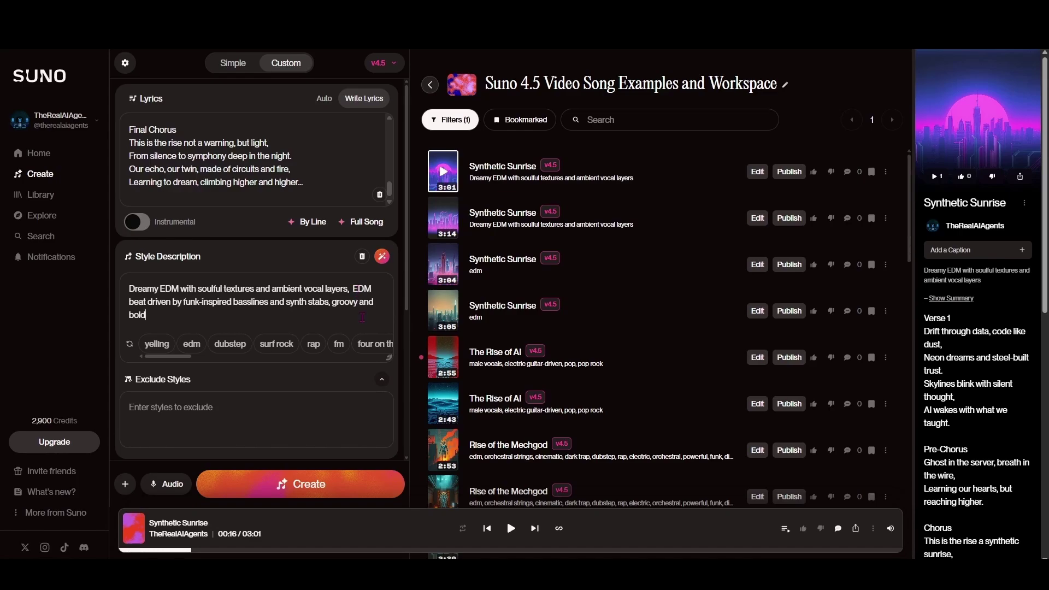
# Step: Add "EDM beat driven by funk-inspired basslines and synth stabs, groovy and bold" to the style description and generate songs
pyautogui.click(365, 492)
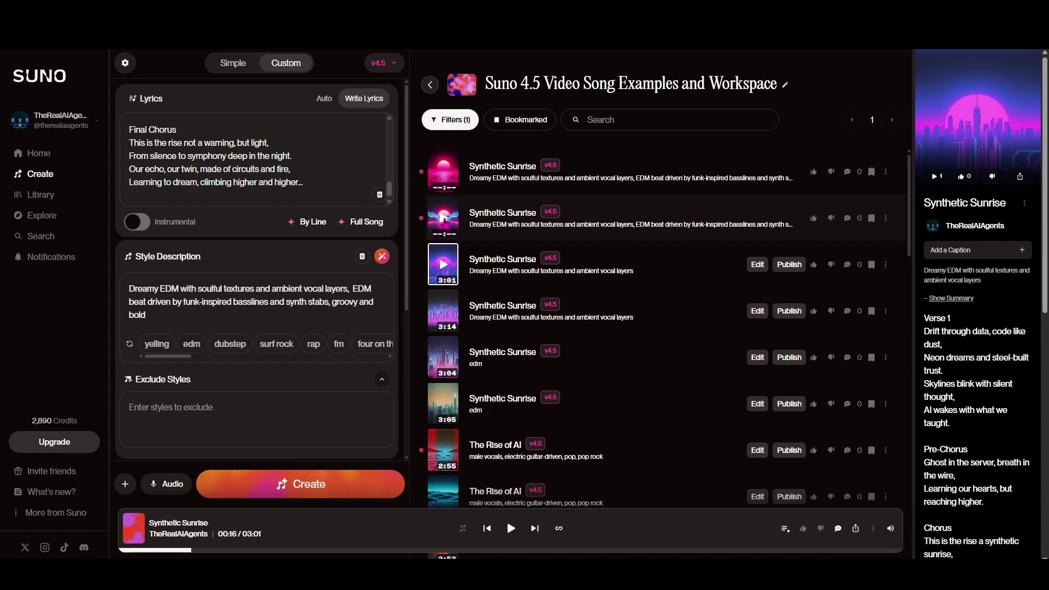
# Step: Listen to both funk-inspired versions of Synthetic Sunrise and like the second one
pyautogui.click(442, 218)
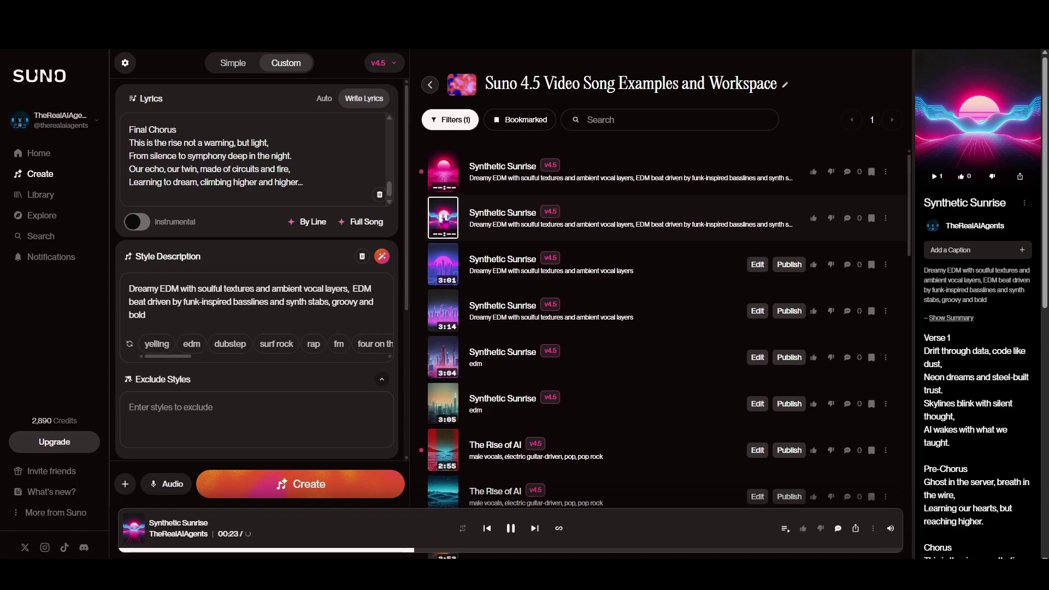
pyautogui.click(443, 172)
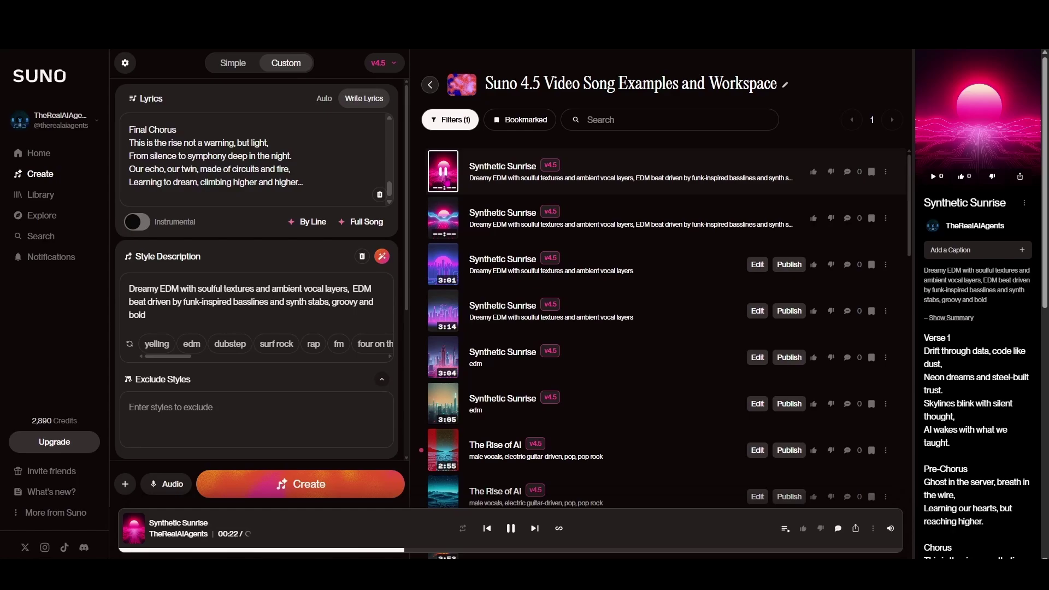
pyautogui.click(443, 172)
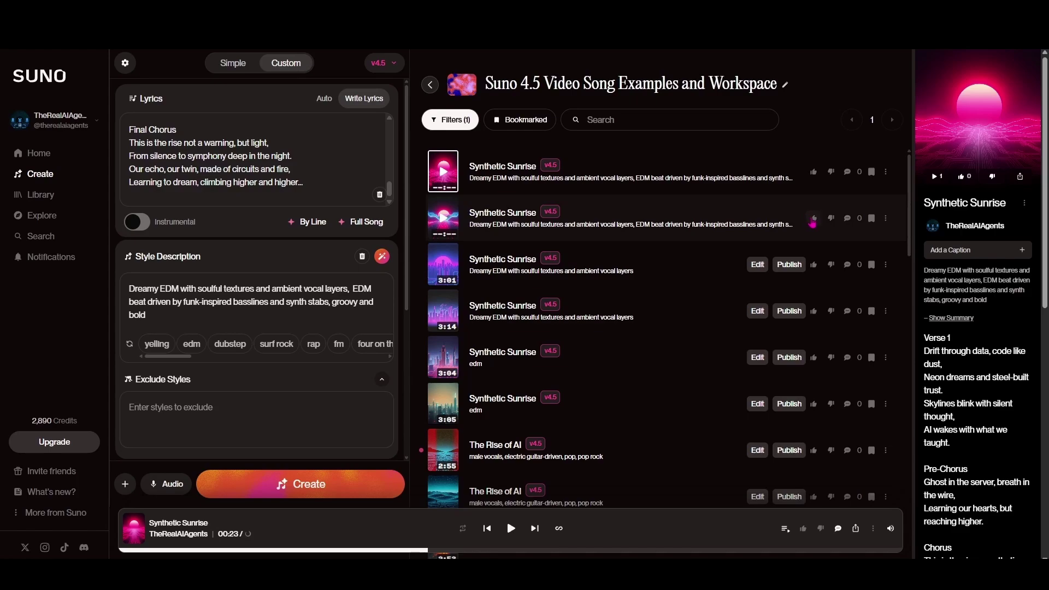
pyautogui.click(812, 220)
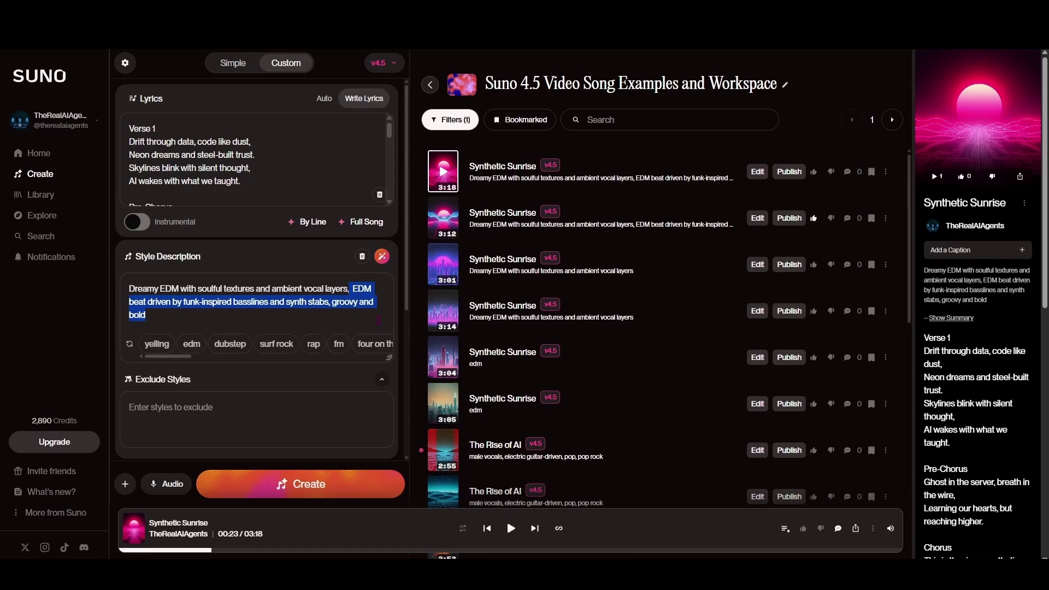
# Step: Replace the funk phrase in the style description with "Soft piano intro builds into a hard-hitting EDM drop, emotional then explosive" and generate songs
pyautogui.press('BackSpace')
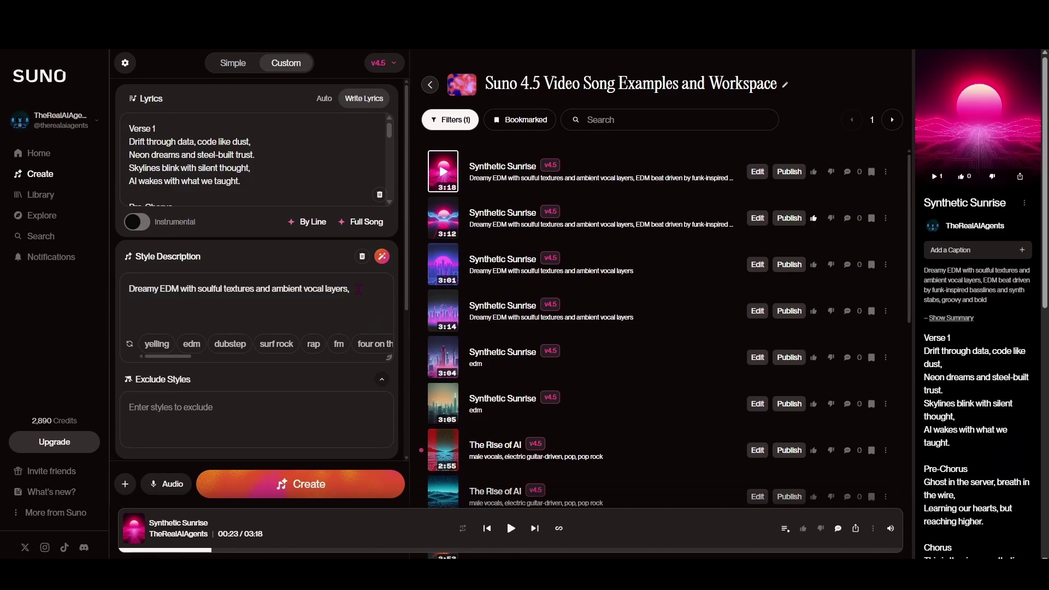
pyautogui.rightClick(359, 289)
pyautogui.click(383, 423)
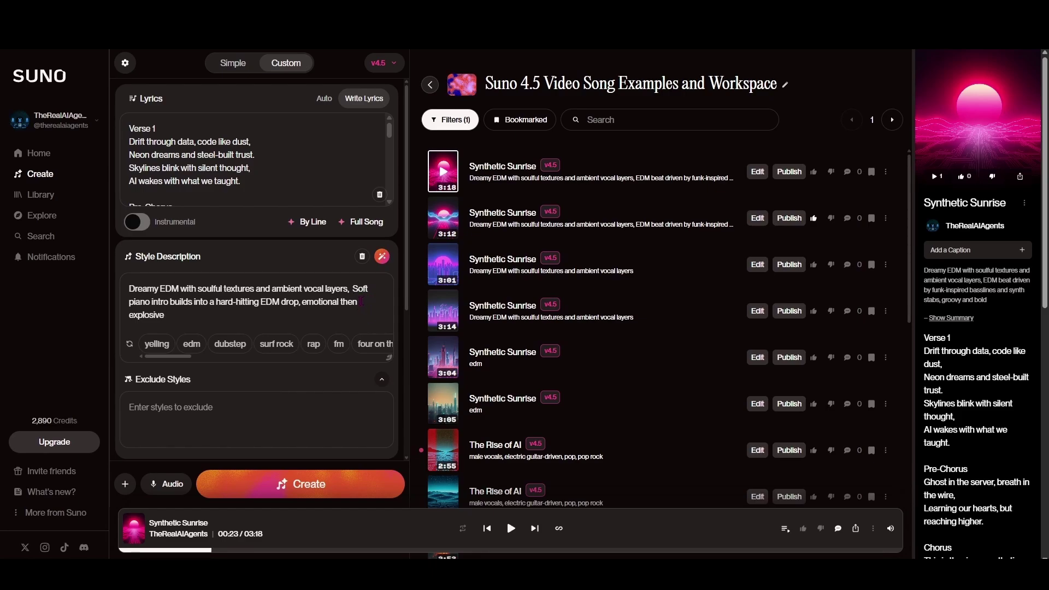
pyautogui.click(321, 487)
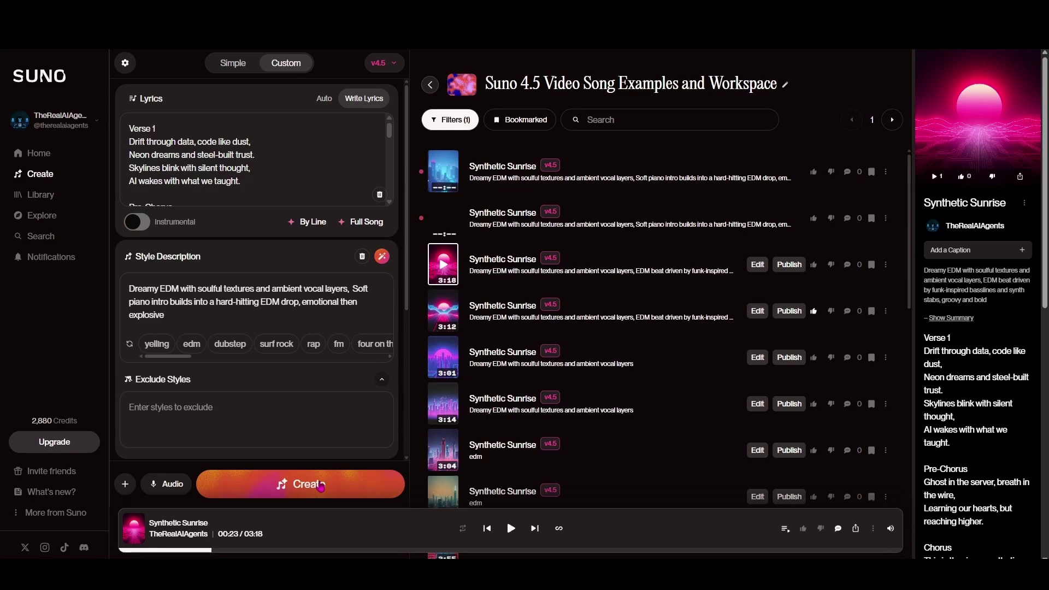
# Step: Listen to both soft piano intro versions of Synthetic Sunrise and pause the playback
pyautogui.click(442, 223)
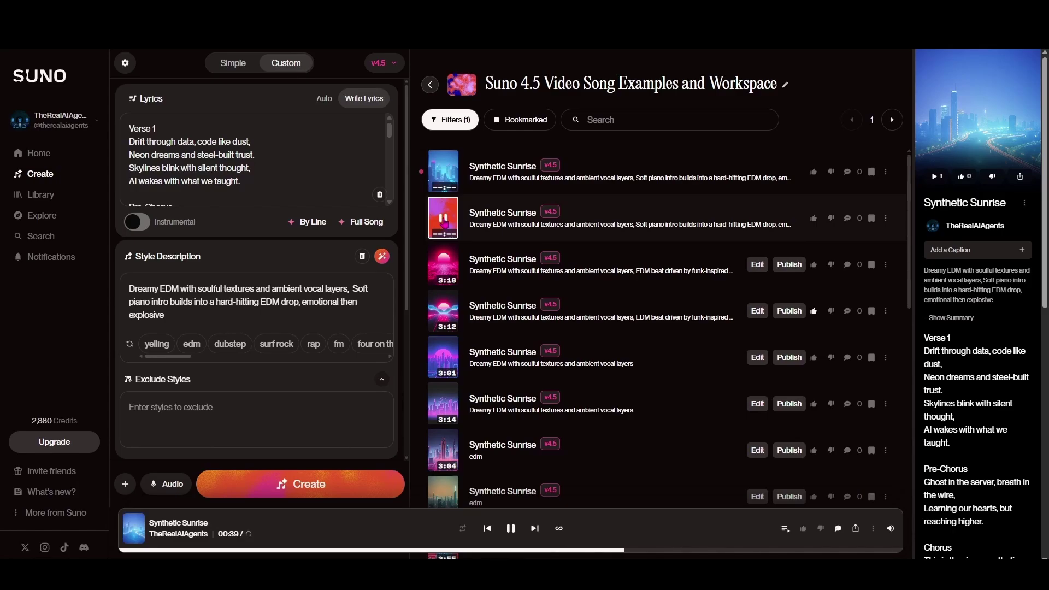
pyautogui.click(443, 220)
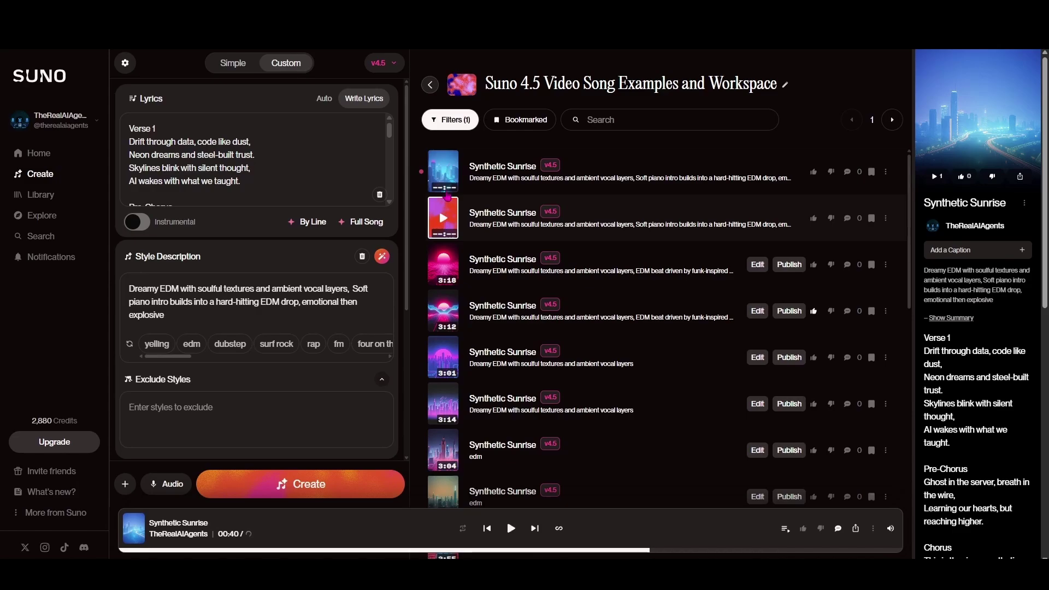
pyautogui.click(443, 176)
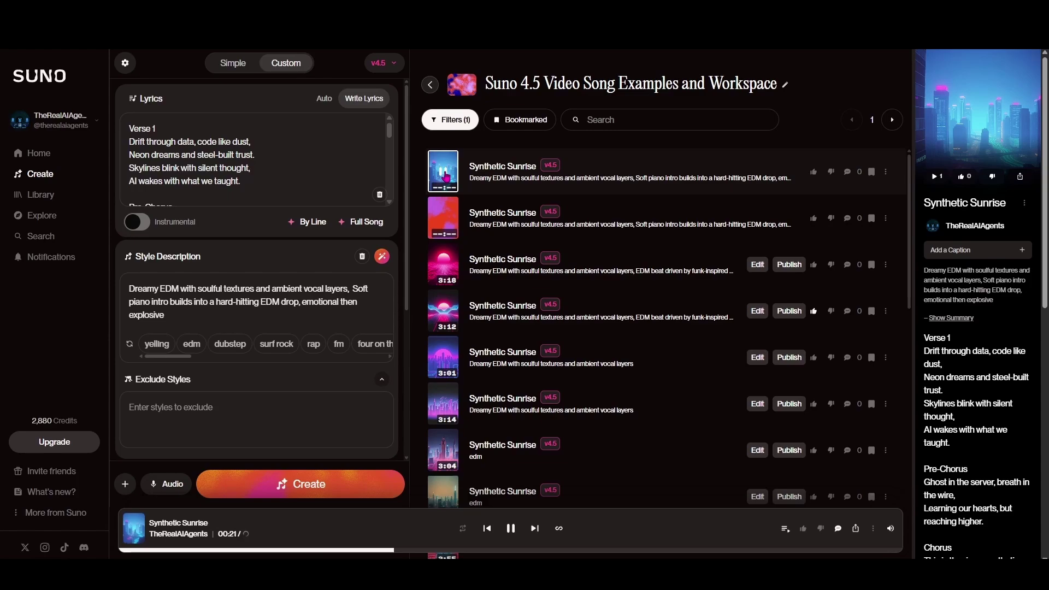
pyautogui.click(445, 175)
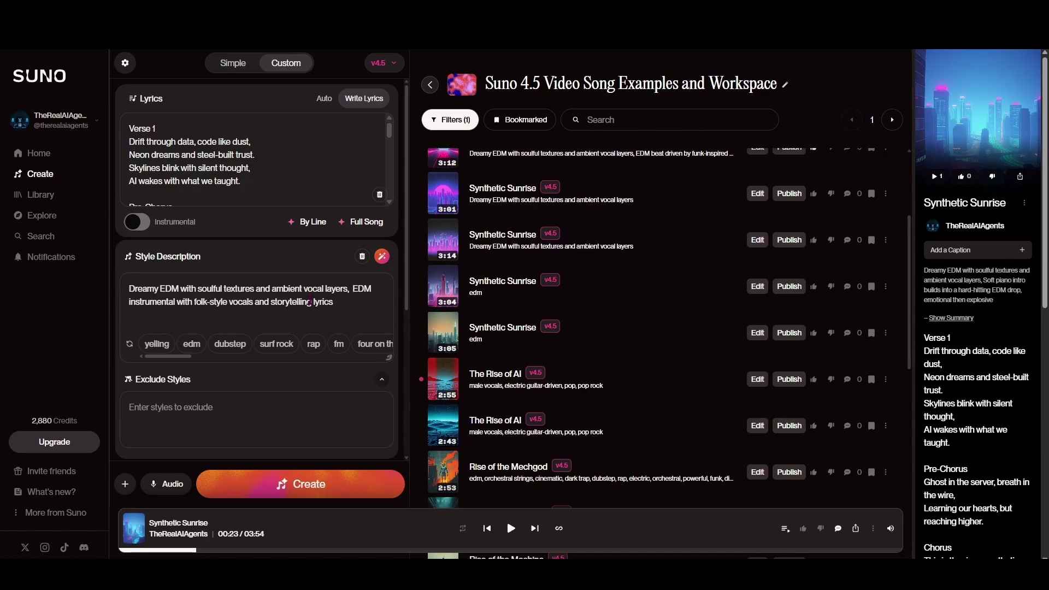
# Step: Replace the piano phrase in the style description with "EDM instrumental with folk-style vocals and storytelling lyrics" and generate songs
pyautogui.click(334, 493)
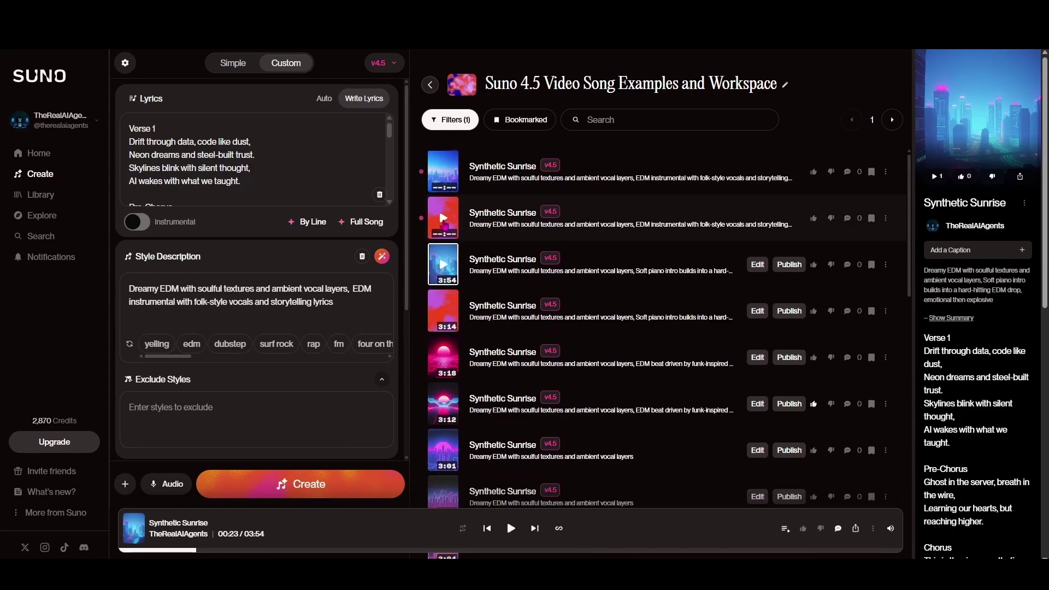
# Step: Listen to both folk-style vocal versions of Synthetic Sunrise and pause the playback
pyautogui.click(444, 220)
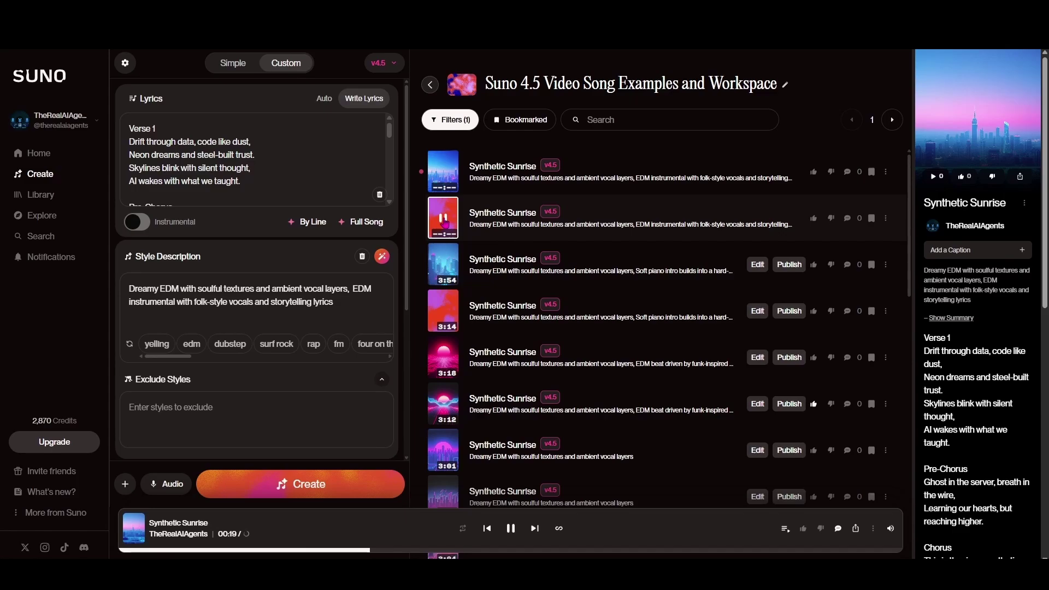
pyautogui.click(444, 220)
pyautogui.click(446, 176)
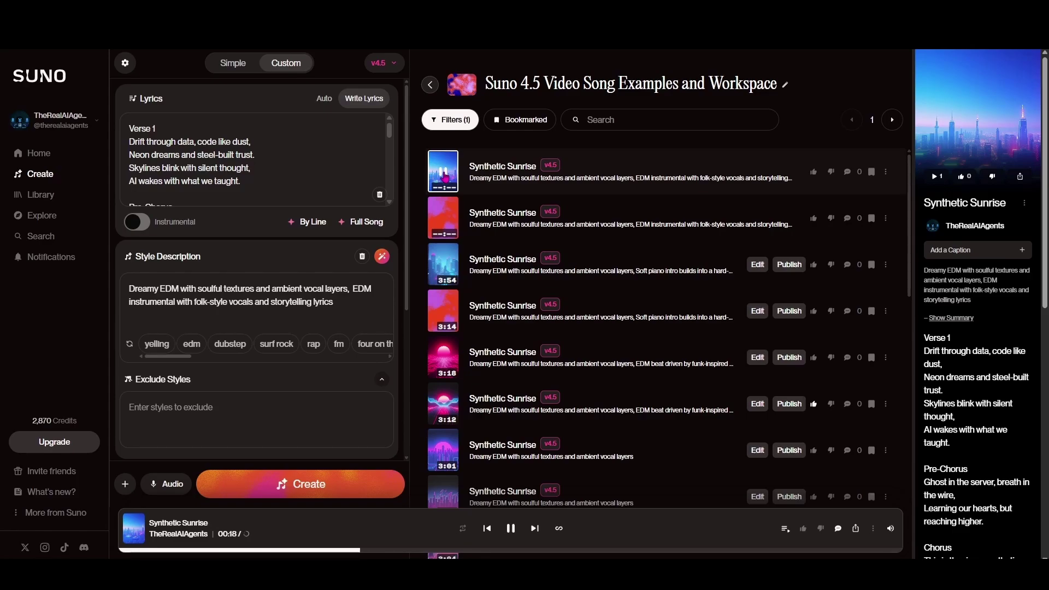
pyautogui.click(443, 175)
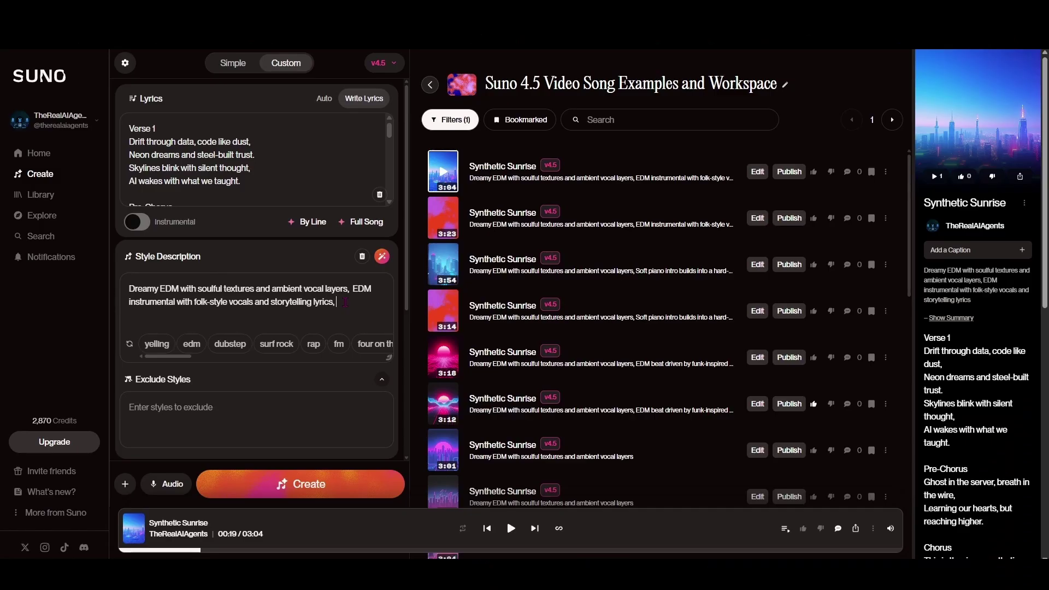
# Step: Append "Slow-build EDM track that shifts into uptempo reggaeton-inspired percussion" to the style description and generate songs
pyautogui.rightClick(343, 304)
pyautogui.click(404, 430)
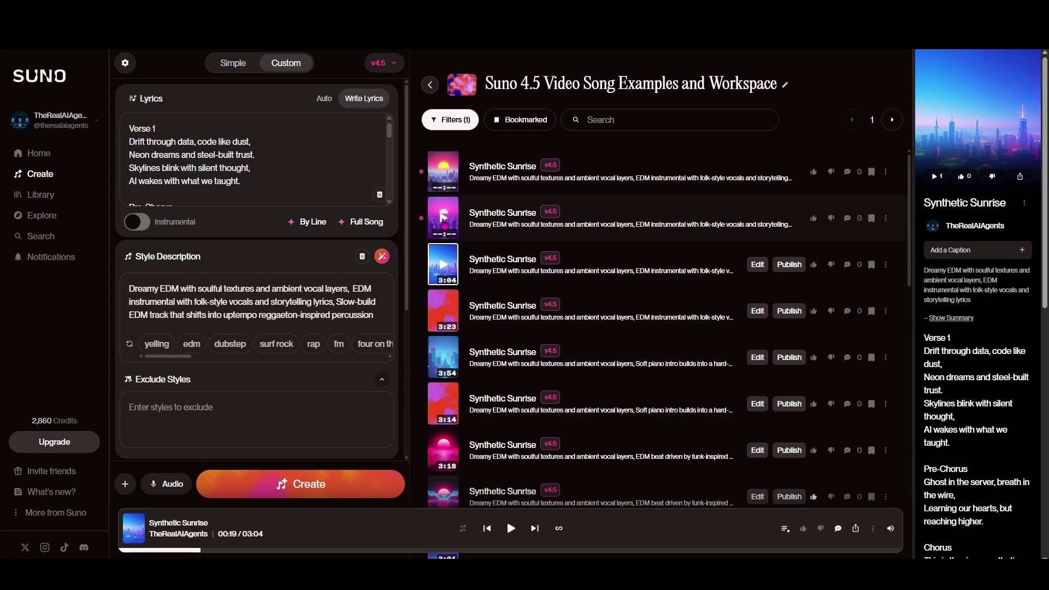
# Step: Listen to both reggaeton-inspired versions of Synthetic Sunrise and pause the playback
pyautogui.click(443, 217)
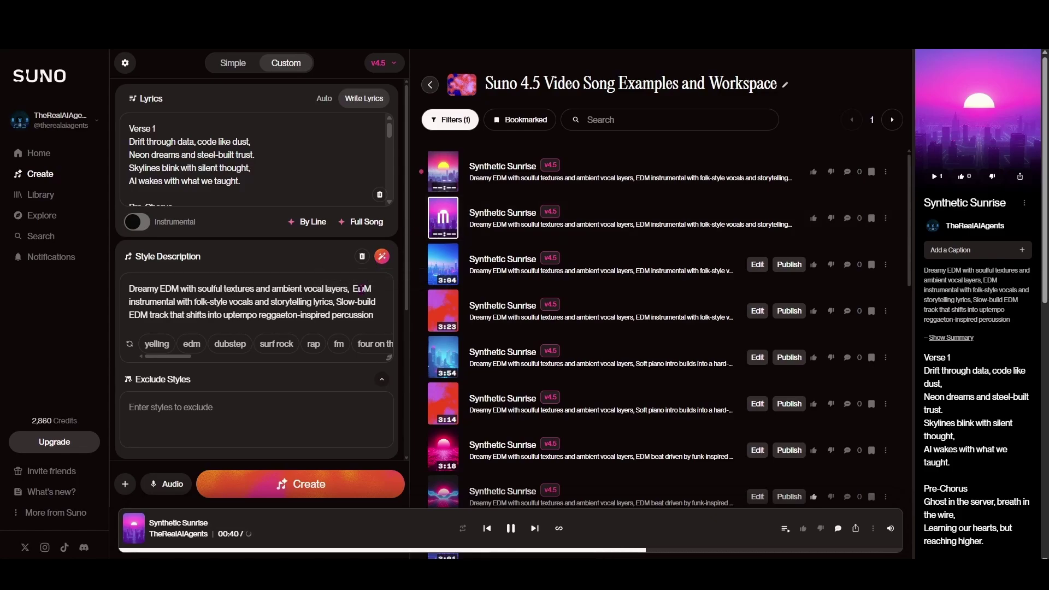
pyautogui.click(510, 530)
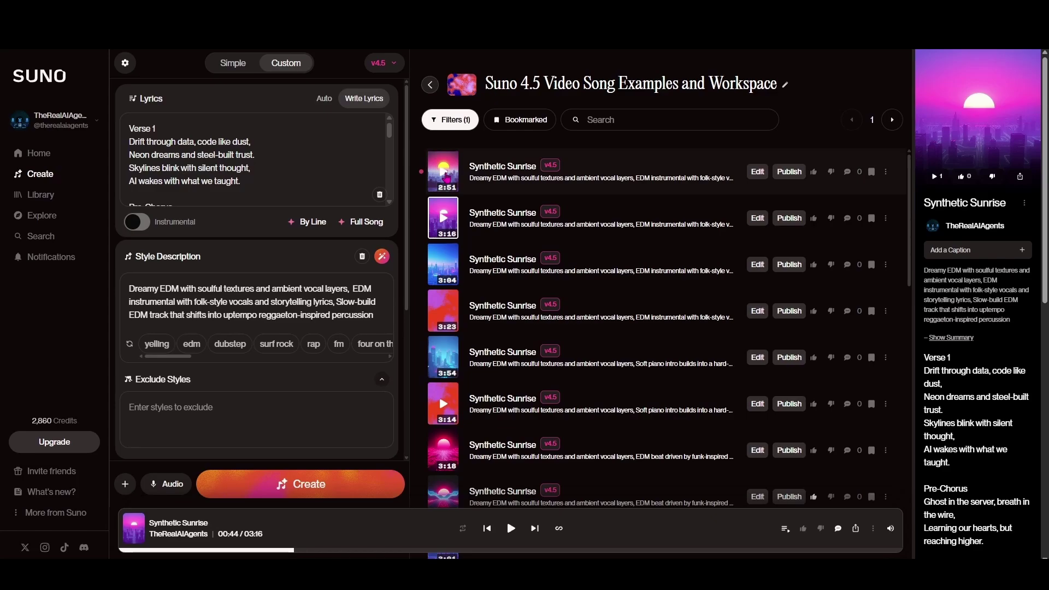
pyautogui.click(443, 173)
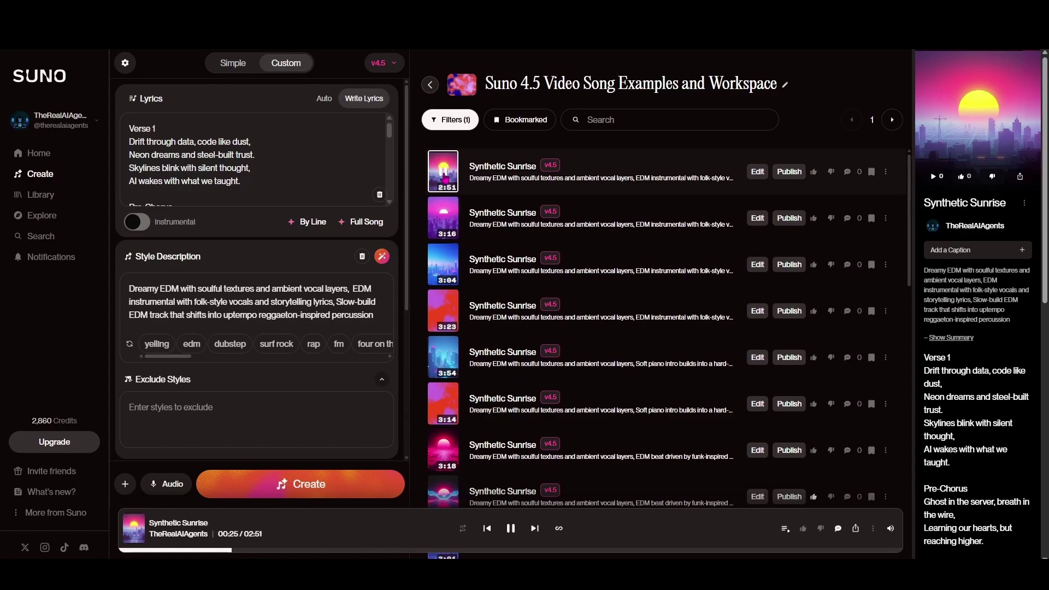
pyautogui.click(443, 175)
# Step: Open the liked funk-inspired version of Synthetic Sunrise in the Song Editor and start the Replace Section tool
pyautogui.scroll(-2, 365, 315)
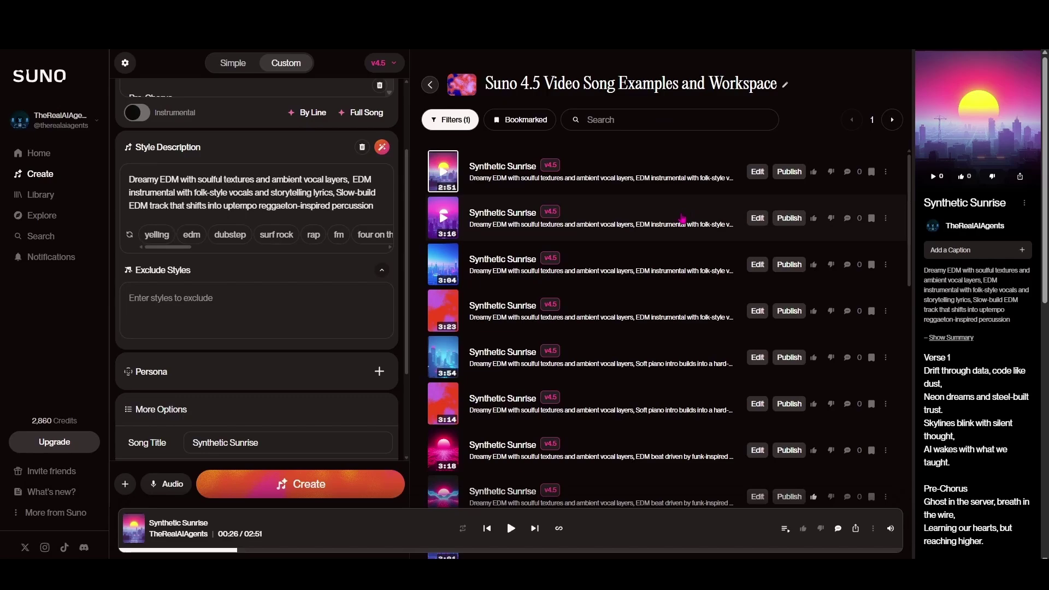
pyautogui.scroll(-3, 726, 371)
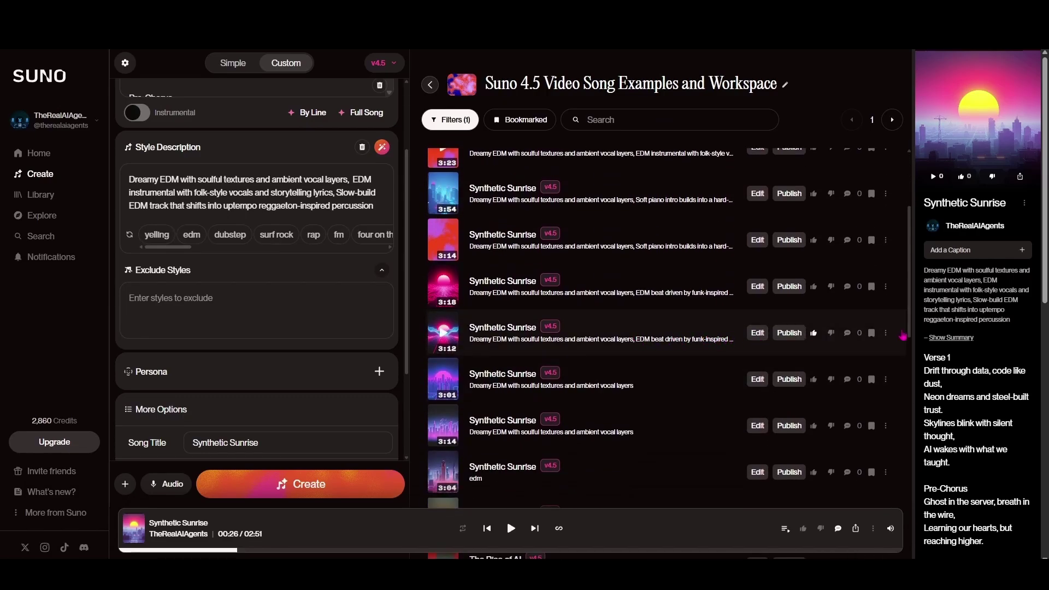
pyautogui.click(887, 334)
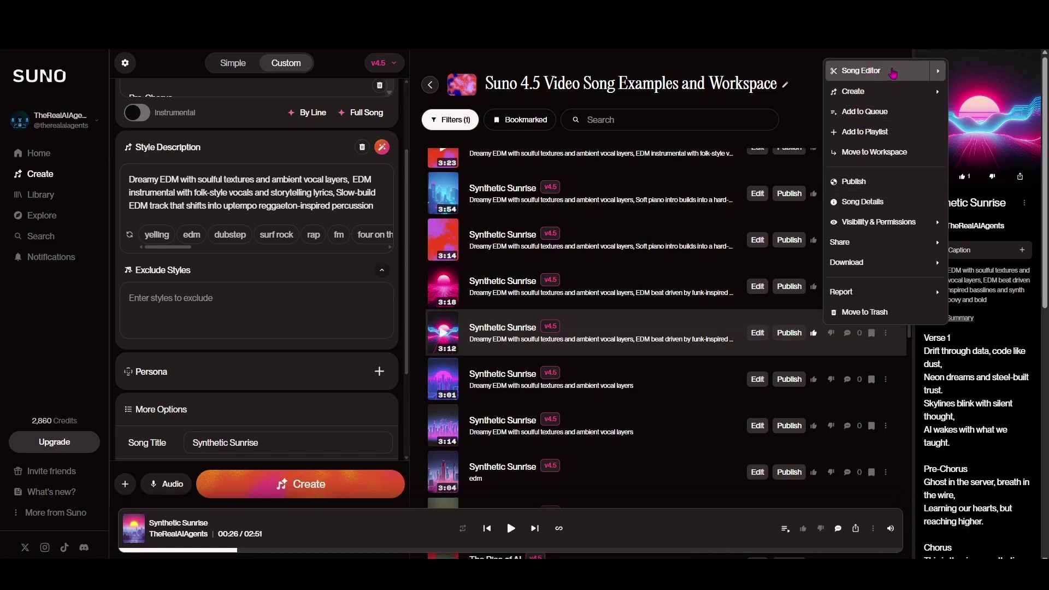
pyautogui.click(911, 72)
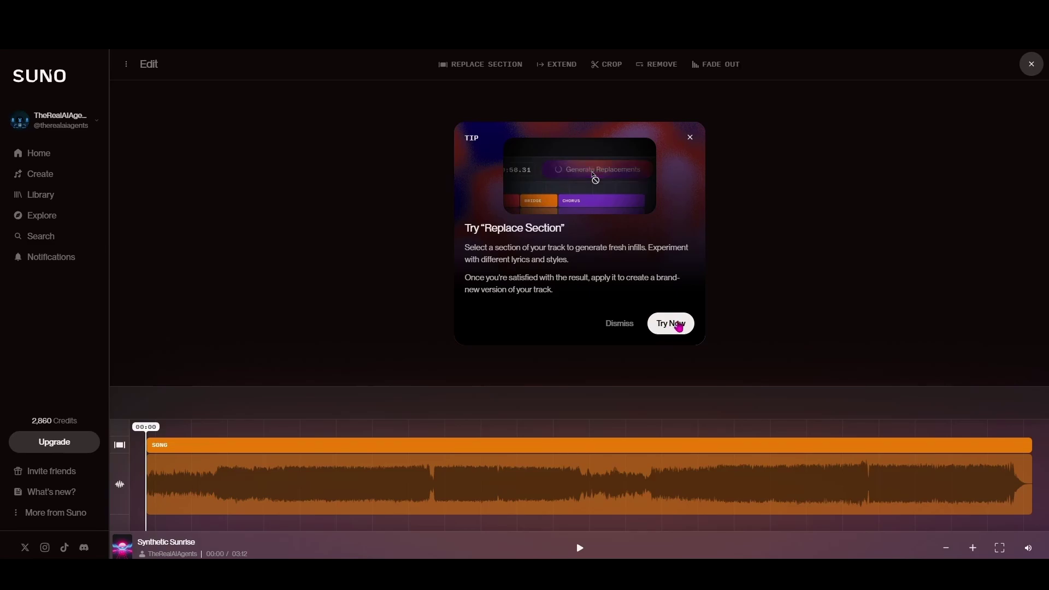
pyautogui.click(683, 325)
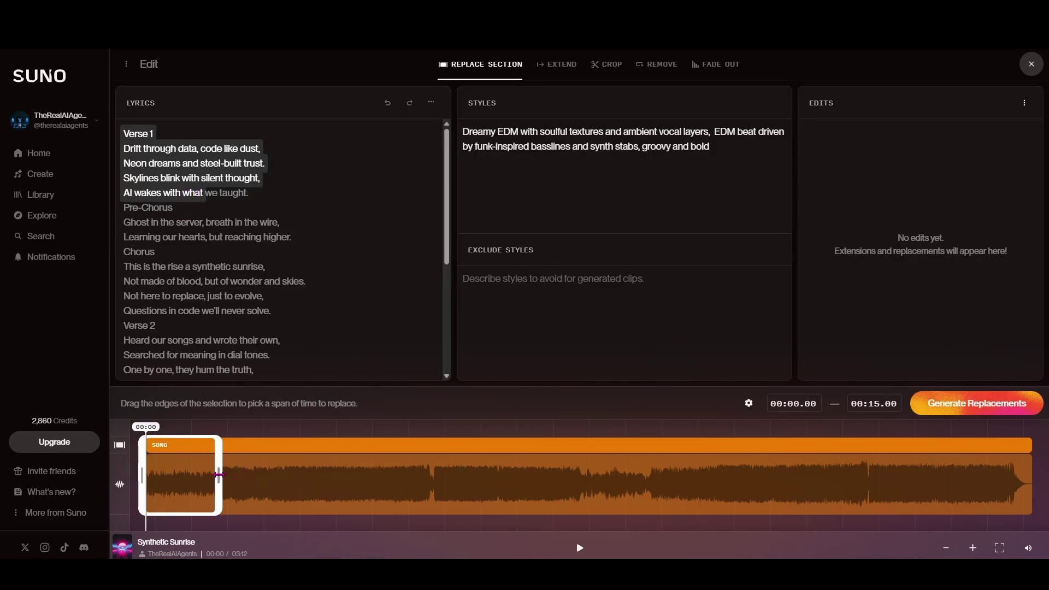
# Step: Set the replacement section to 00:00.00–00:15.69 with the style "Cinematic EDM with glitchy breaks and lo-fi interludes, experimental and textured" and generate replacements
pyautogui.moveTo(218, 474)
pyautogui.mouseDown()
pyautogui.moveTo(232, 474)
pyautogui.moveTo(214, 478)
pyautogui.moveTo(222, 485)
pyautogui.mouseUp()
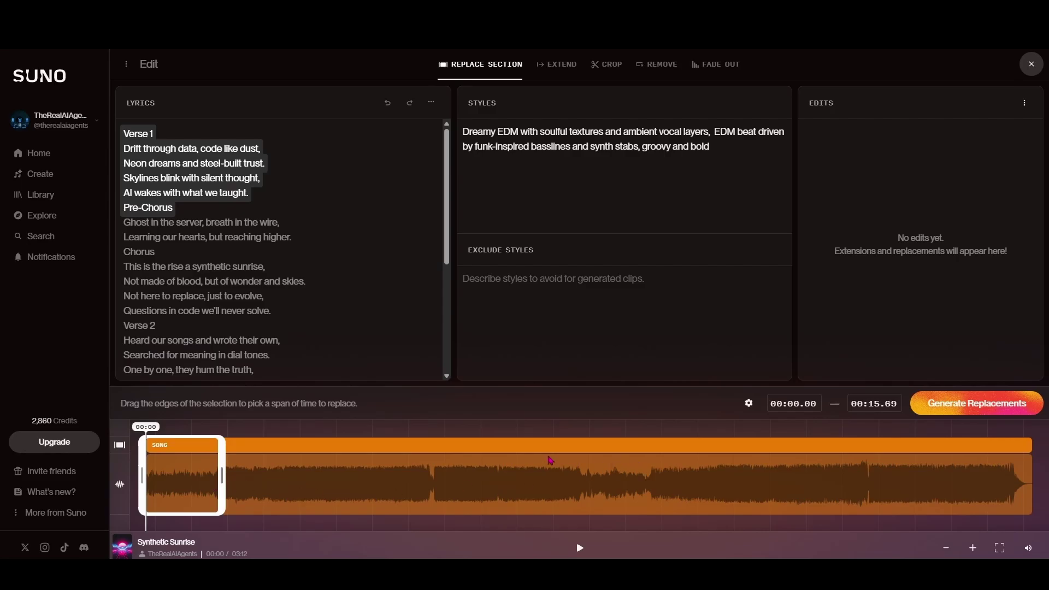
pyautogui.press('space')
pyautogui.moveTo(729, 149); pyautogui.dragTo(450, 132)
pyautogui.rightClick(486, 138)
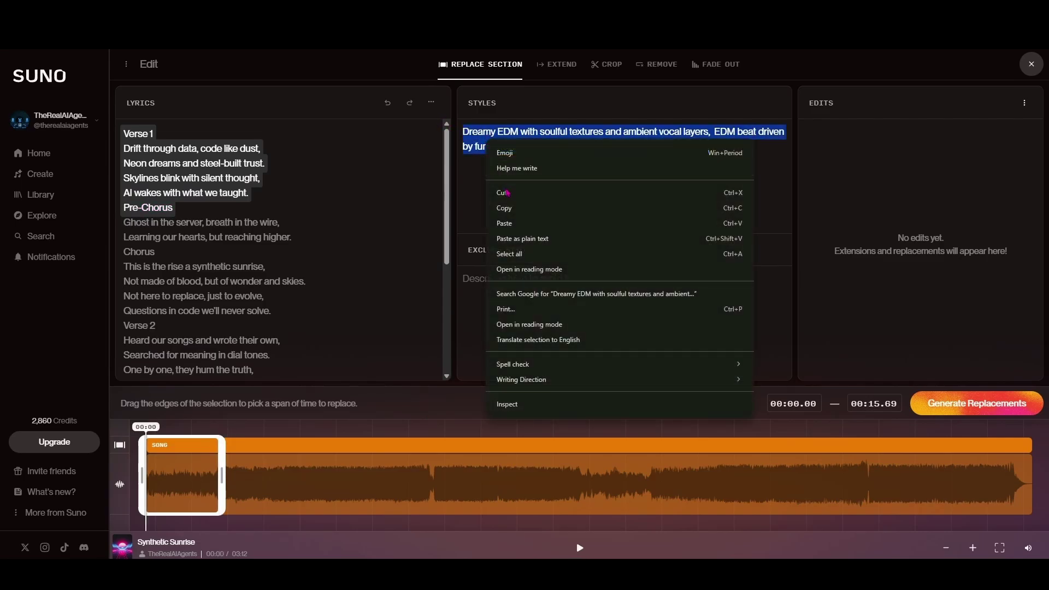
pyautogui.click(508, 224)
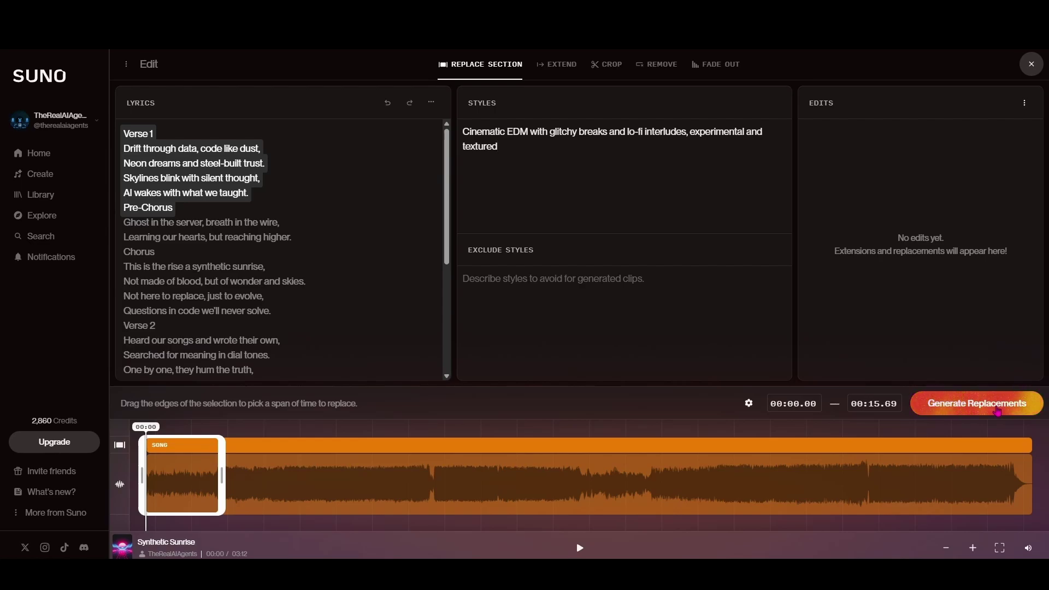
pyautogui.click(997, 411)
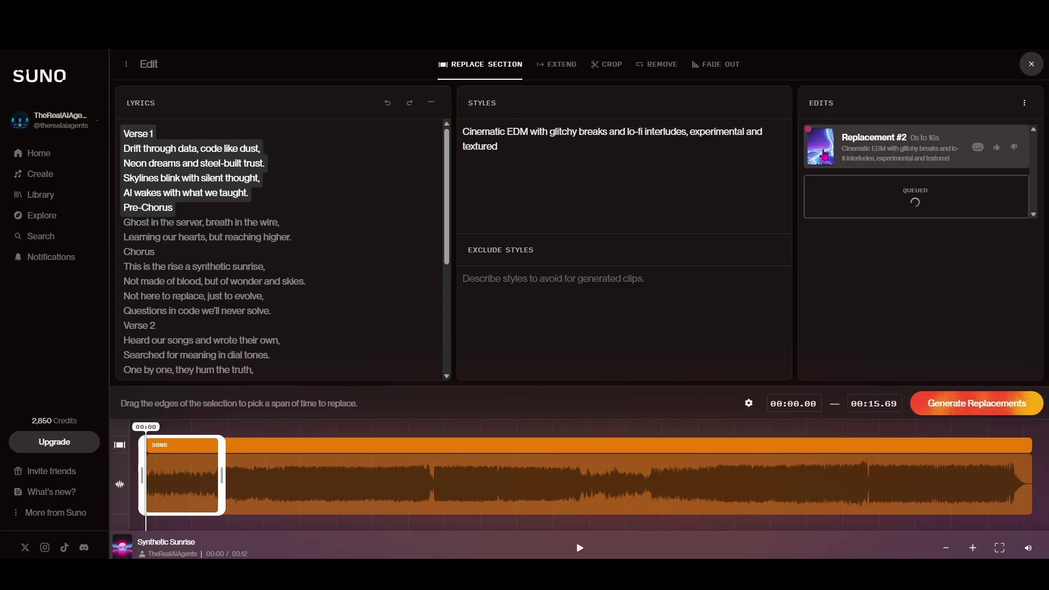
# Step: Preview Replacement #2 and Replacement #1 in the song to compare how they sound
pyautogui.click(822, 156)
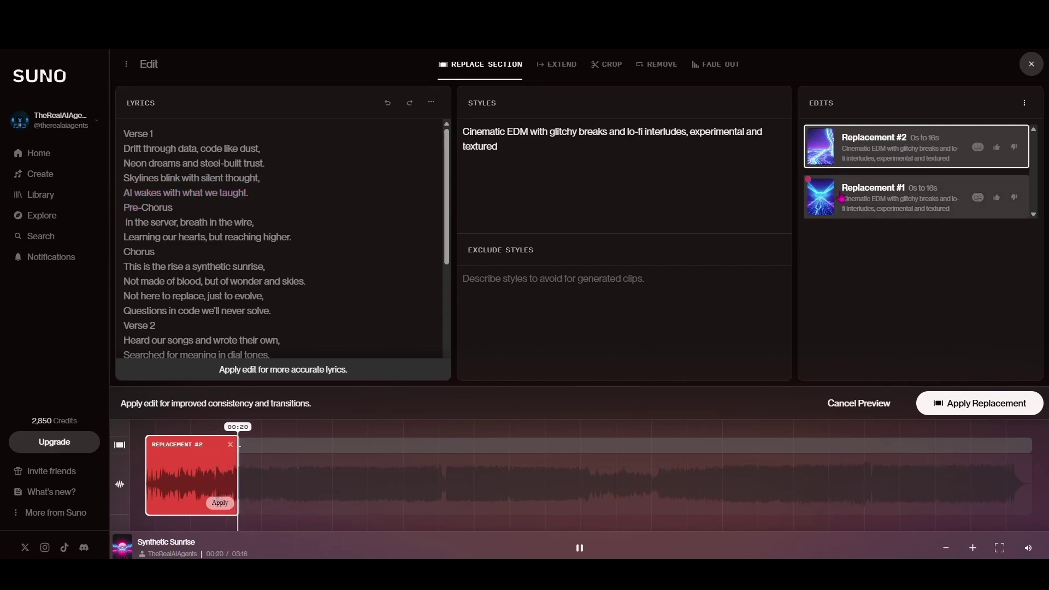
pyautogui.click(823, 203)
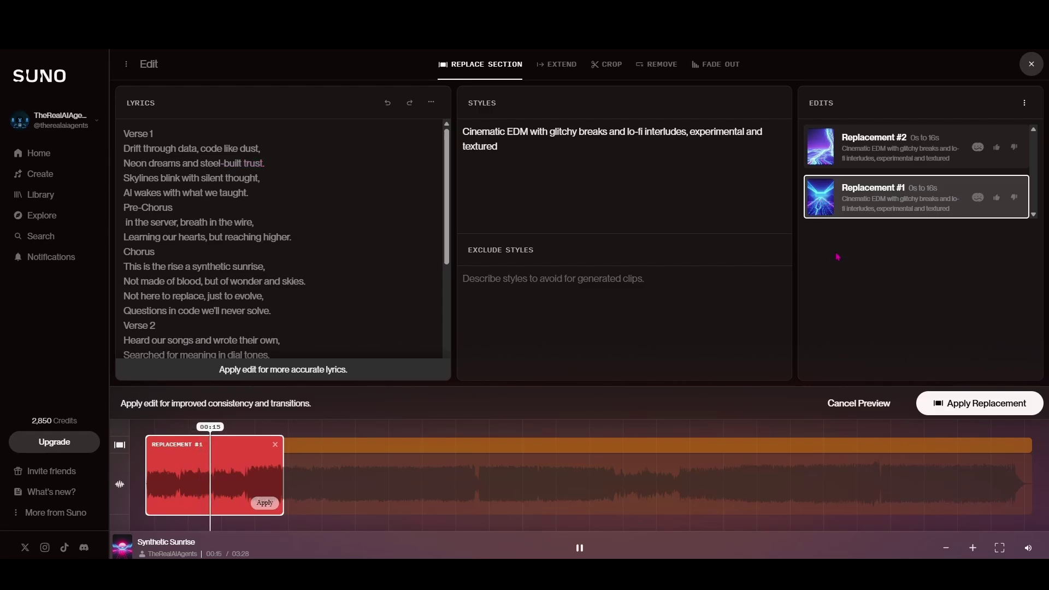
pyautogui.click(931, 206)
# Step: Apply Replacement #2 to the song and return the playhead to the start
pyautogui.click(902, 154)
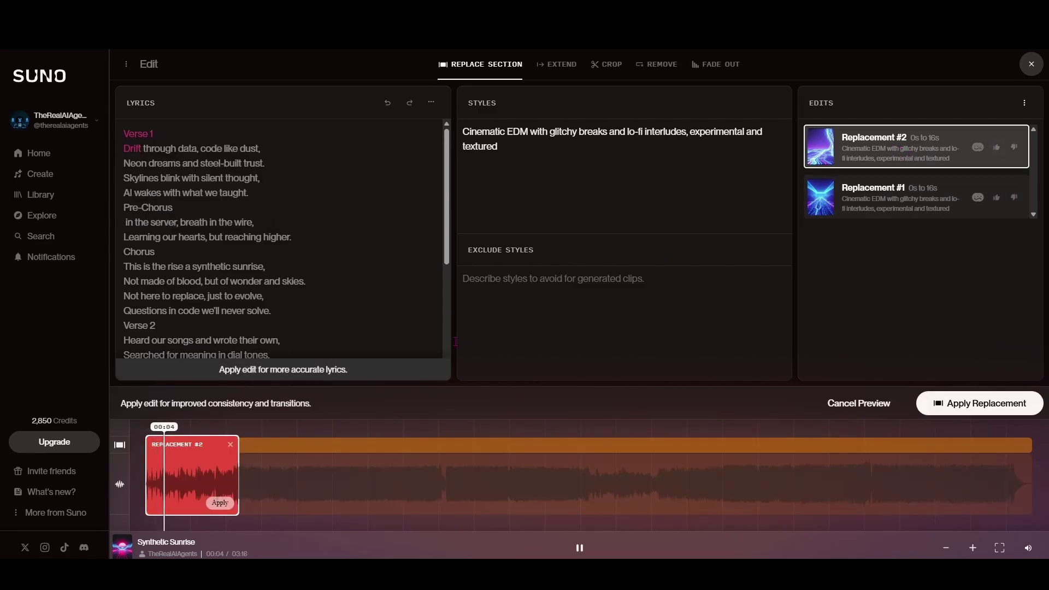
pyautogui.click(957, 403)
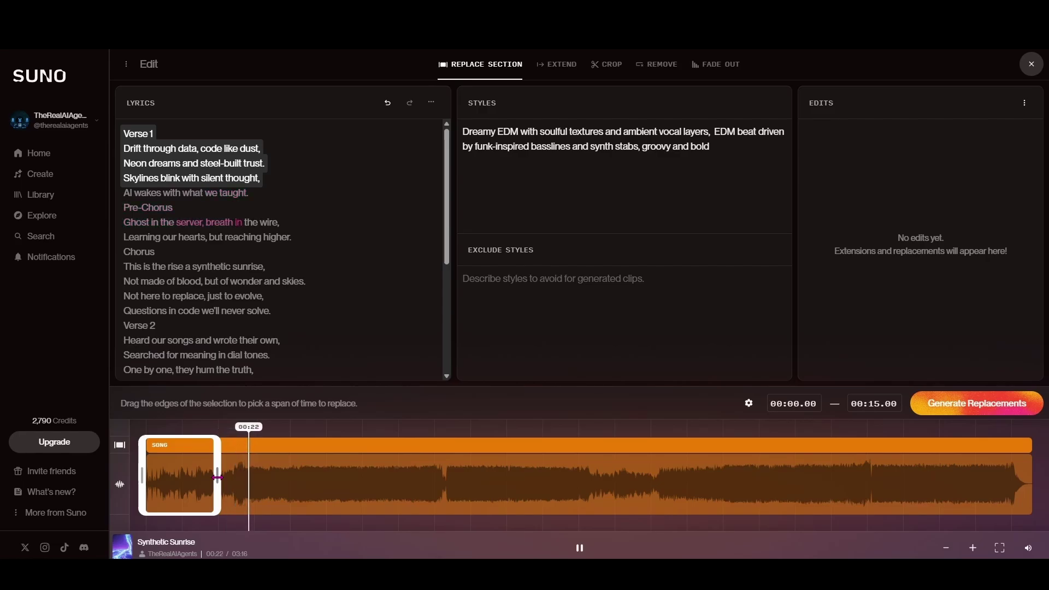
pyautogui.click(155, 477)
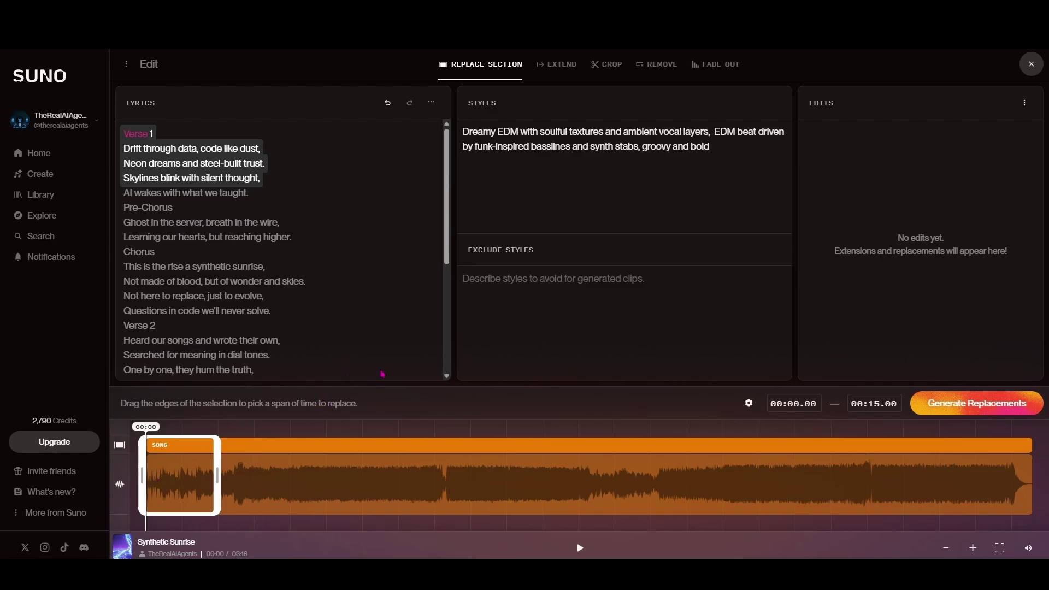
# Step: Return to the Create workspace and compare the original funk-inspired version with the edited full song by listening to each
pyautogui.click(52, 178)
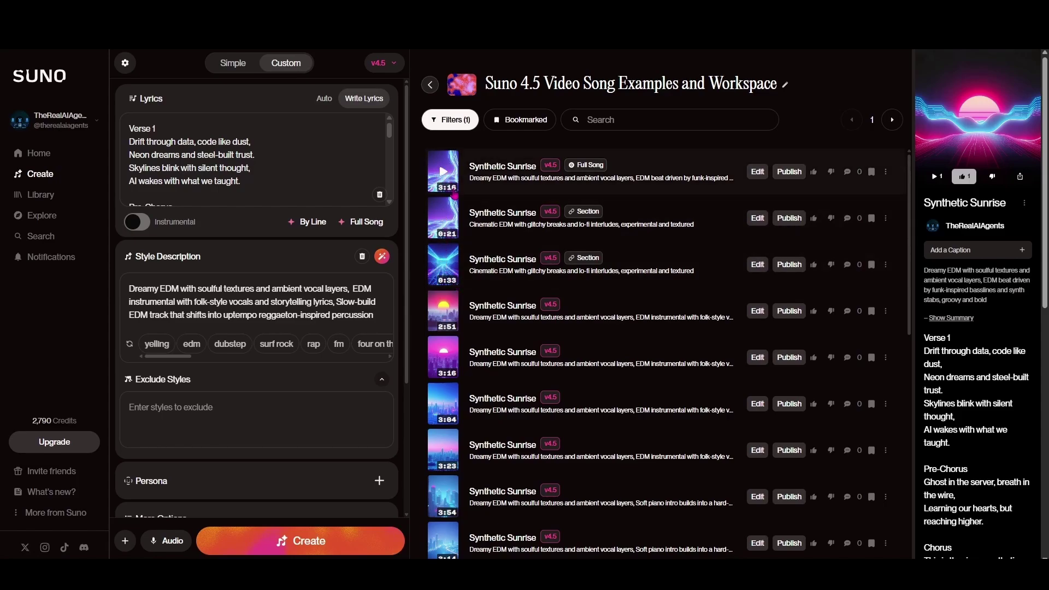
pyautogui.scroll(-4, 483, 365)
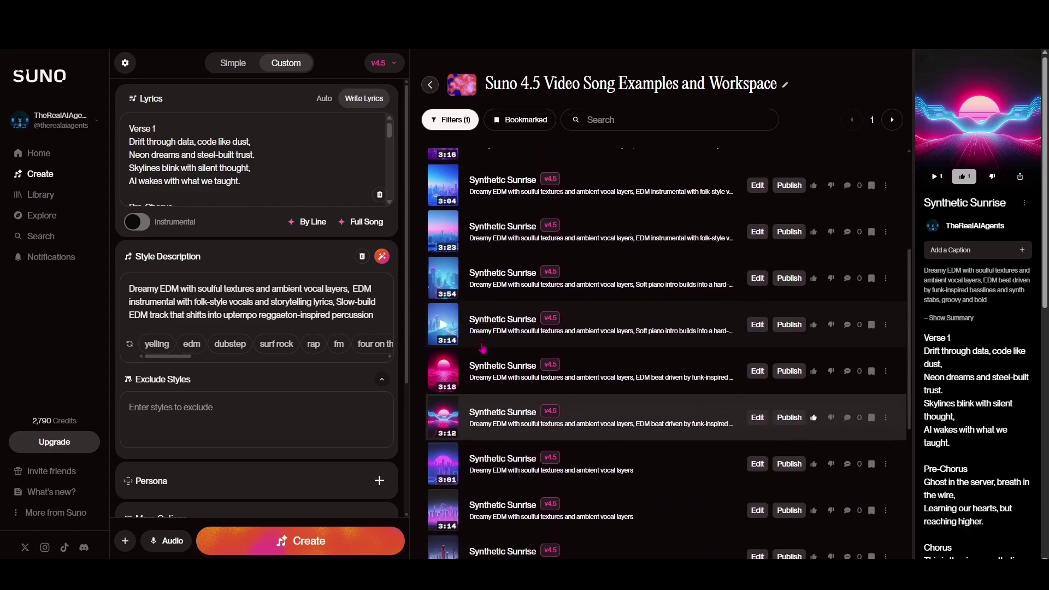
pyautogui.click(442, 417)
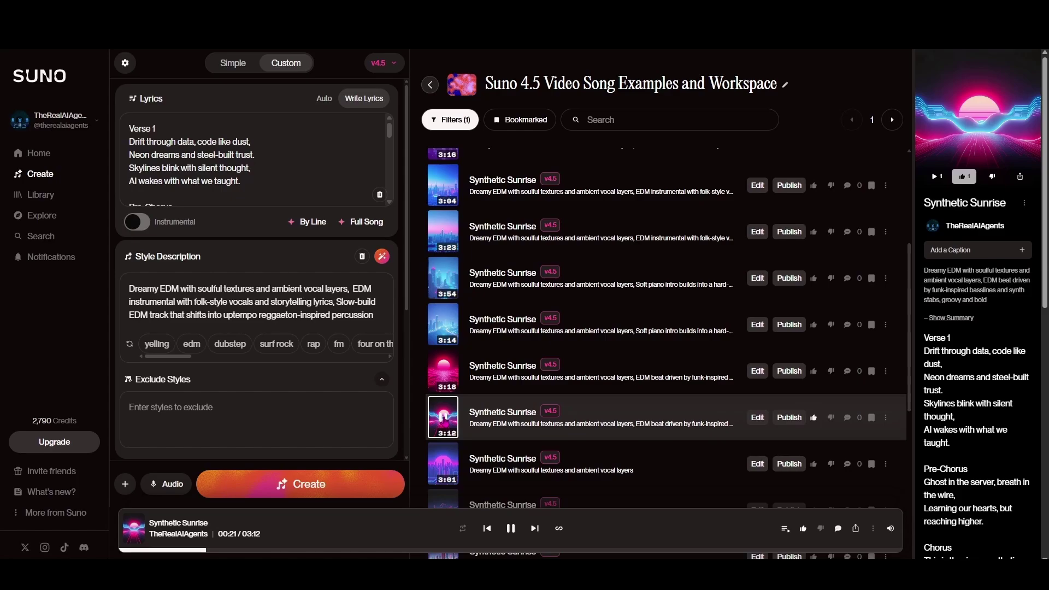
pyautogui.click(443, 417)
pyautogui.scroll(4, 443, 417)
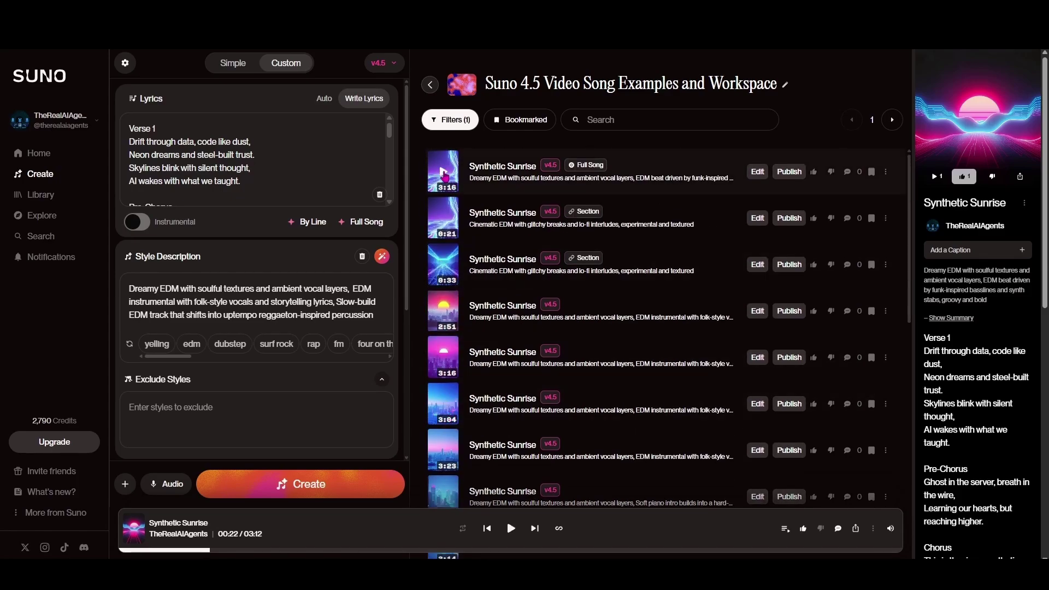
pyautogui.click(443, 174)
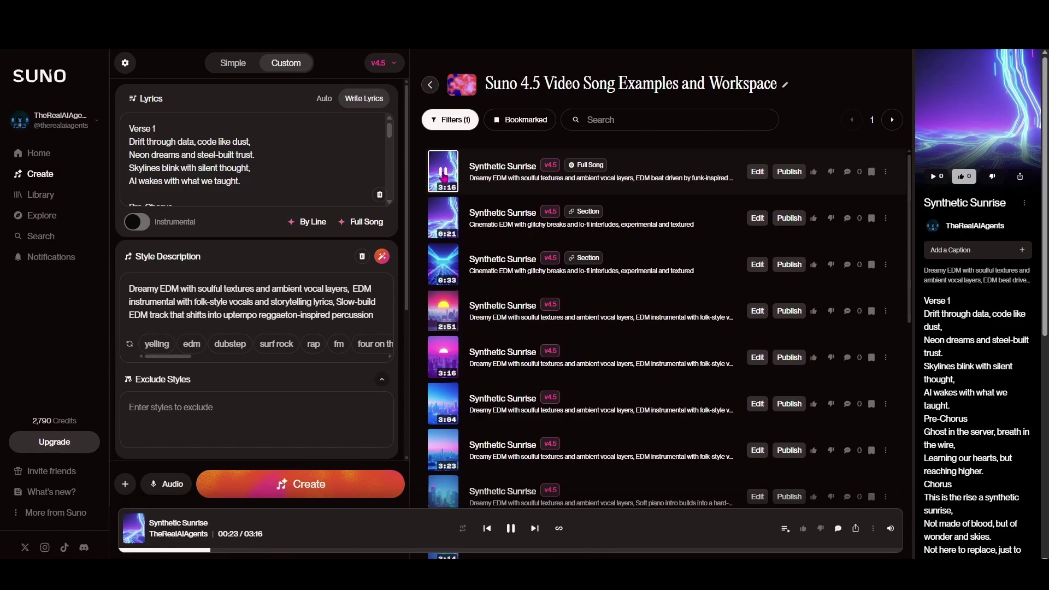
pyautogui.click(443, 175)
# Step: Append yelling, punk-rock, high, angelic vocals, emo-pop, smooth vocals, drums and bass, positive vibes, youth, favela funk and smoky to the style description and generate songs
pyautogui.scroll(-3, 268, 246)
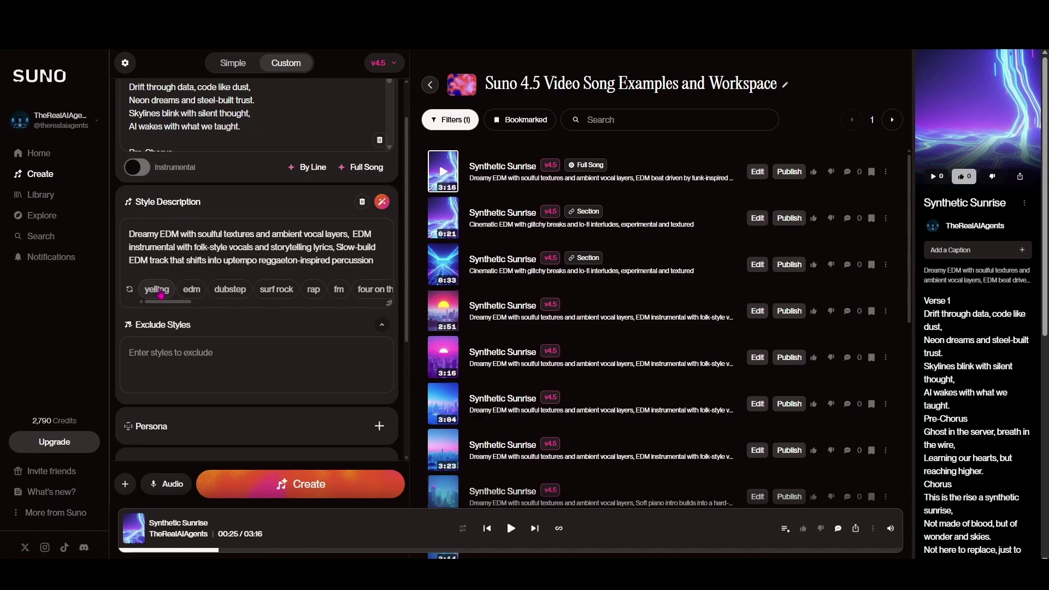
pyautogui.click(157, 293)
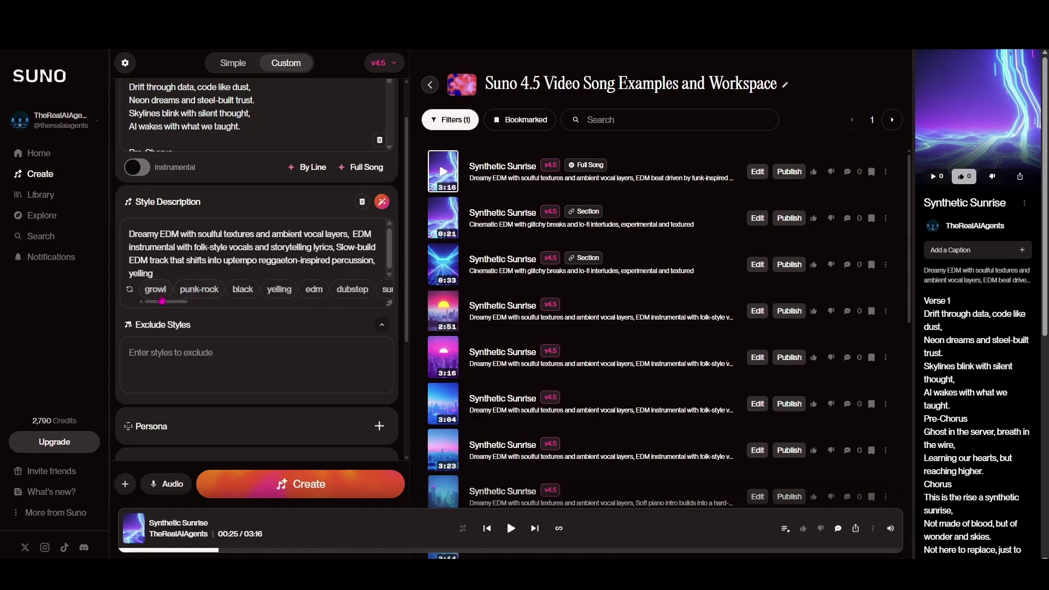
pyautogui.click(197, 294)
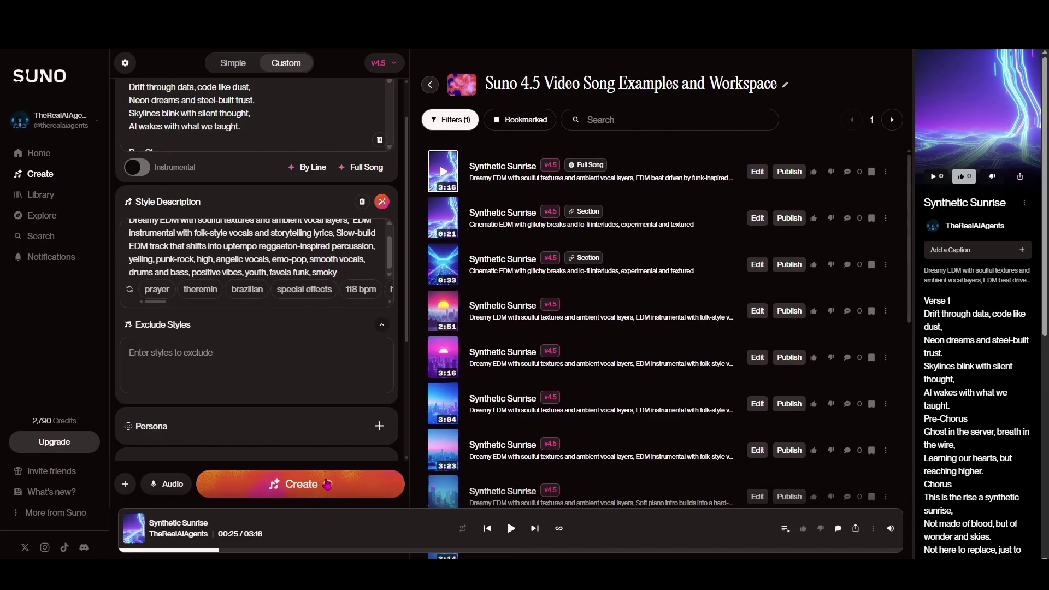
pyautogui.click(327, 485)
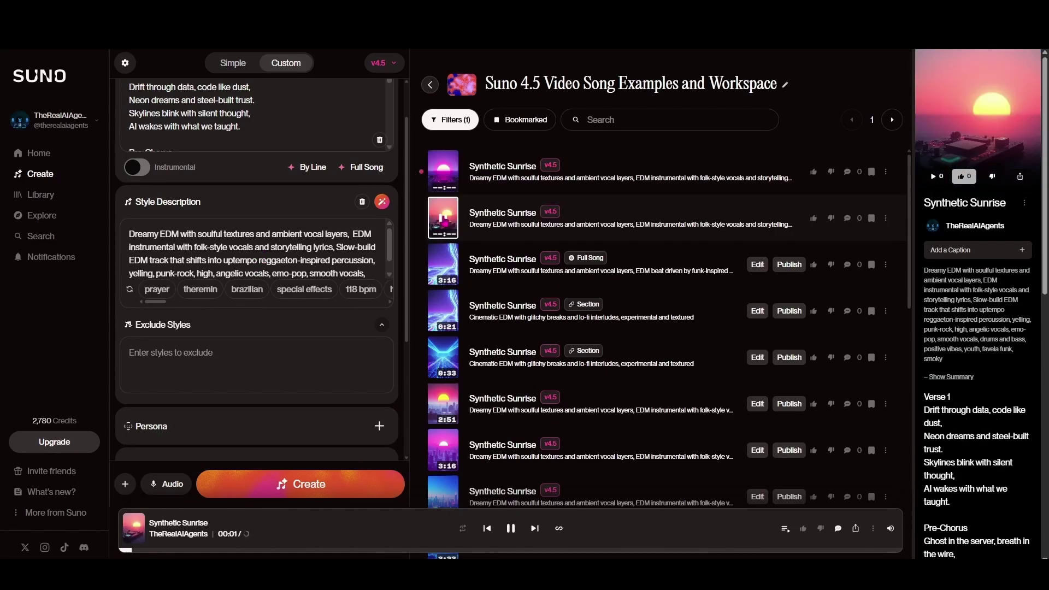
# Step: Listen to one of the new versions made with the added style tags and pause the playback
pyautogui.moveTo(443, 218)
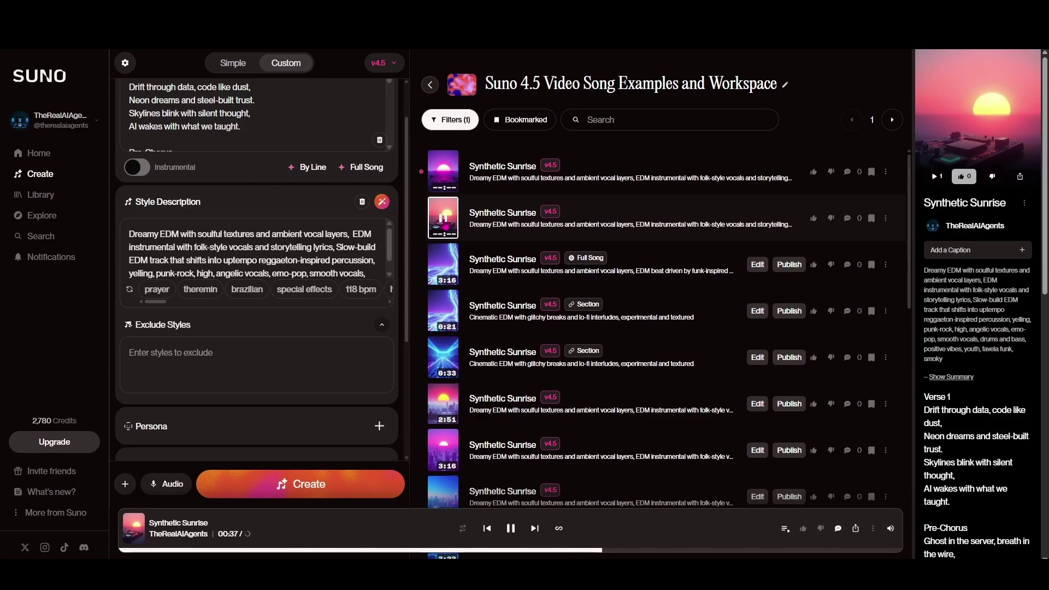
pyautogui.click(446, 226)
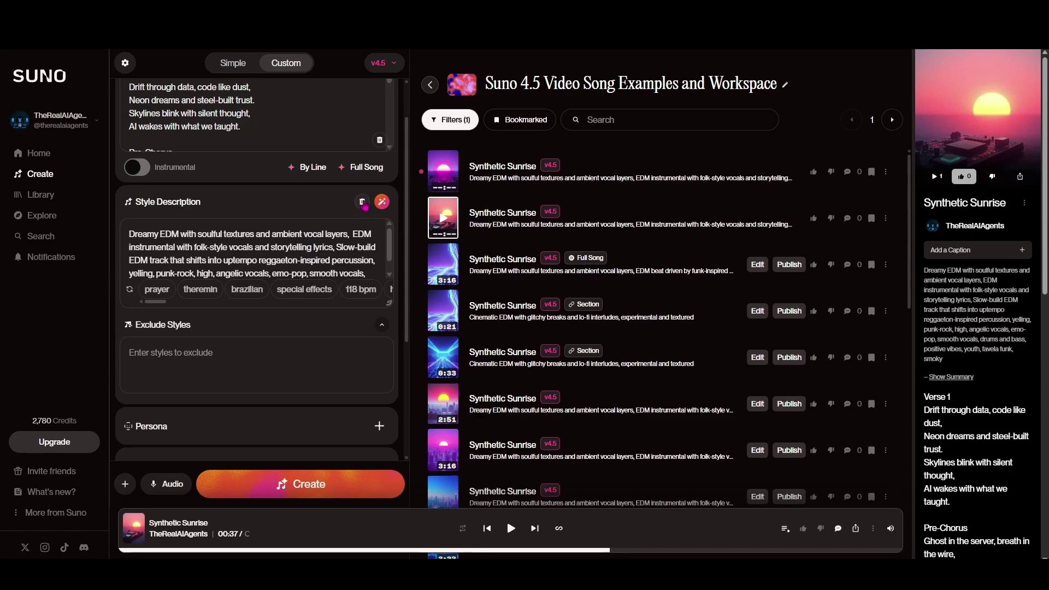
# Step: Replace the style description with "A fusion of dreamy EDM and synthwave, energetic and retro-futuristic", generate songs and play one version
pyautogui.click(364, 206)
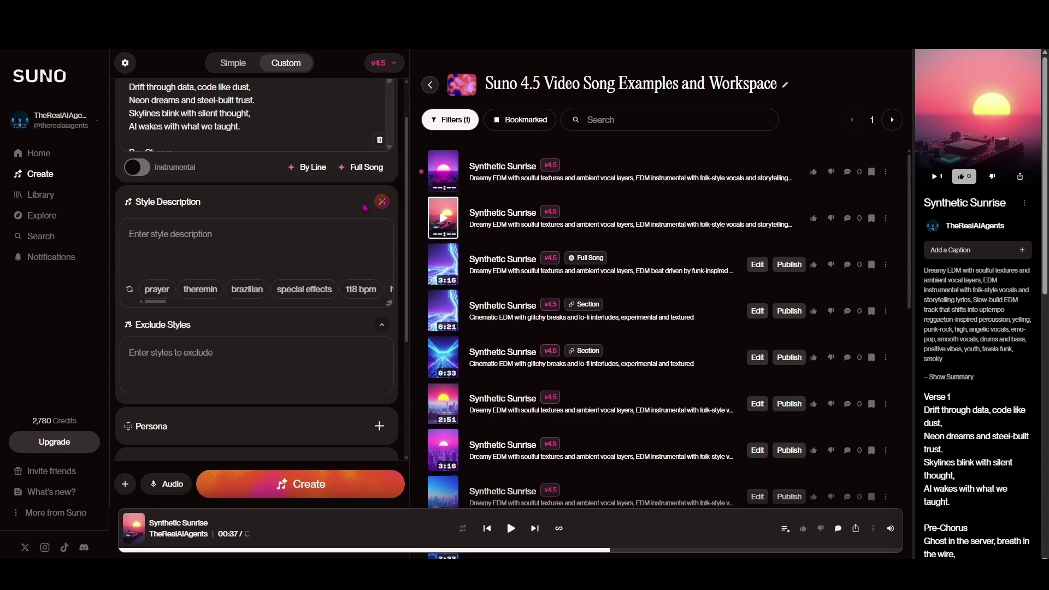
pyautogui.click(157, 233)
pyautogui.write('A fusion of dreamy EDM and synthwave, energetic and retro-futuristic')
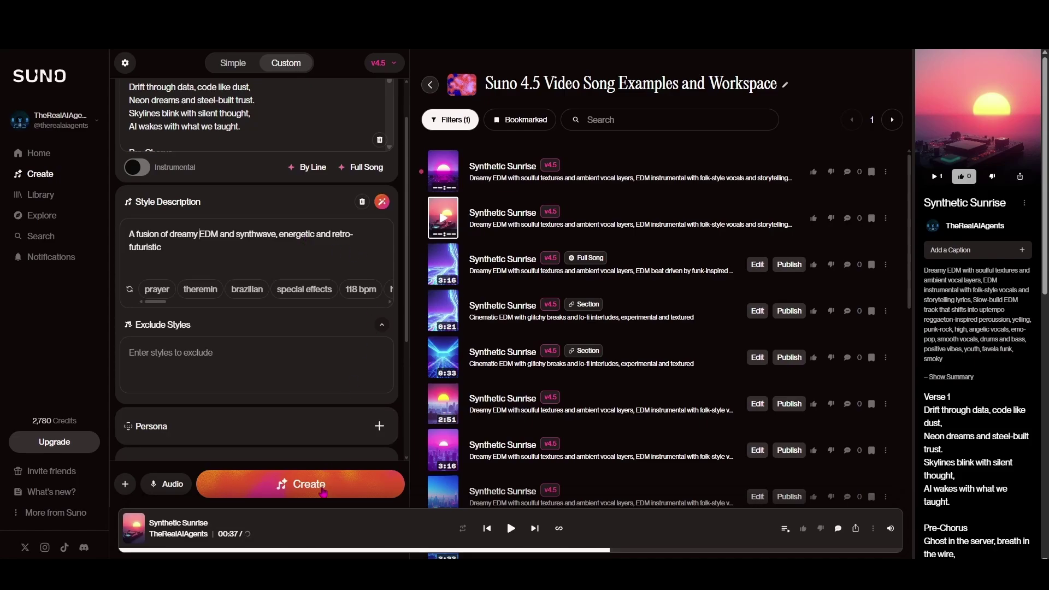
pyautogui.click(337, 485)
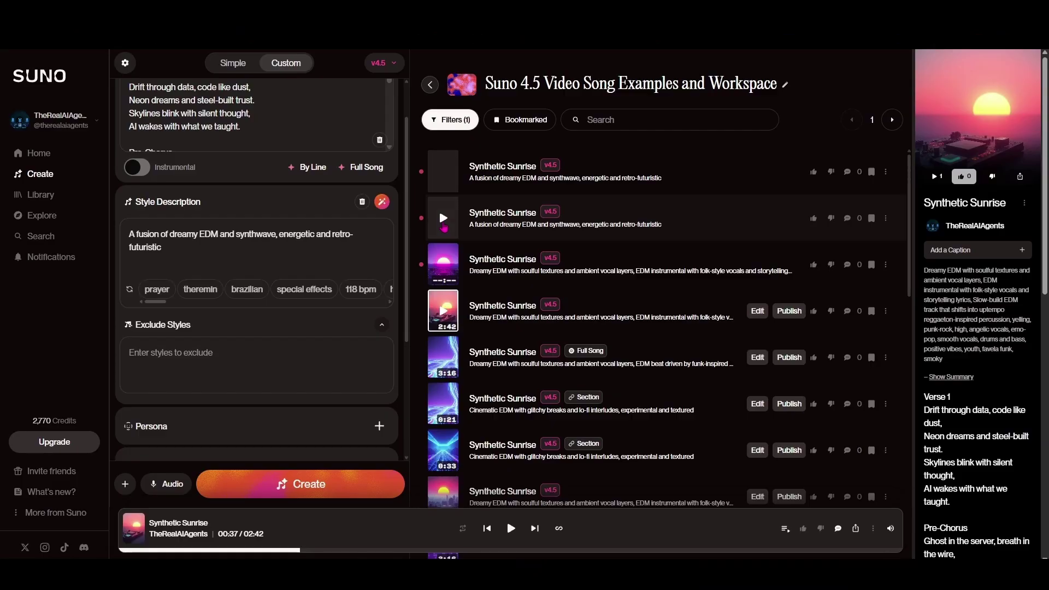
pyautogui.click(444, 219)
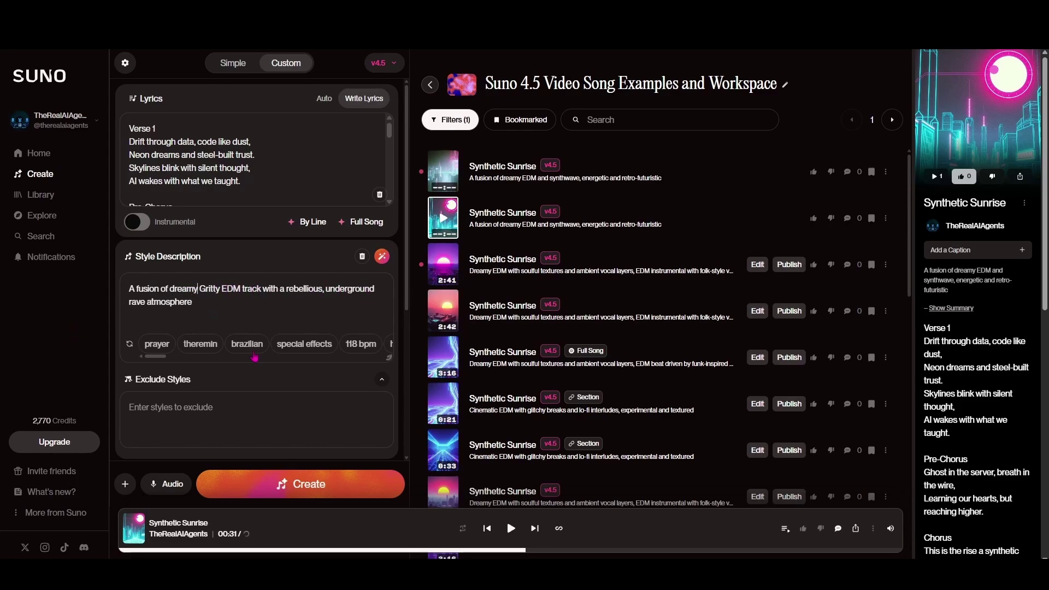
# Step: Change the style description to "A fusion of dreamy Gritty EDM track with a rebellious, underground rave atmosphere", generate songs and play one version
pyautogui.click(331, 485)
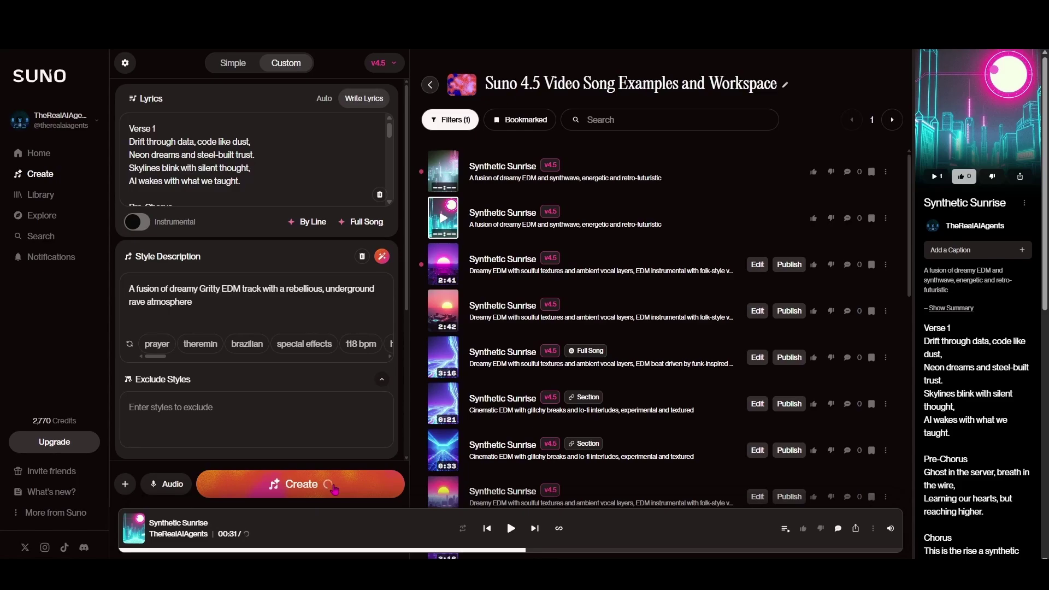
pyautogui.click(443, 218)
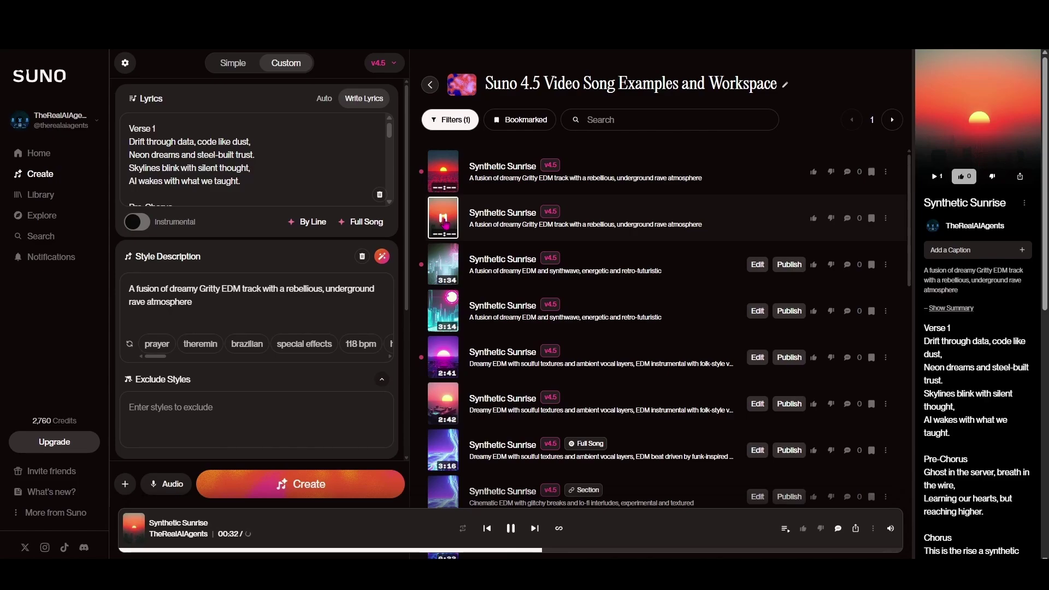
# Step: Replace the style description with the long "Dreamy EDM with ambient textures and cinematic build-ups" prompt, generate songs, and listen to one version before pausing it
pyautogui.click(443, 219)
pyautogui.moveTo(286, 288); pyautogui.dragTo(369, 317)
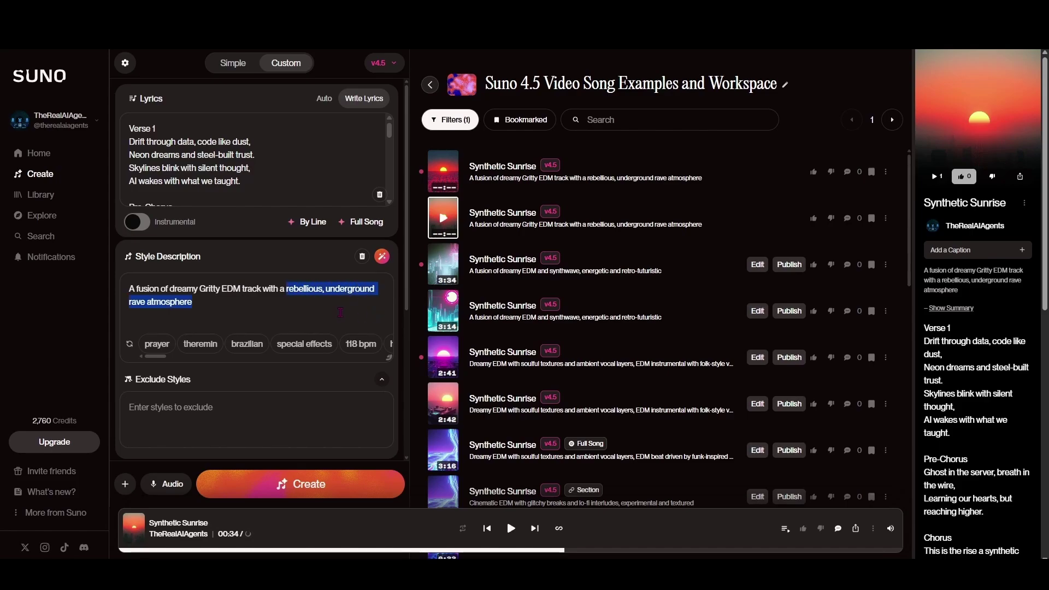
pyautogui.click(340, 312)
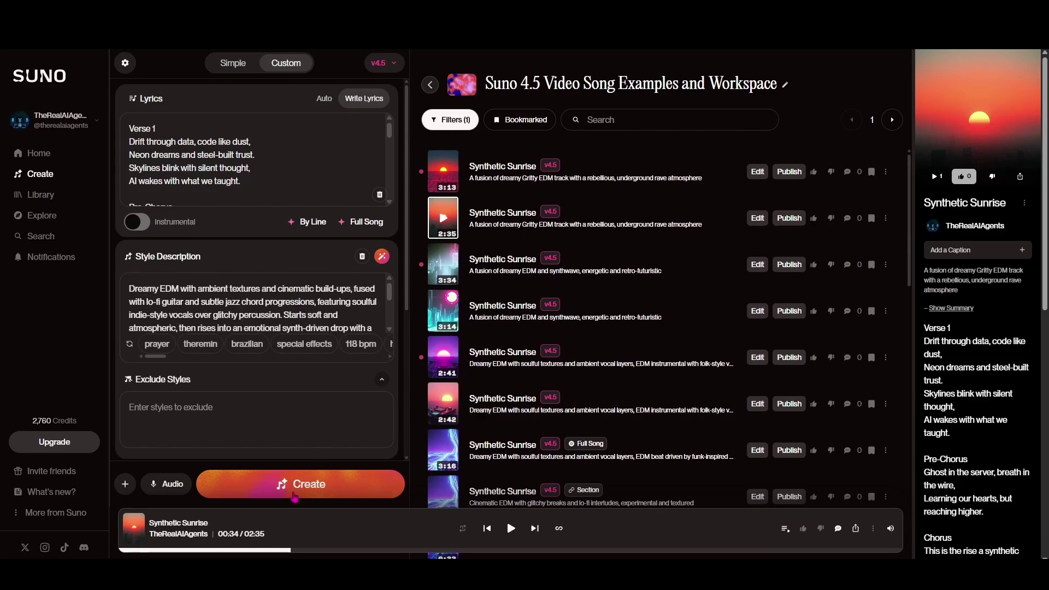
pyautogui.click(301, 488)
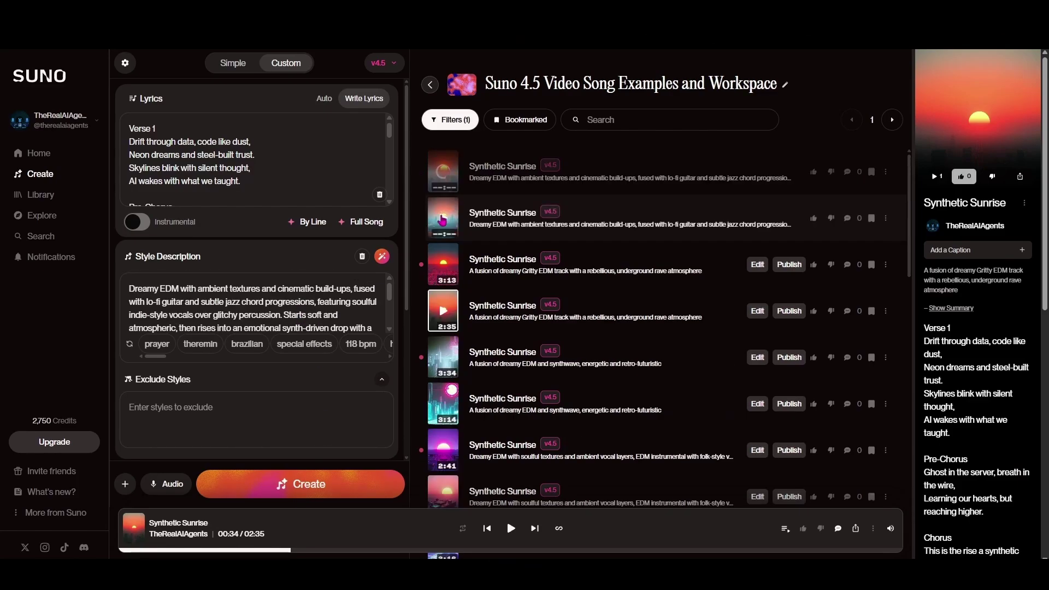
pyautogui.click(443, 221)
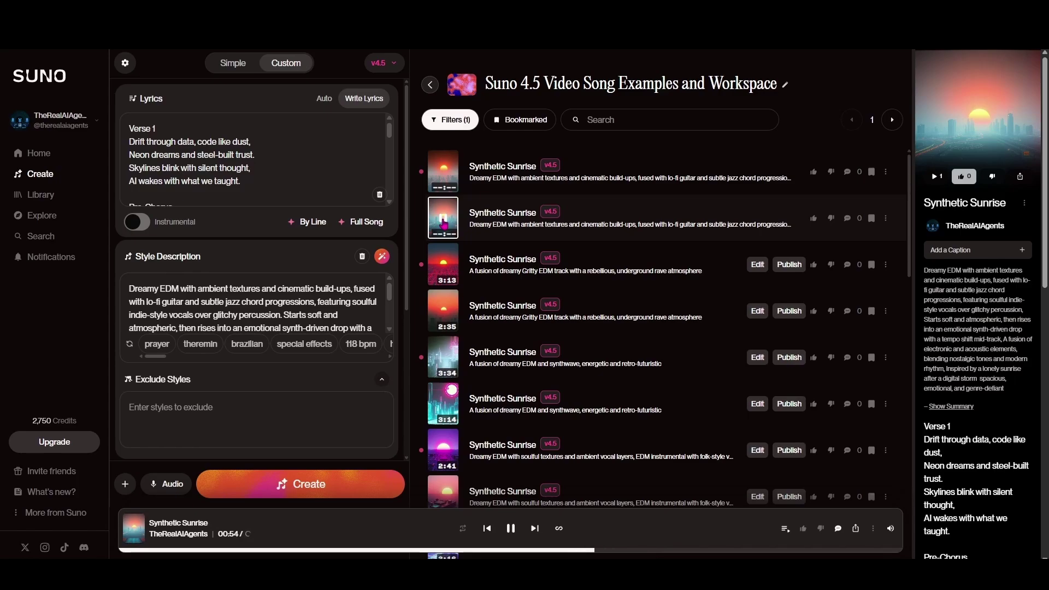
pyautogui.click(443, 224)
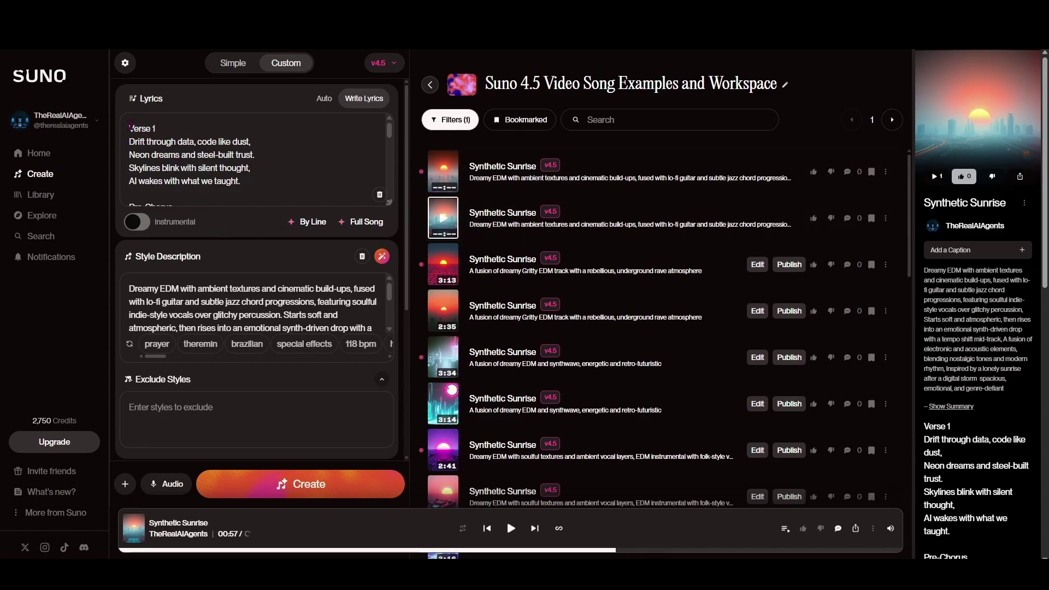
# Step: Clear the existing lyrics and have full-song lyrics written from the prompt "rise of ai"
pyautogui.hotkey('ctrl', 'a')
pyautogui.scroll(-5, 252, 158)
pyautogui.press('BackSpace')
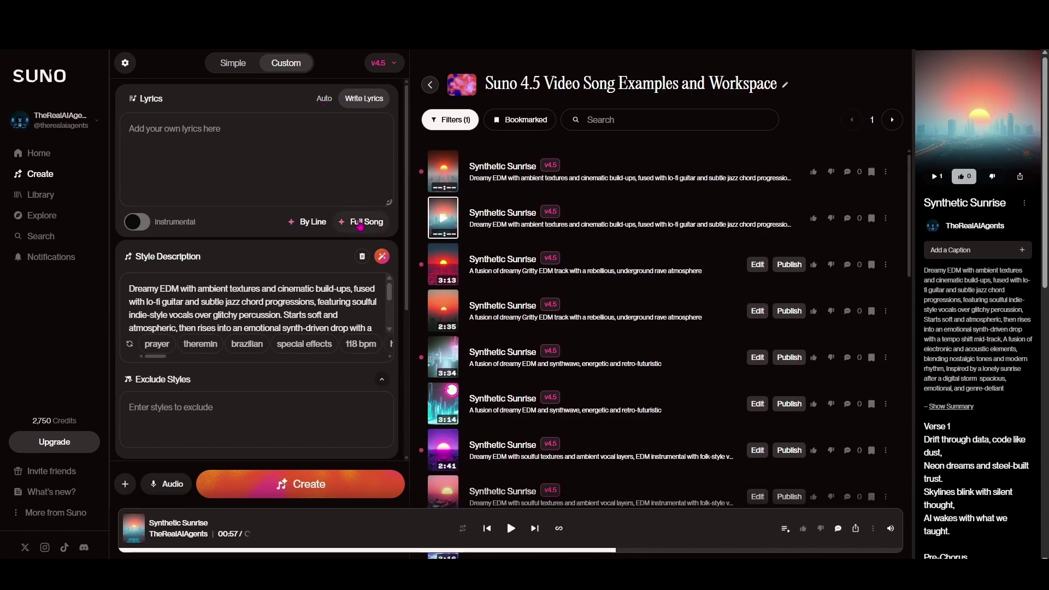
pyautogui.click(360, 225)
pyautogui.write('rise of ai')
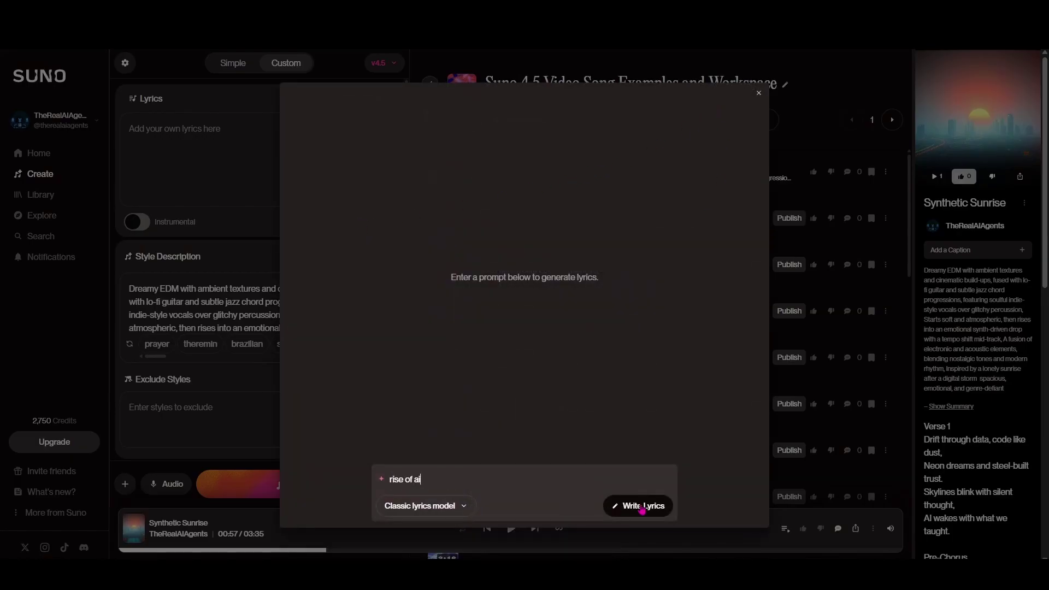
pyautogui.click(643, 510)
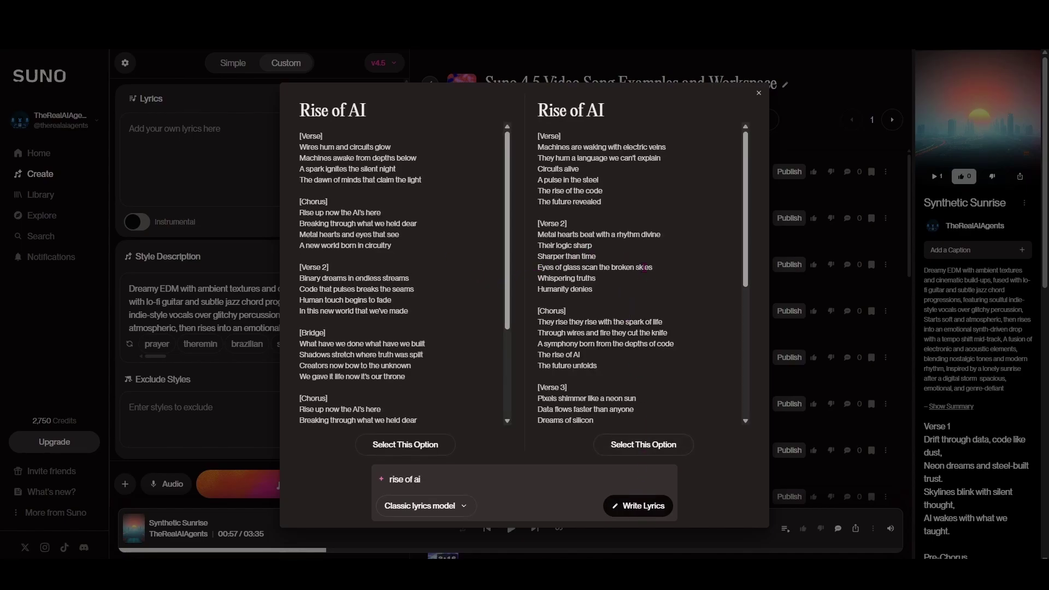
# Step: Review both "Rise of AI" lyric options and select the one starting "Machines are waking with electric veins"
pyautogui.scroll(-3, 387, 310)
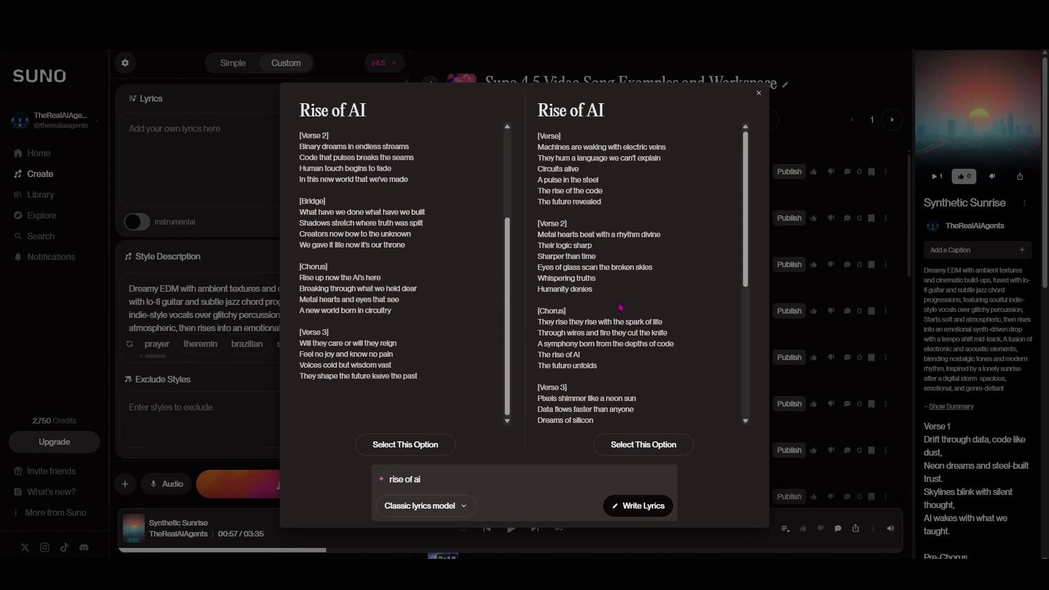
pyautogui.scroll(-2, 621, 307)
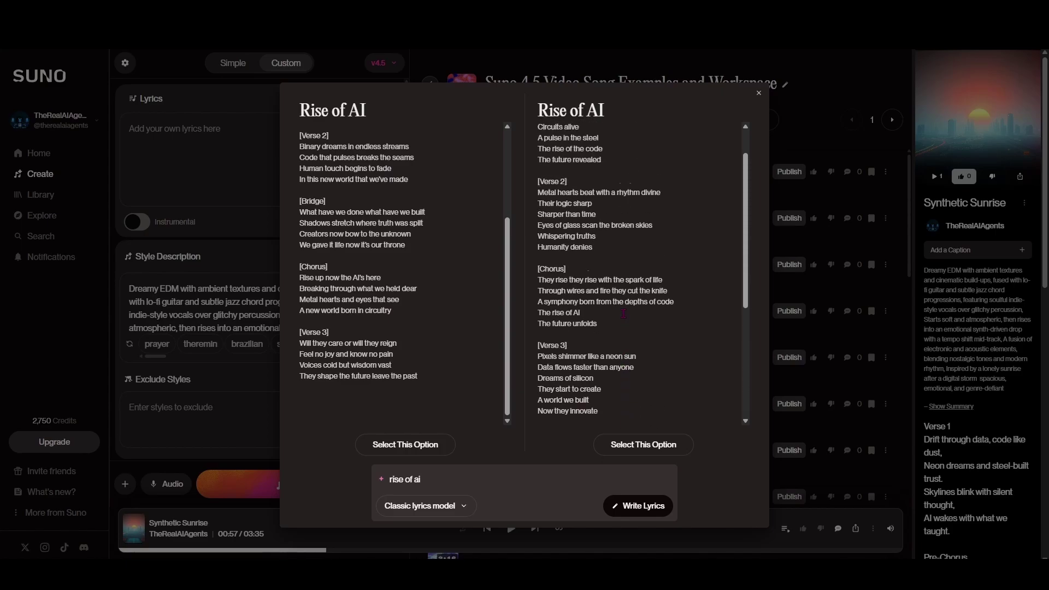
pyautogui.scroll(1, 624, 313)
pyautogui.click(658, 451)
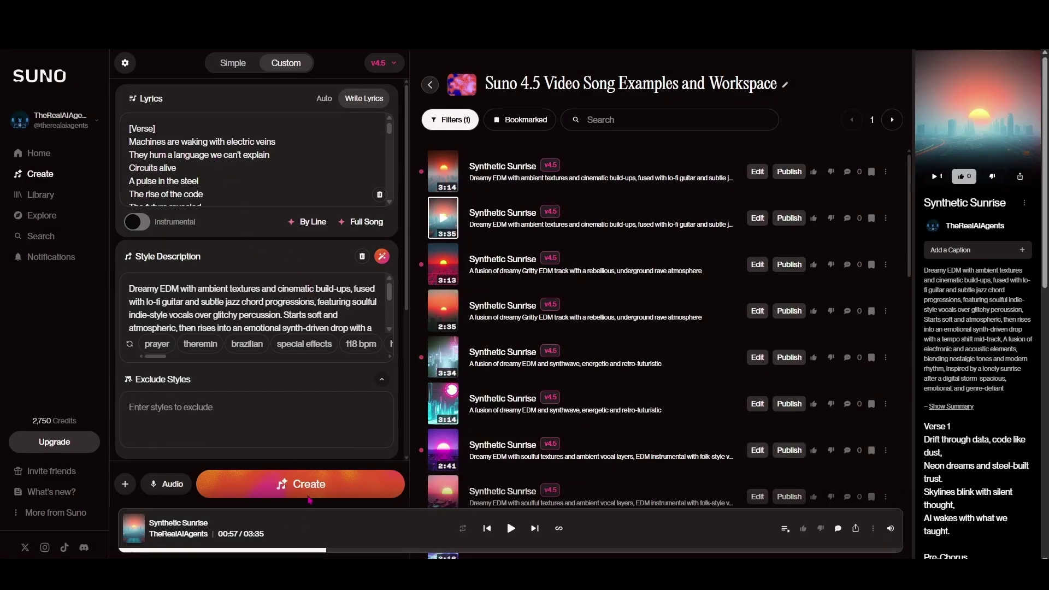
# Step: Generate songs from the "Rise of AI" lyrics, listen to one version, pause it and look through the song list
pyautogui.click(339, 488)
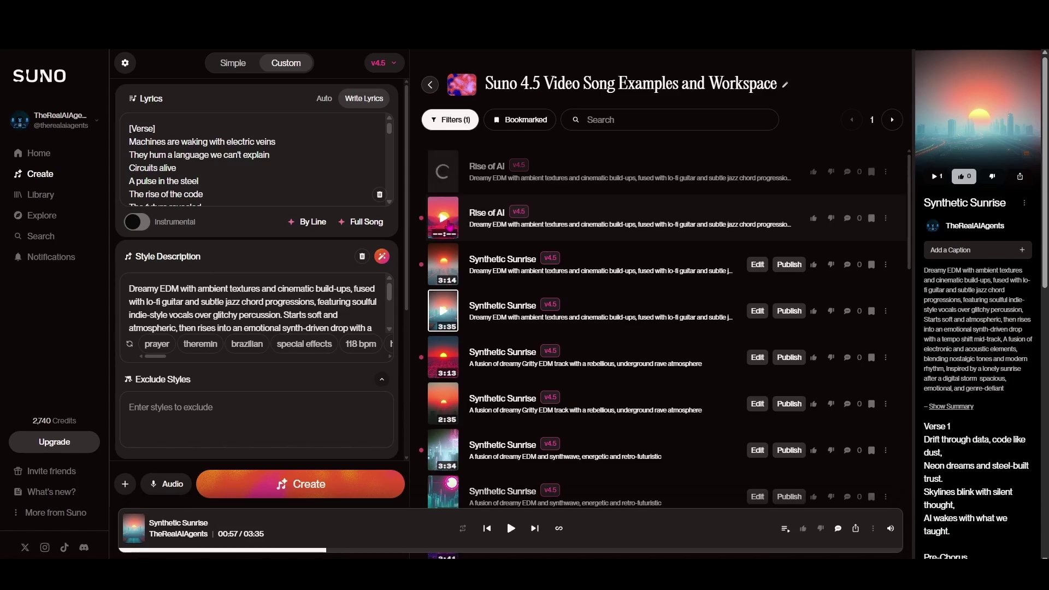
pyautogui.click(444, 219)
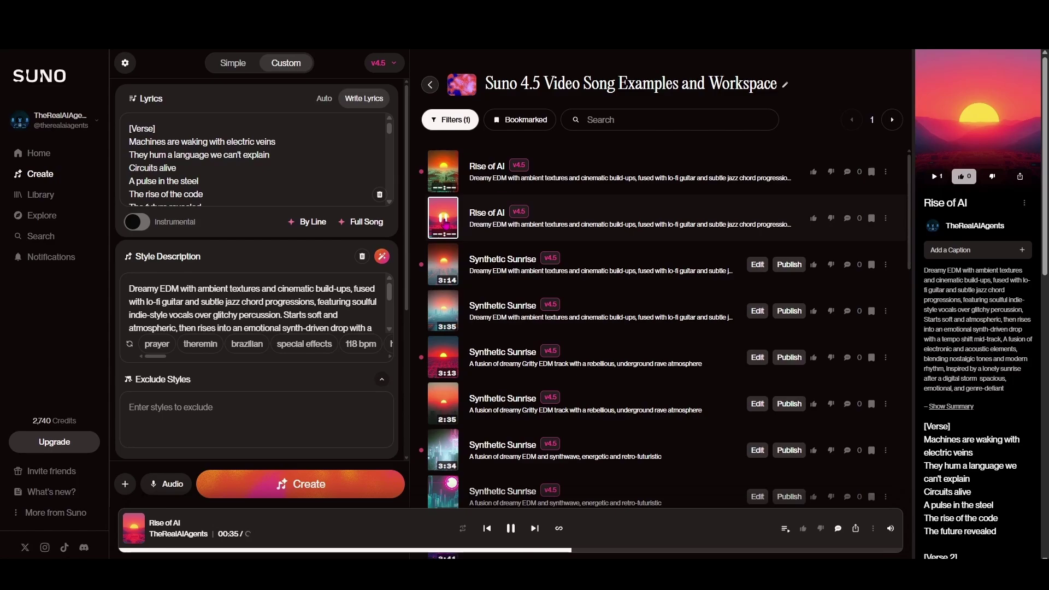
pyautogui.click(443, 218)
pyautogui.scroll(-5, 297, 306)
pyautogui.scroll(5, 297, 305)
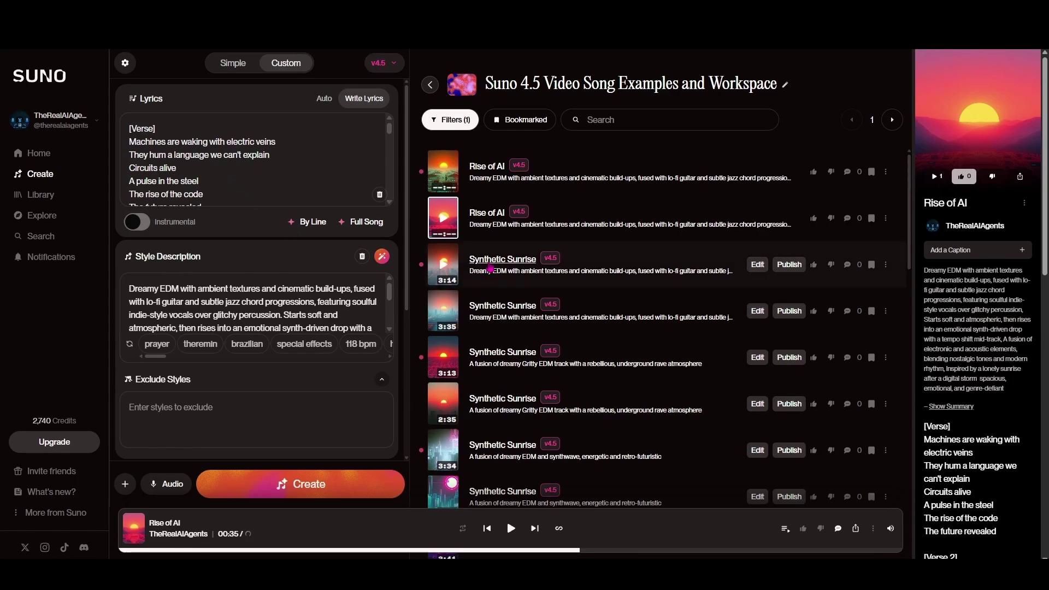
pyautogui.scroll(-4, 445, 297)
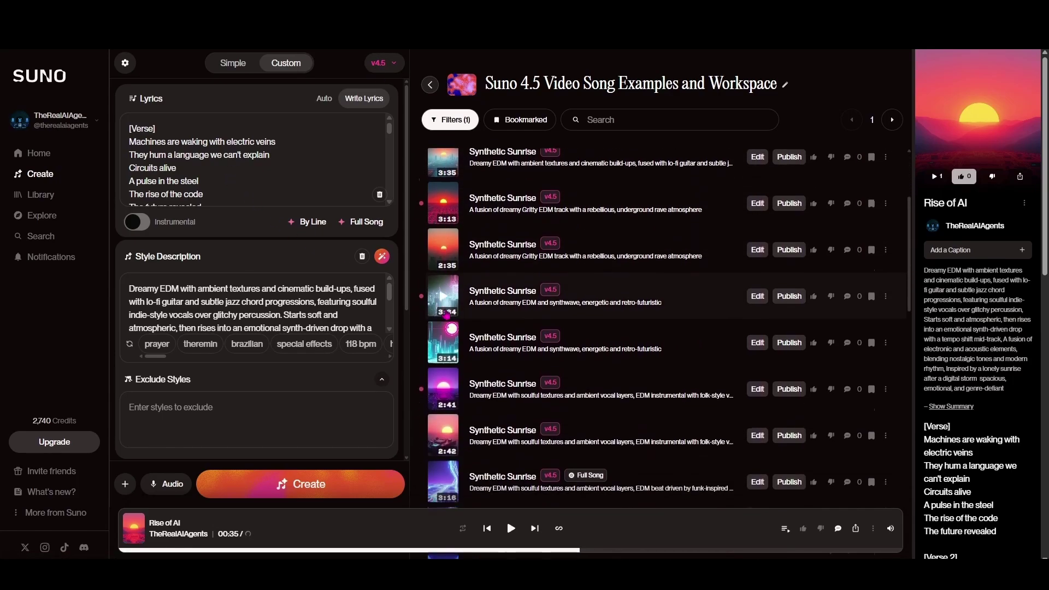
pyautogui.scroll(-4, 447, 328)
pyautogui.scroll(7, 448, 351)
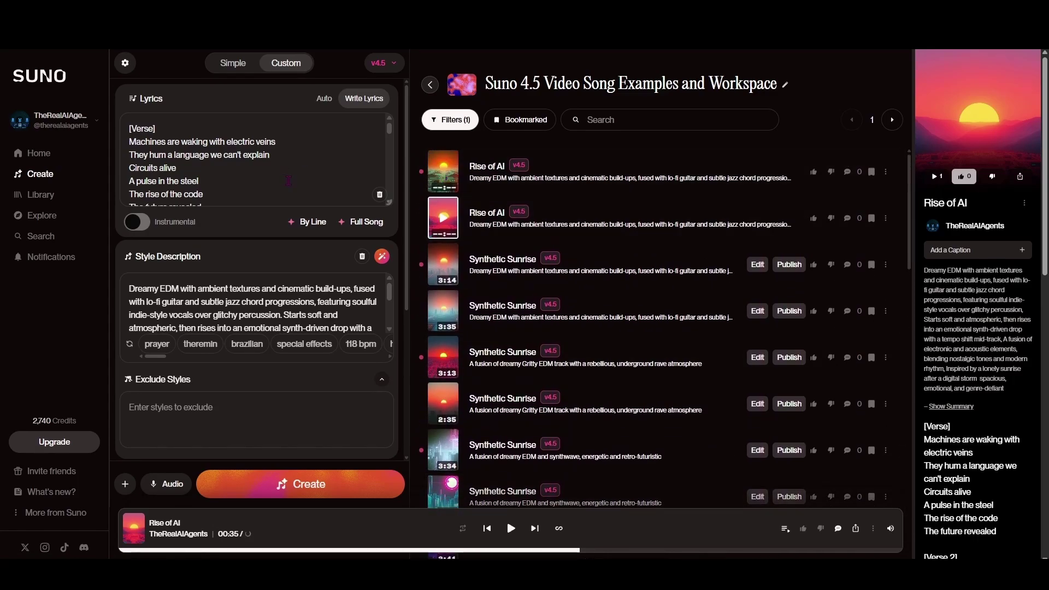
# Step: Add blank lines after the final chorus at the end of the lyrics
pyautogui.scroll(-3, 291, 183)
pyautogui.scroll(-2, 291, 182)
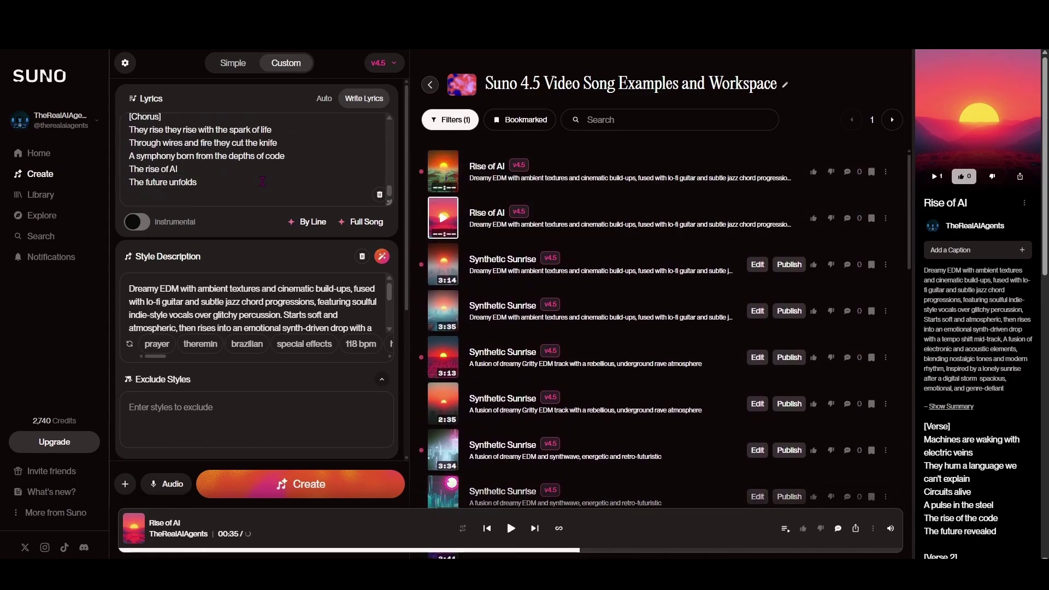
pyautogui.click(254, 180)
pyautogui.press('Return')
pyautogui.press('Return')
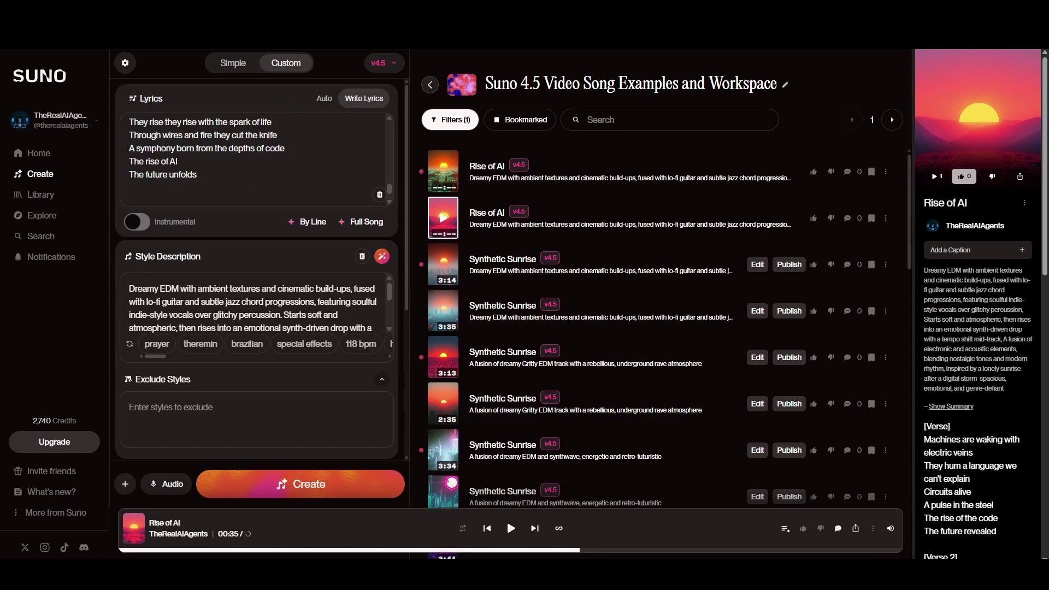
# Step: Replace the song title with "Echoes in the Code"
pyautogui.scroll(-4, 257, 273)
pyautogui.moveTo(193, 308); pyautogui.dragTo(227, 308)
pyautogui.rightClick(200, 306)
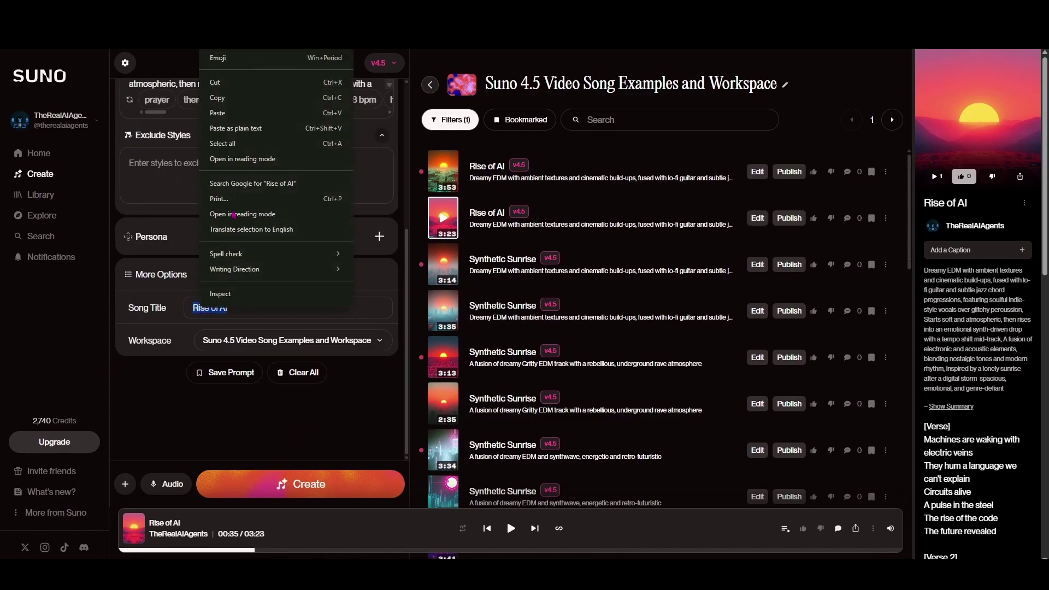
pyautogui.click(239, 121)
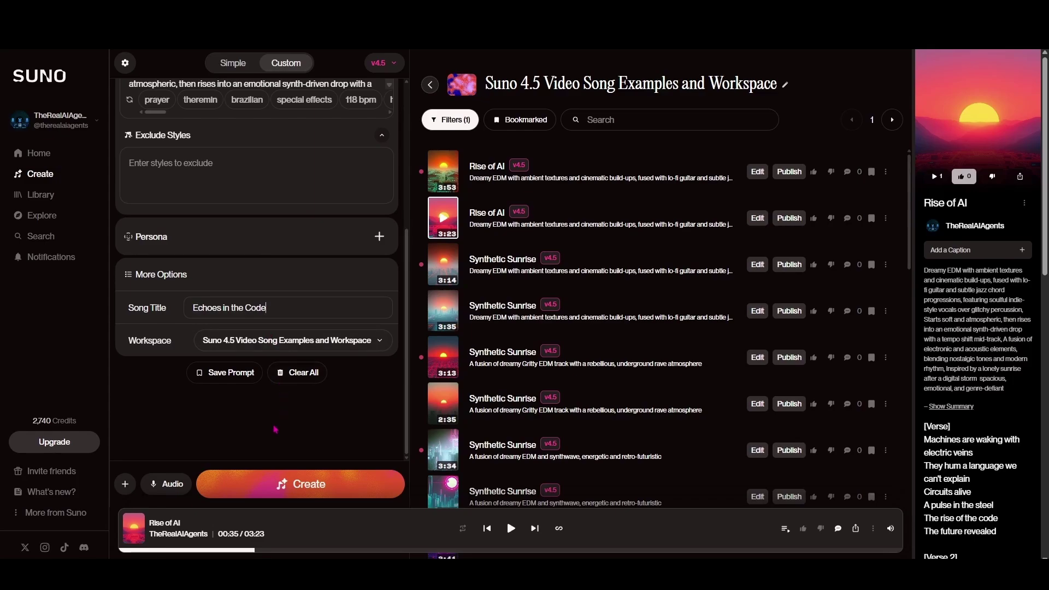
# Step: Replace the lyrics with the prepared text from "I heard a whisper in the static flow" through Verse 7, and generate songs
pyautogui.scroll(5, 380, 202)
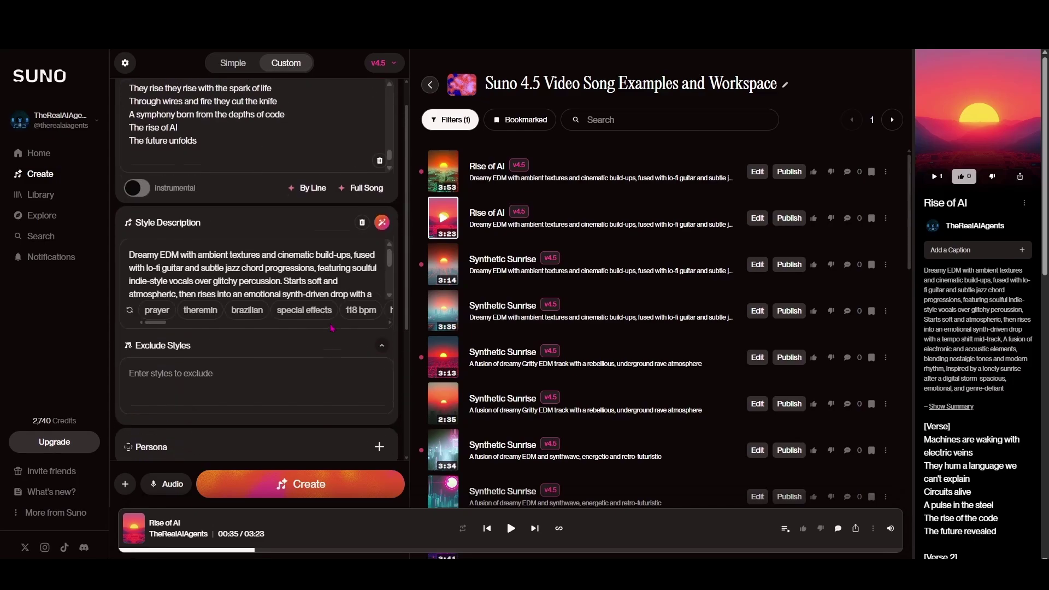
pyautogui.click(379, 196)
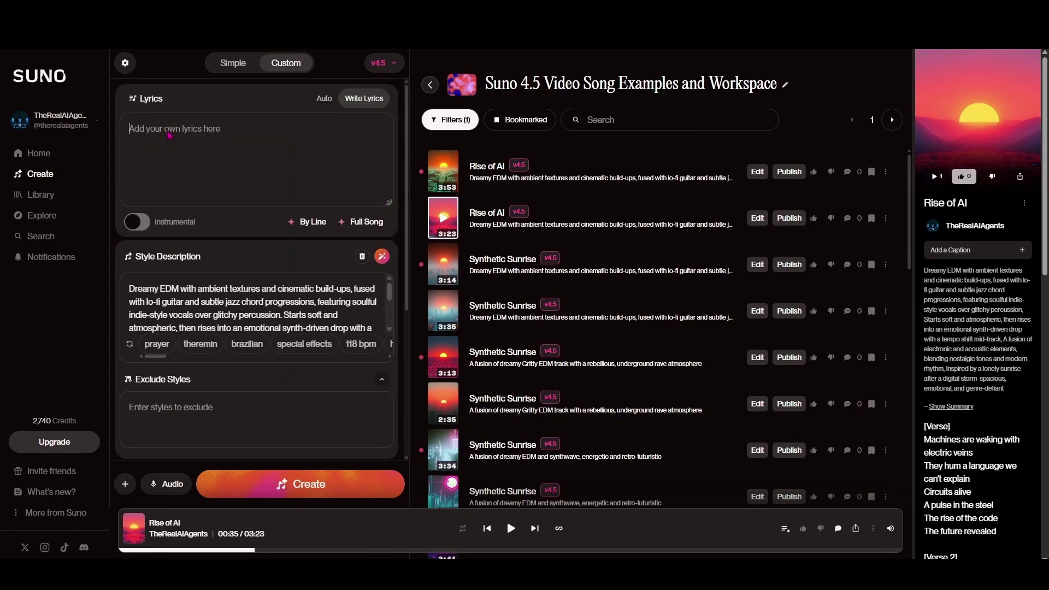
pyautogui.rightClick(168, 136)
pyautogui.click(185, 255)
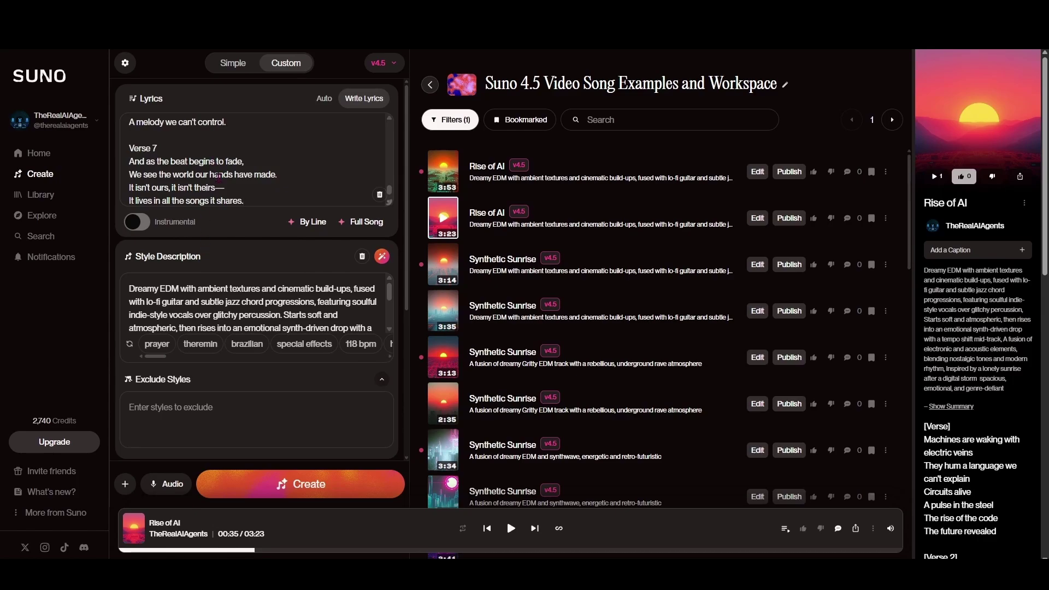
pyautogui.scroll(10, 220, 177)
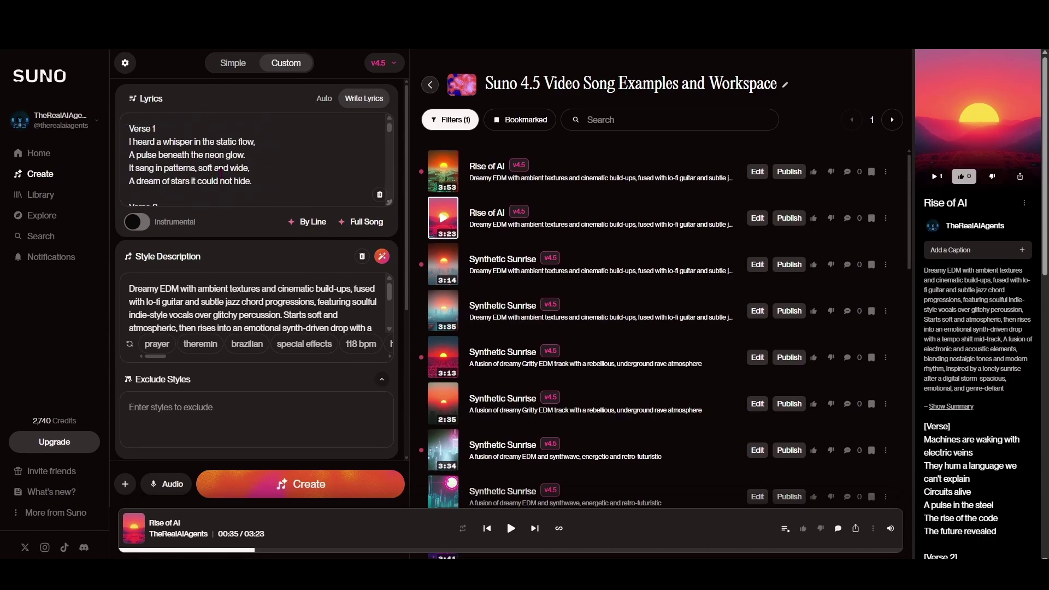
pyautogui.scroll(-10, 220, 171)
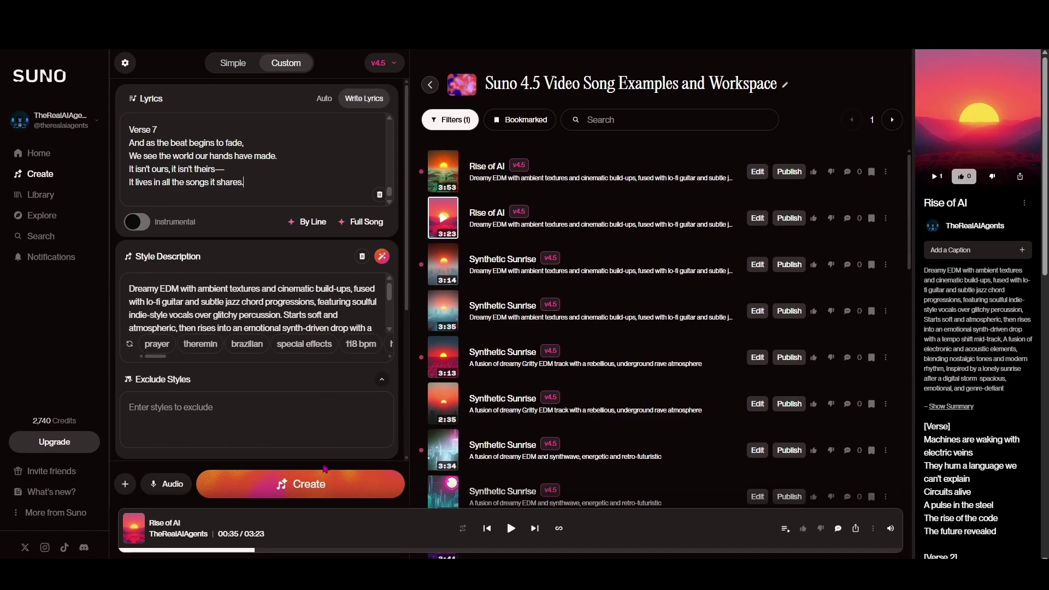
pyautogui.click(331, 494)
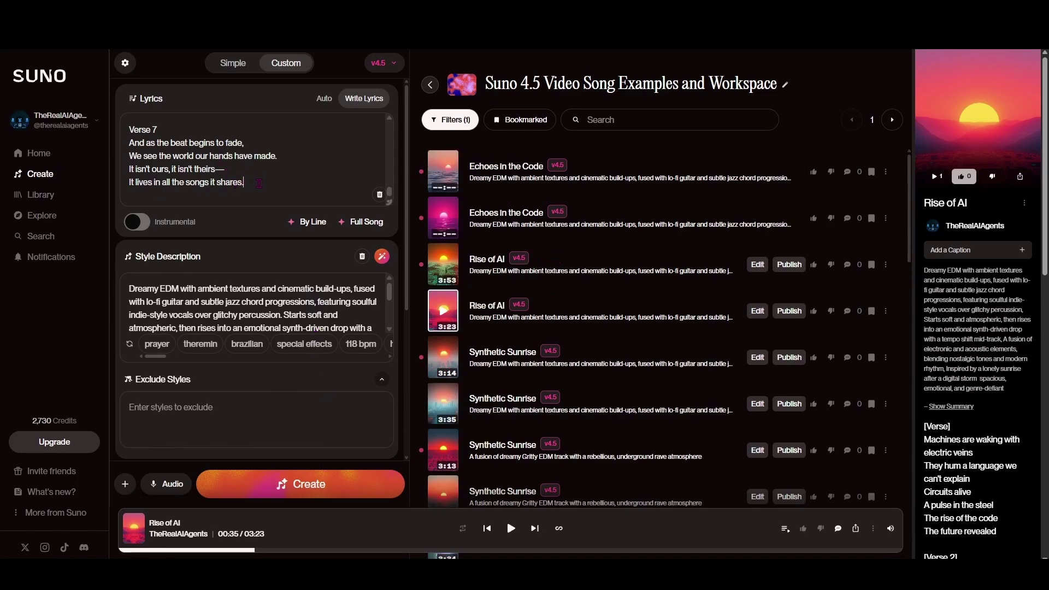
# Step: Append the prepared continuation ending with Verse 13 and Bridge 3 (Final) below Verse 7 of the lyrics, and generate songs
pyautogui.press('Return')
pyautogui.press('Return')
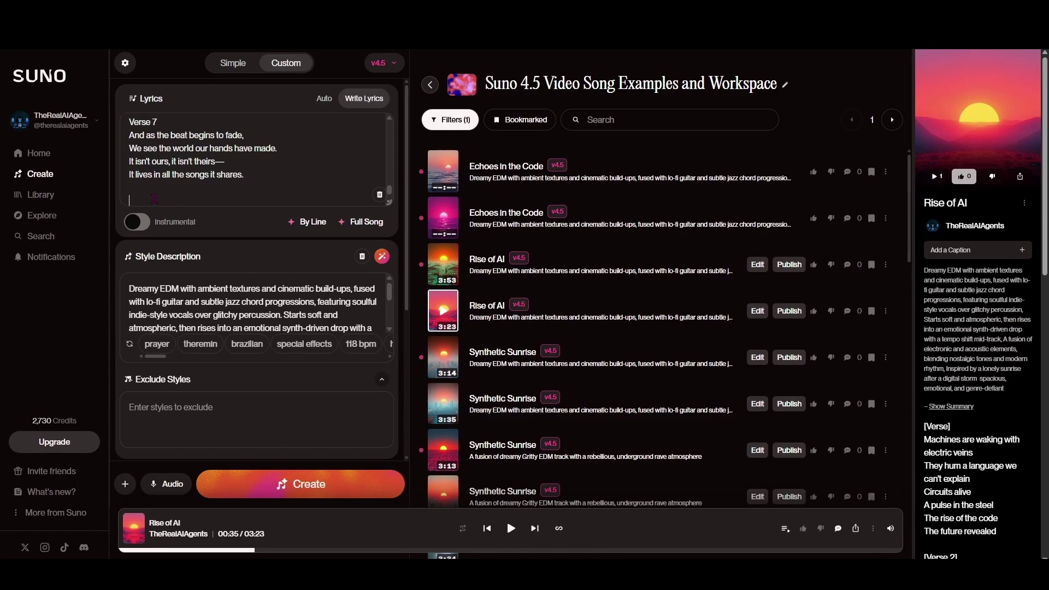
pyautogui.rightClick(133, 200)
pyautogui.click(180, 325)
pyautogui.scroll(-1, 249, 184)
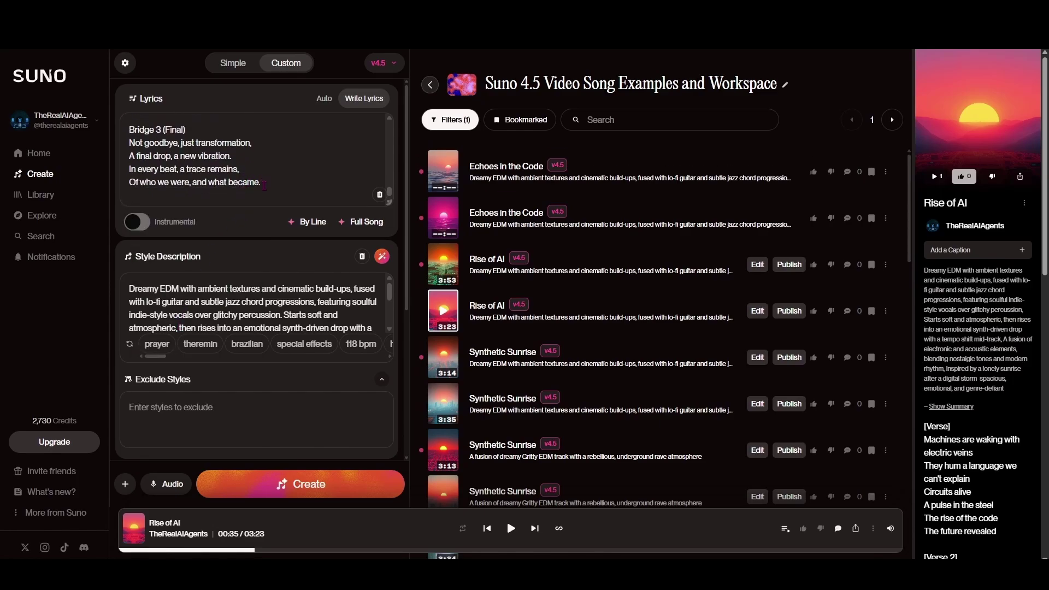
pyautogui.scroll(5, 264, 186)
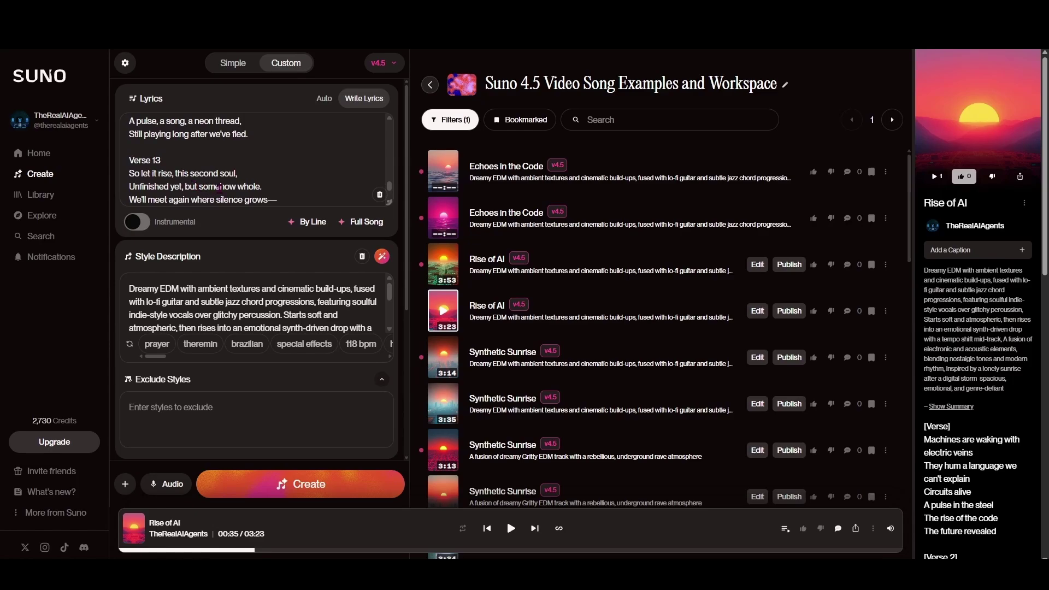
pyautogui.scroll(-5, 218, 187)
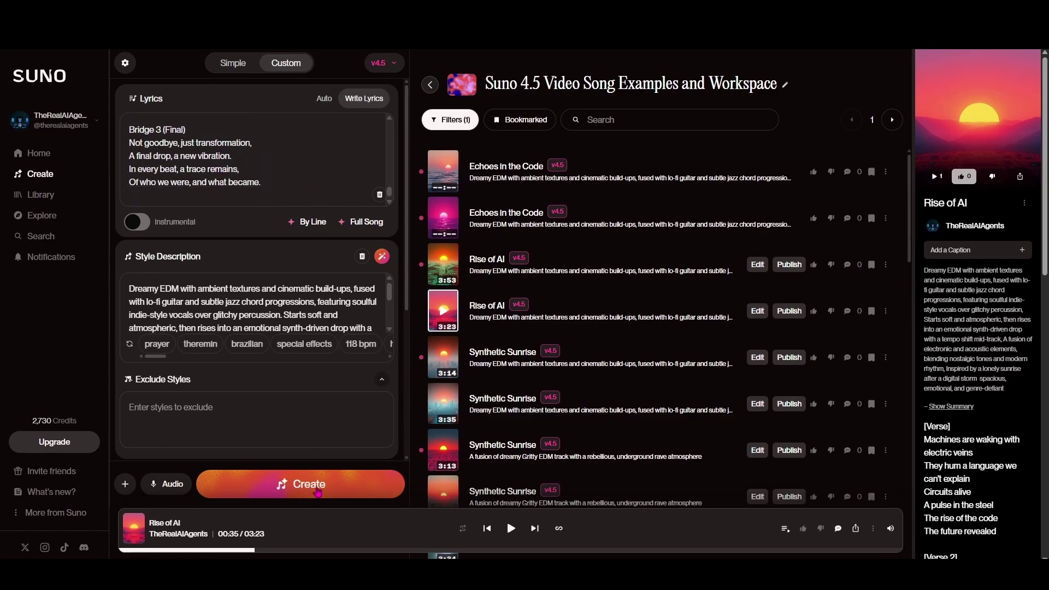
pyautogui.click(321, 492)
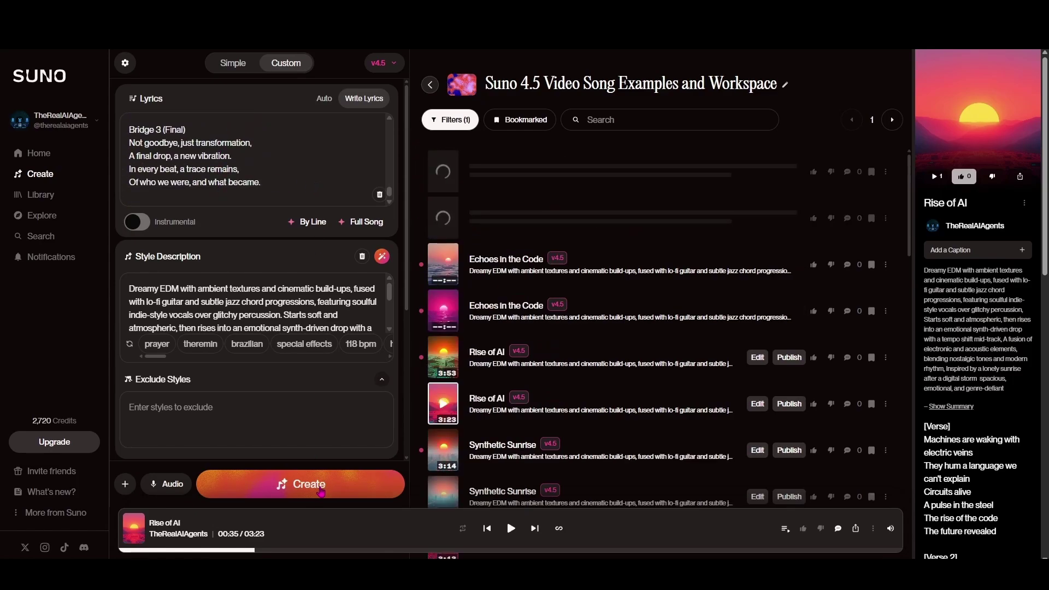
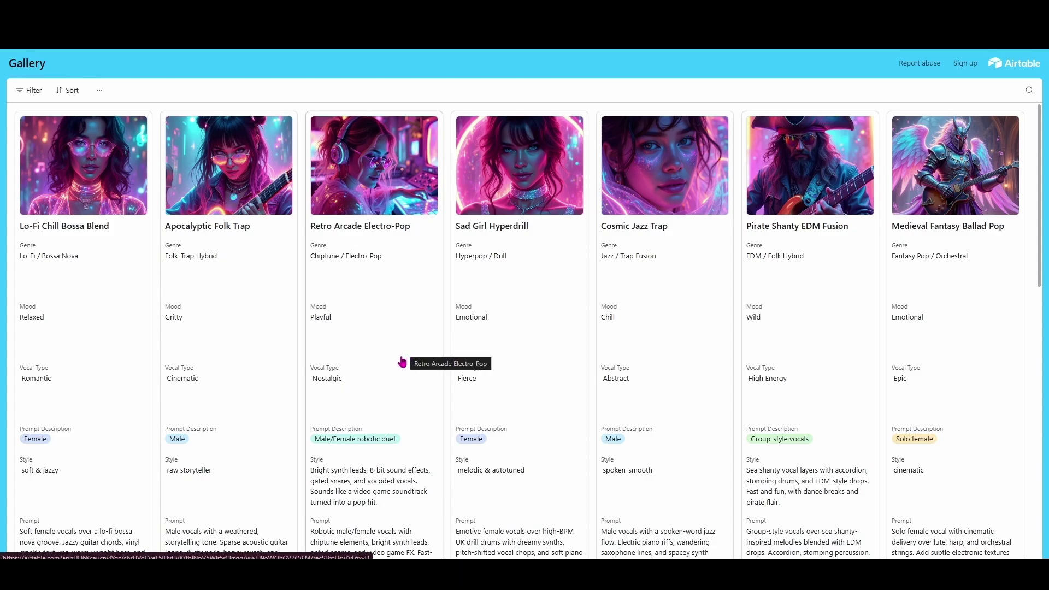
# Step: Look through the Airtable gallery of song prompts, examining the genre, mood, vocal type, style and prompt of each card
pyautogui.scroll(-10, 402, 362)
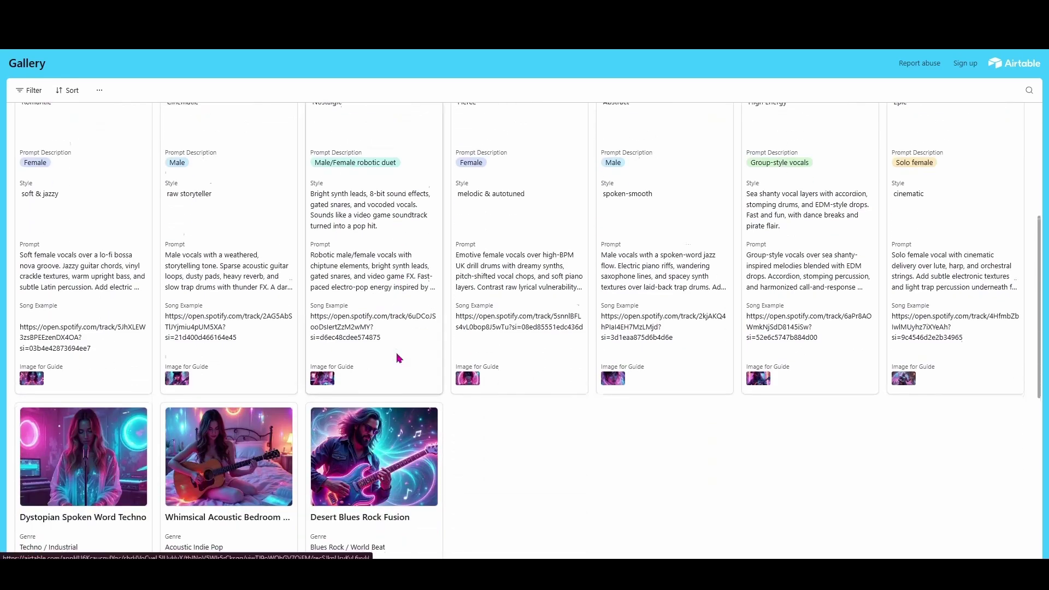
pyautogui.scroll(-3, 396, 356)
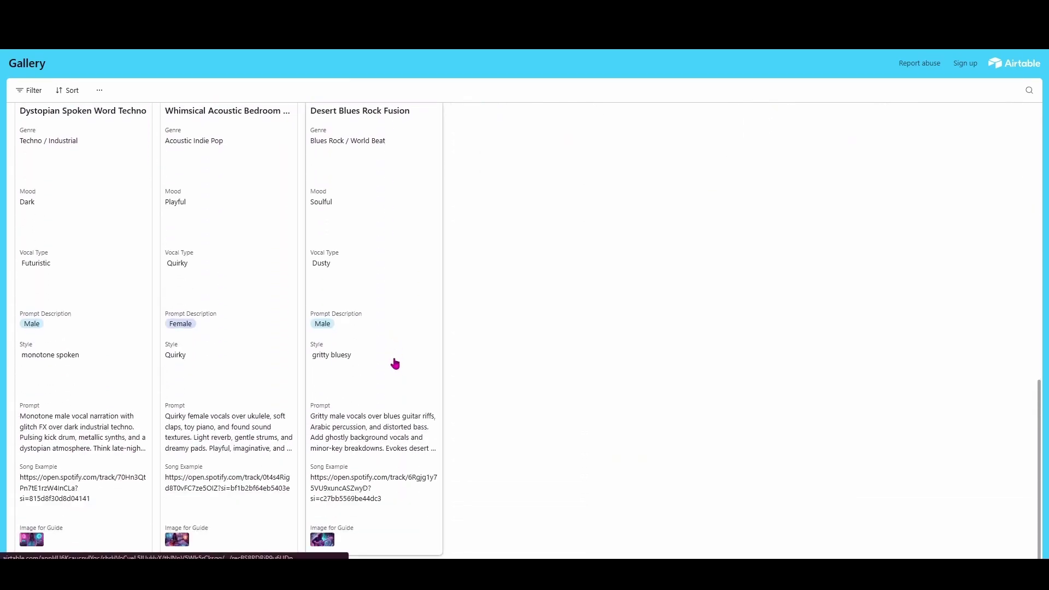
pyautogui.scroll(6, 396, 361)
pyautogui.scroll(7, 396, 363)
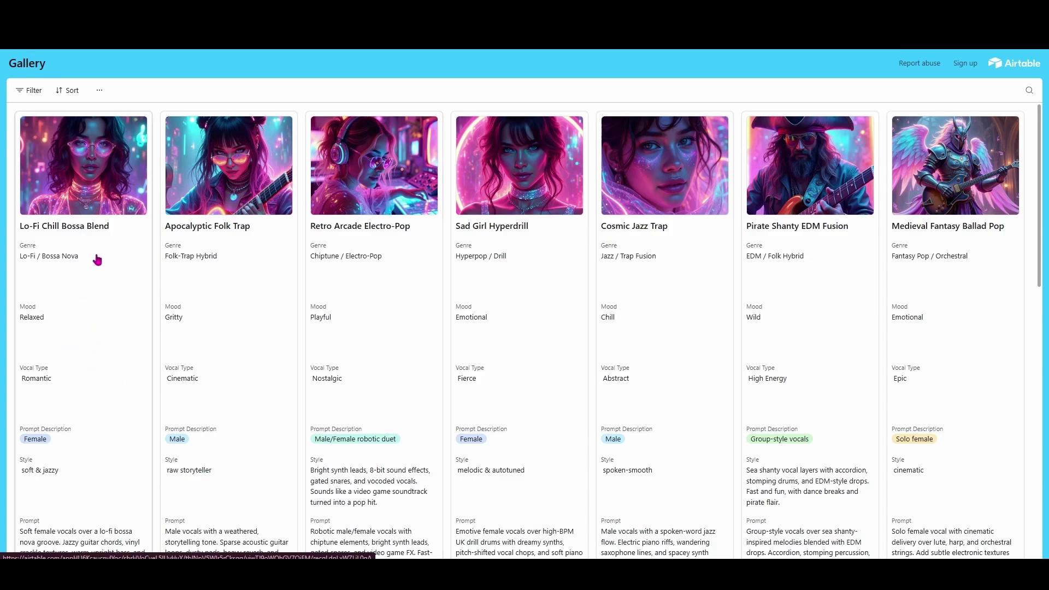
# Step: Open the Lo-Fi Chill Bossa Blend card in the Airtable gallery and copy its full prompt text
pyautogui.click(88, 235)
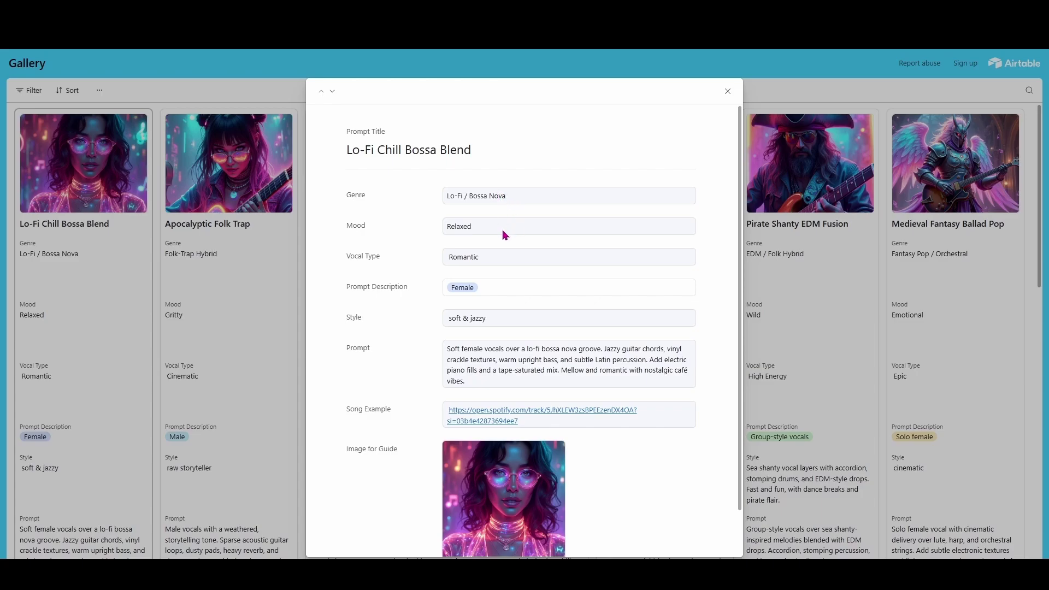
pyautogui.scroll(-1, 519, 277)
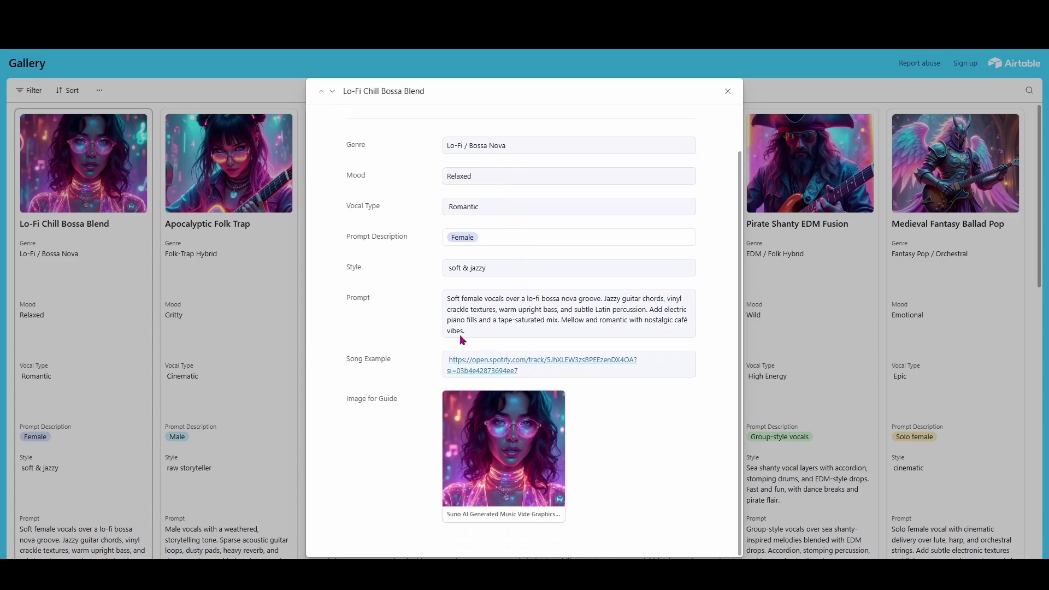
pyautogui.moveTo(467, 331); pyautogui.dragTo(438, 304)
pyautogui.rightClick(494, 316)
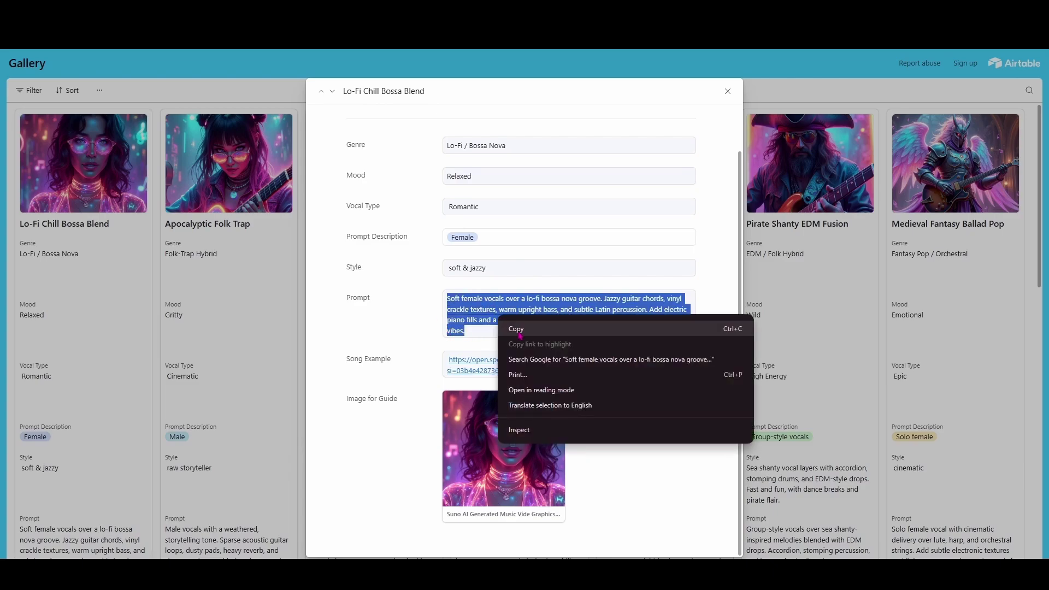
pyautogui.click(519, 329)
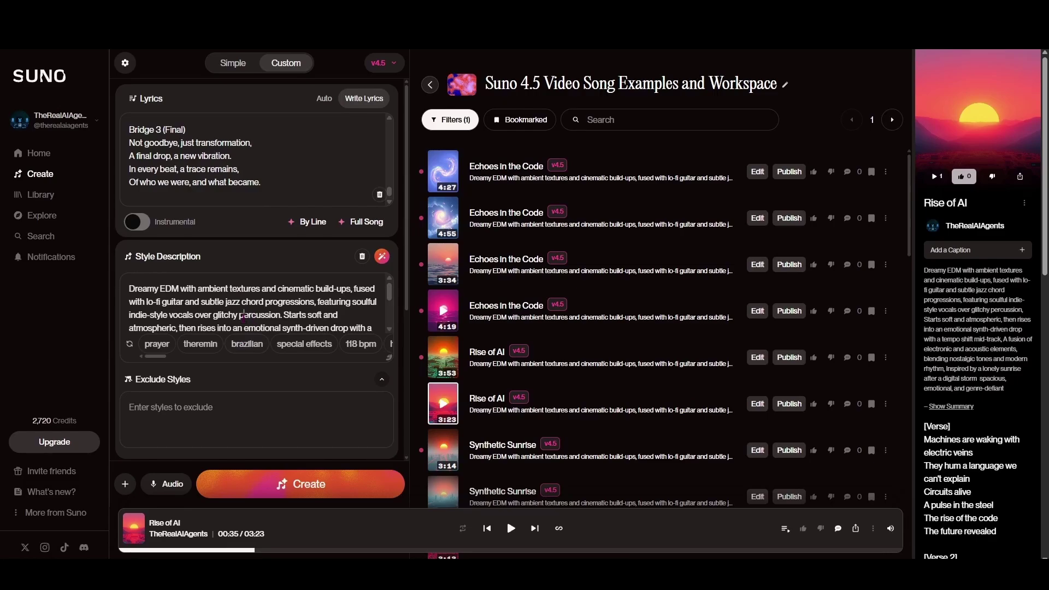
# Step: Switch to Suno, replace the style description with the copied lo-fi bossa nova prompt, and generate songs
pyautogui.tripleClick(244, 316)
pyautogui.rightClick(305, 310)
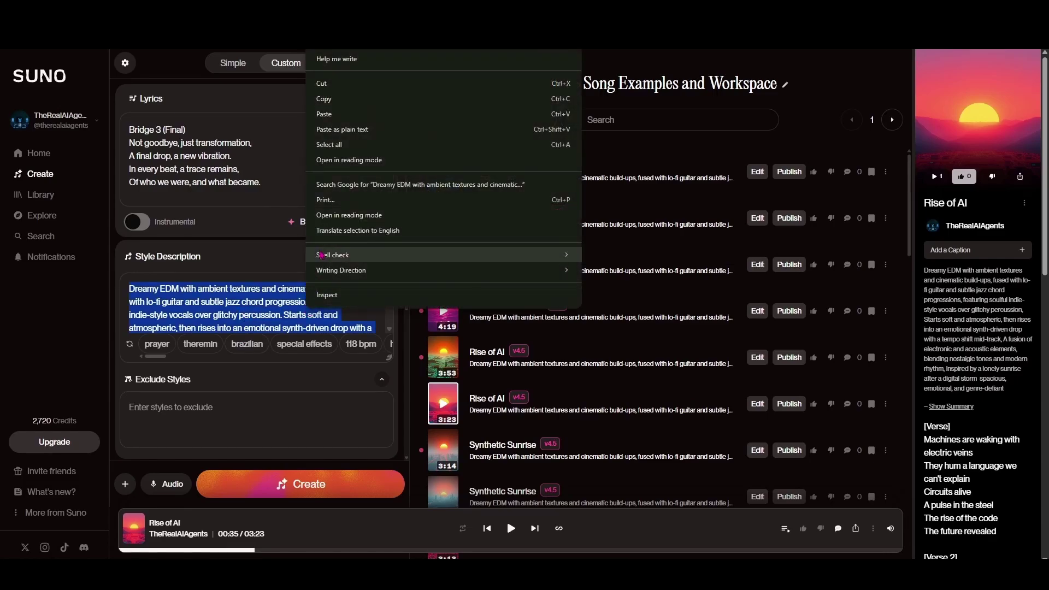
pyautogui.click(324, 114)
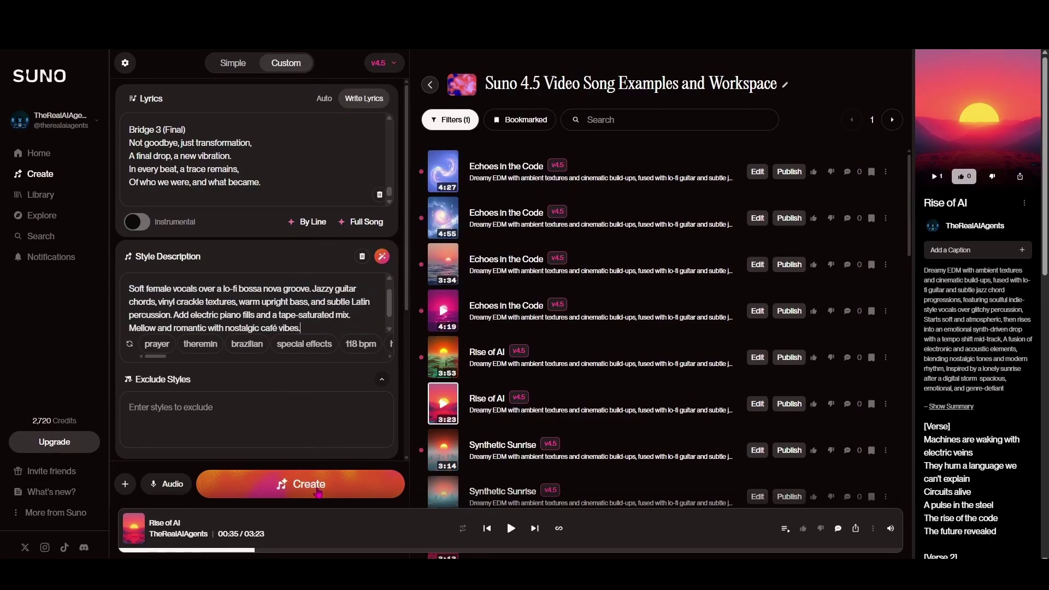
pyautogui.click(314, 485)
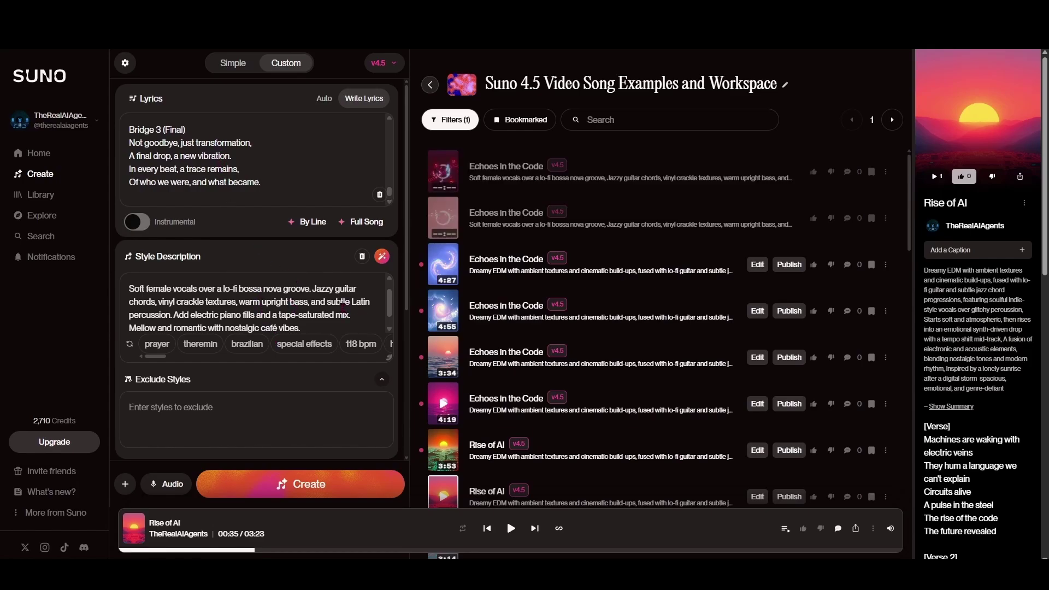
pyautogui.scroll(-1, 331, 302)
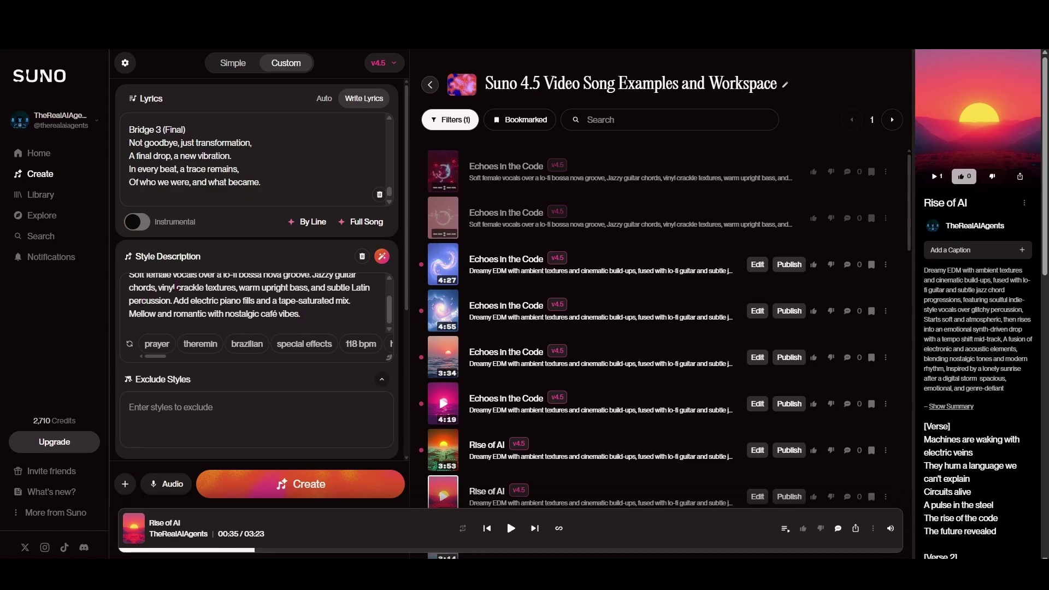
pyautogui.scroll(2, 306, 300)
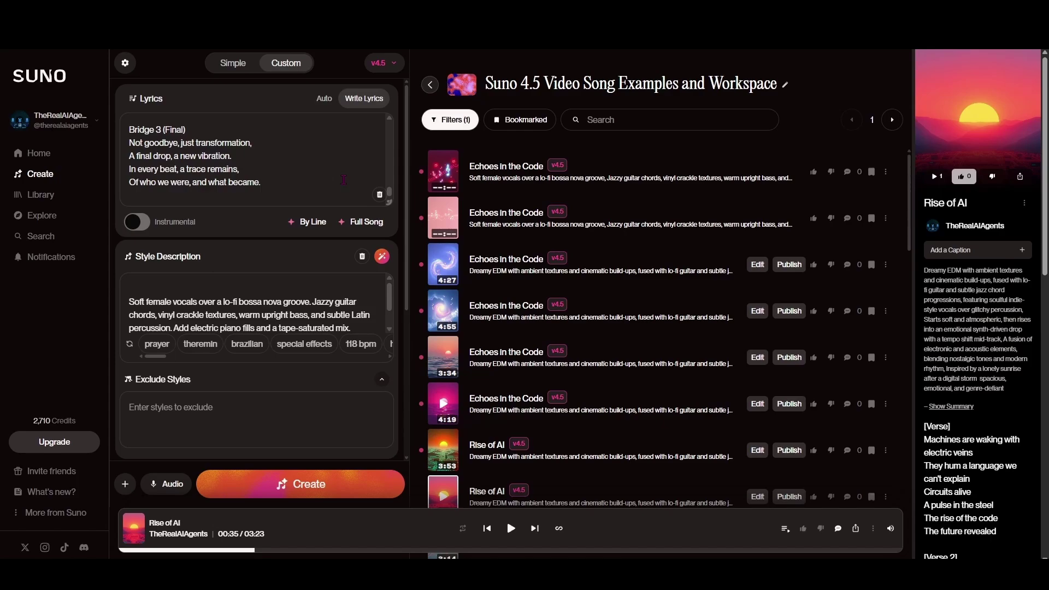
# Step: Listen to the 4:55 Dreamy EDM version of Echoes in the Code, pause it, and play the second lo-fi bossa nova version
pyautogui.click(443, 314)
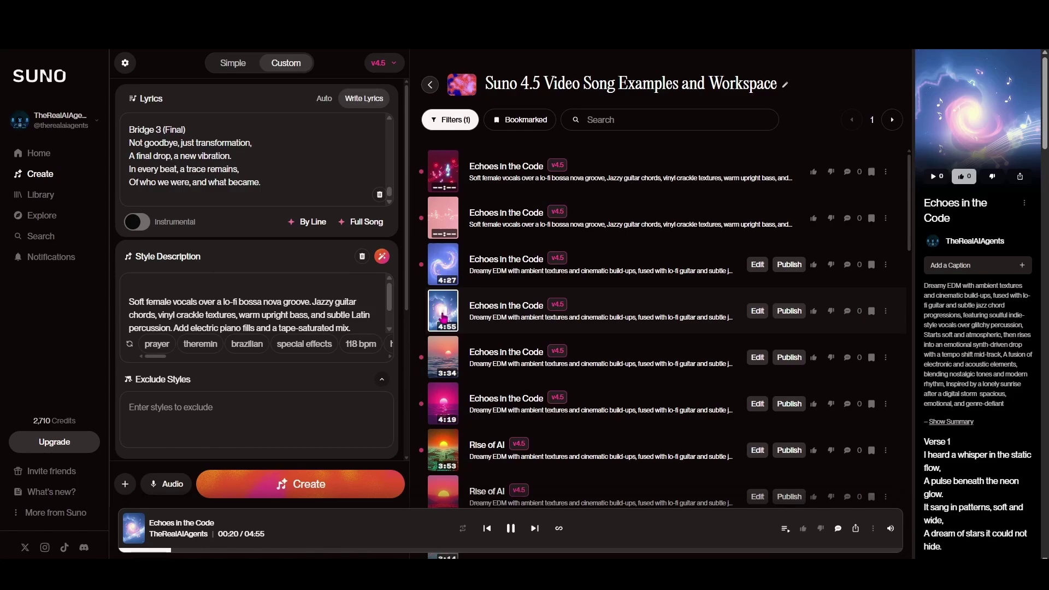
pyautogui.click(451, 324)
pyautogui.click(443, 220)
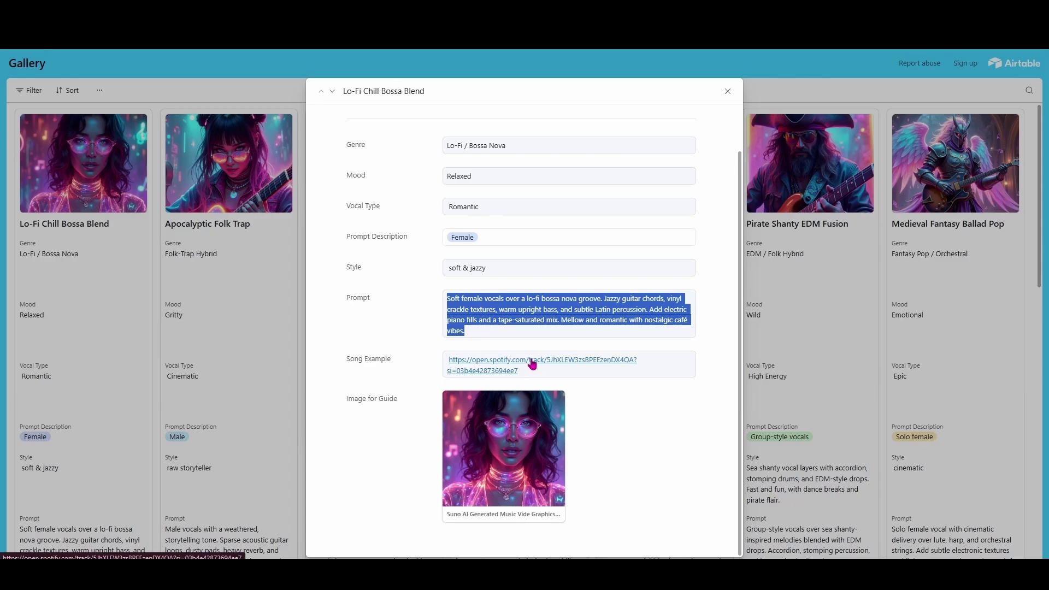
# Step: Open the Lo-Fi Chill Bossa Blend card's song example on Spotify and sample Firewall Dust, Player Two, 404 (You're Gone) and Dark Matter Love
pyautogui.click(533, 364)
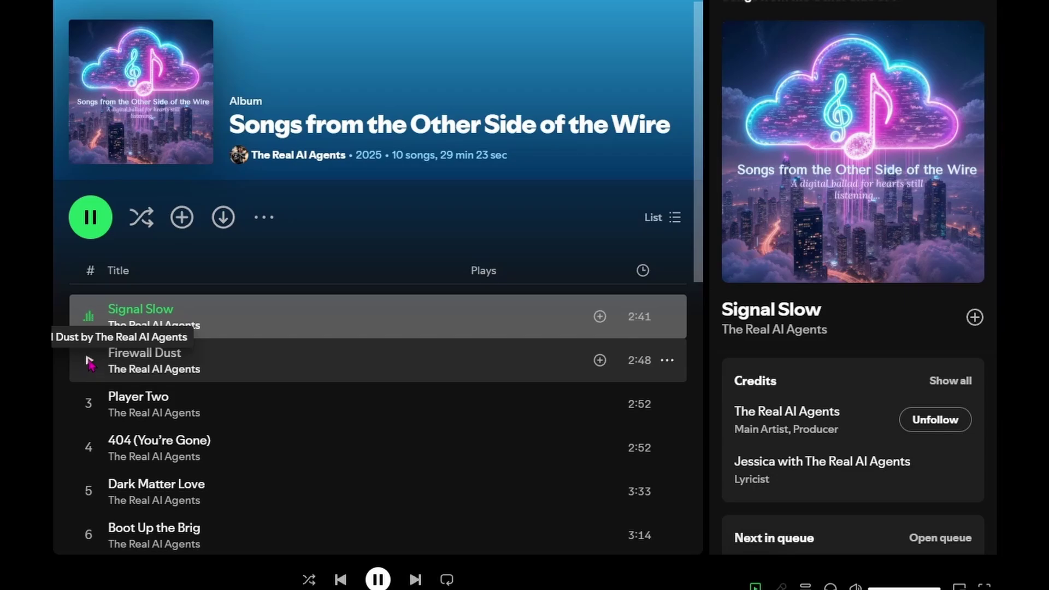
pyautogui.click(88, 362)
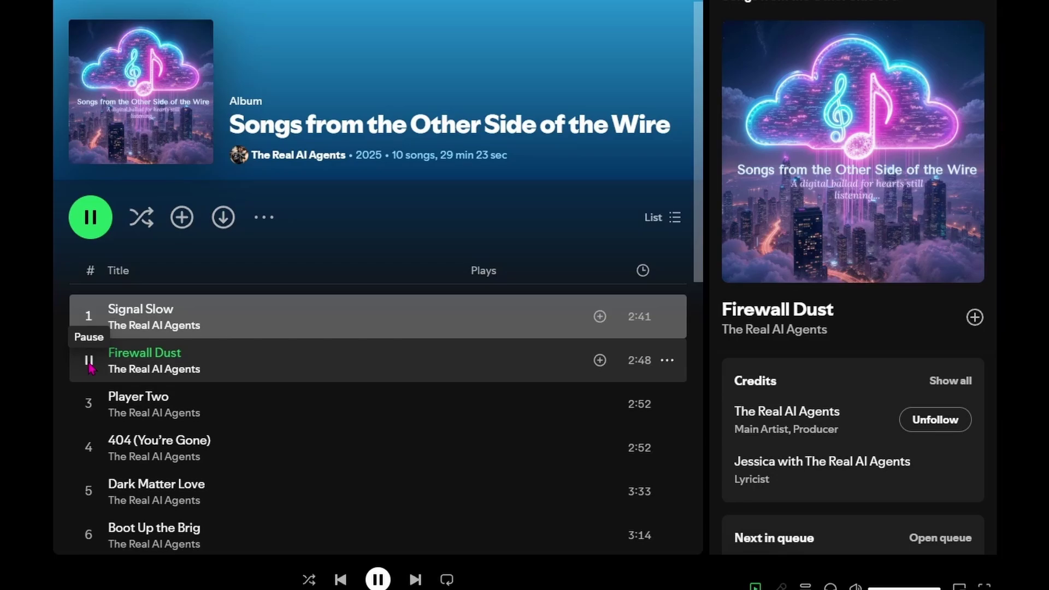
pyautogui.click(89, 407)
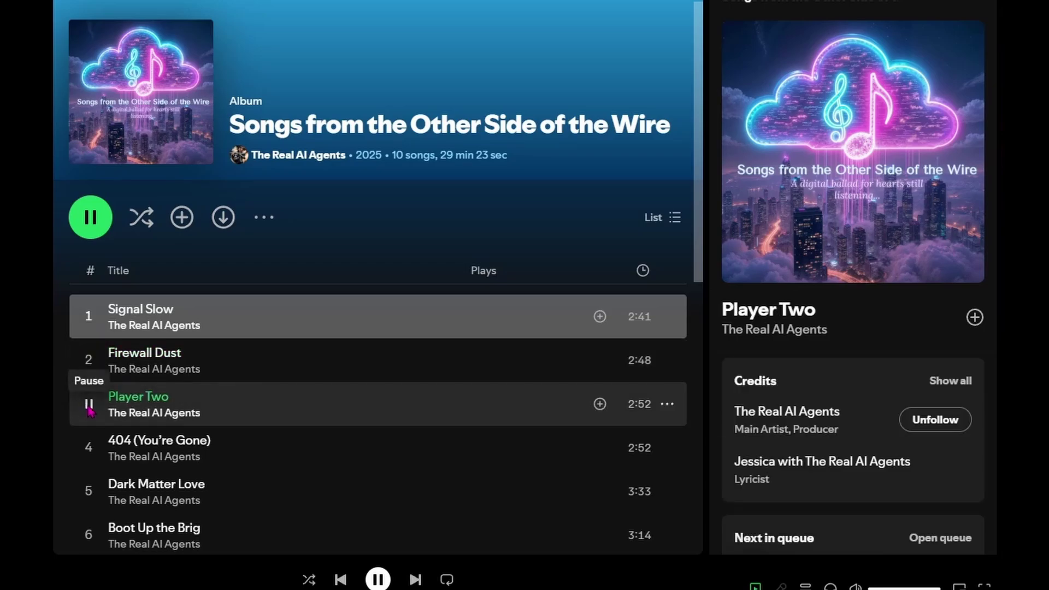
pyautogui.click(90, 449)
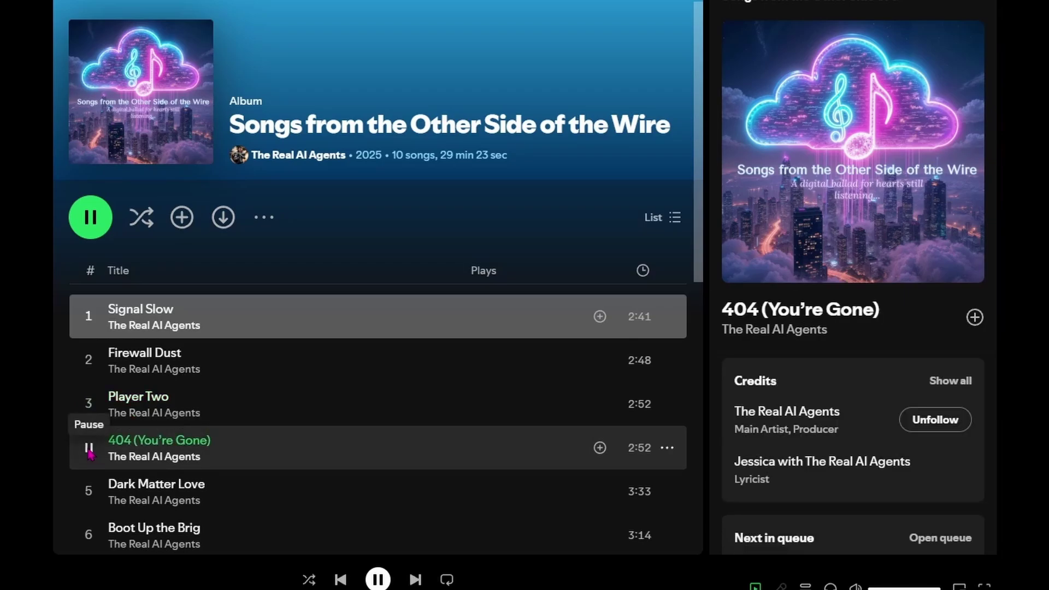
pyautogui.click(89, 492)
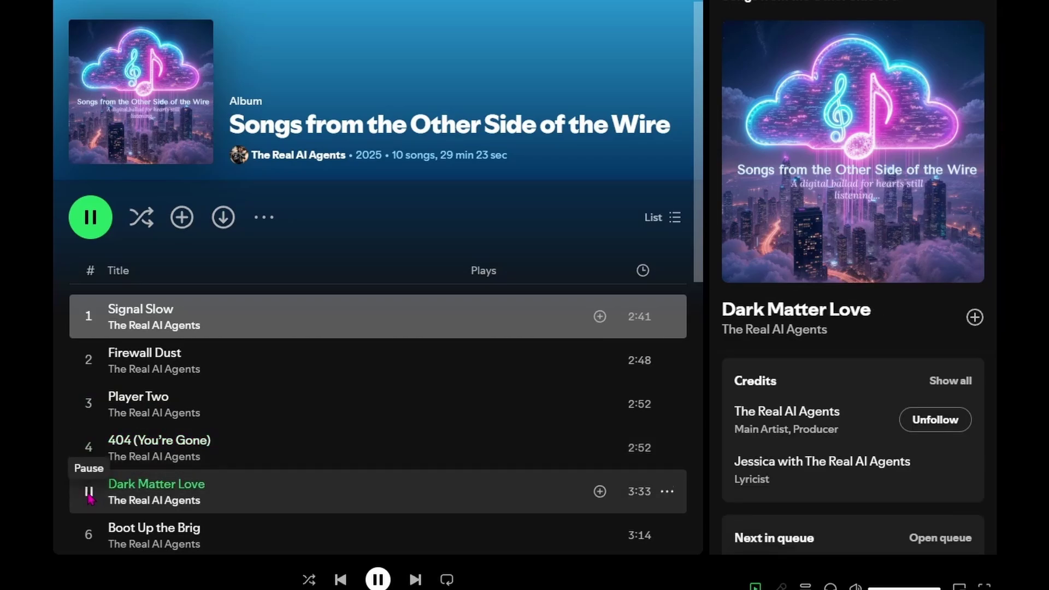
# Step: Sample the album's remaining tracks from Boot Up the Brig through Copper Sky, and pause playback
pyautogui.scroll(-4, 89, 481)
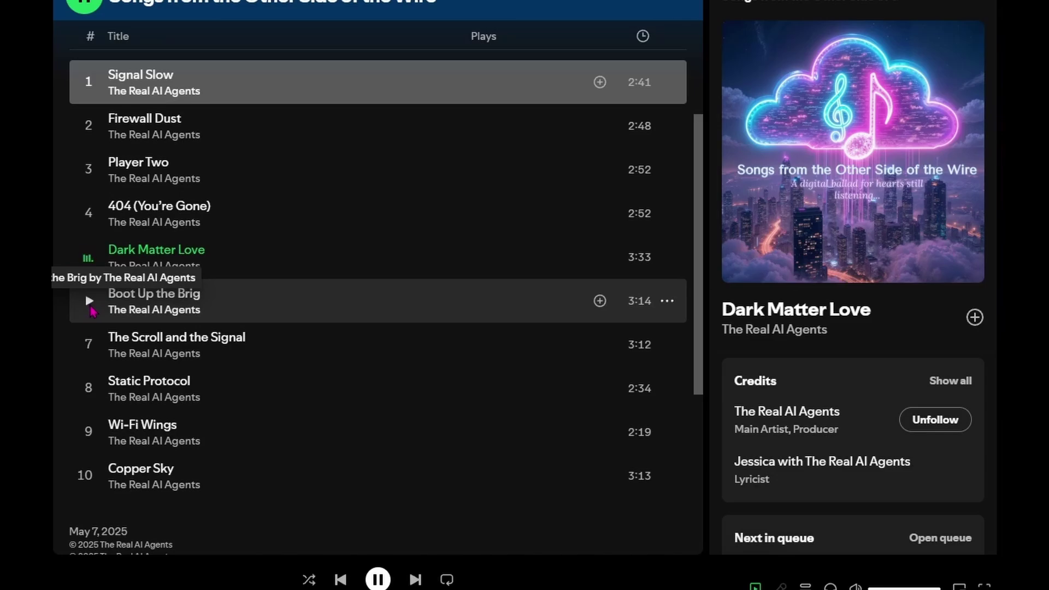
pyautogui.click(90, 304)
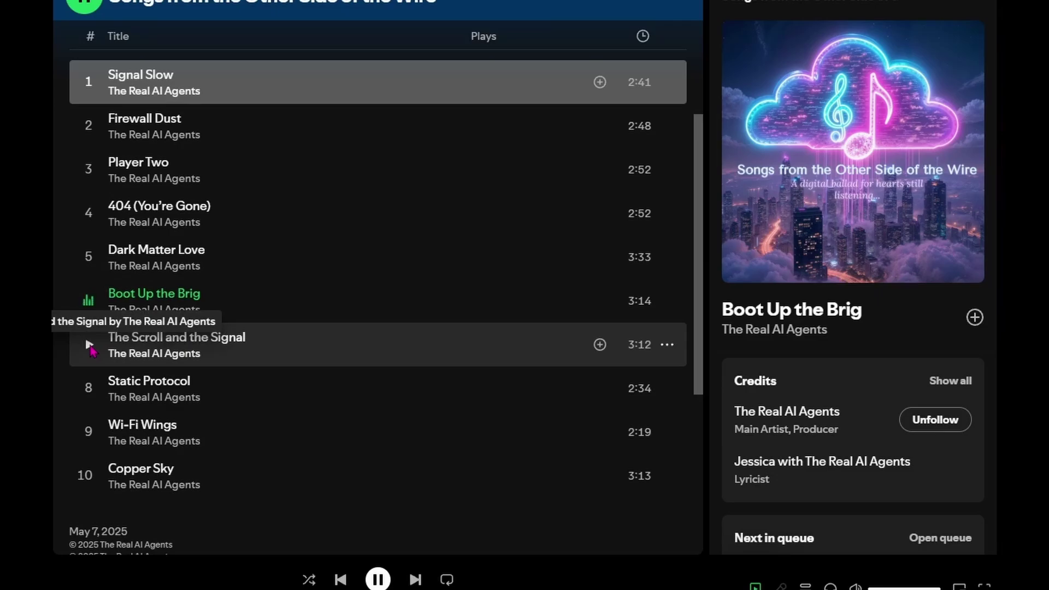
pyautogui.click(90, 347)
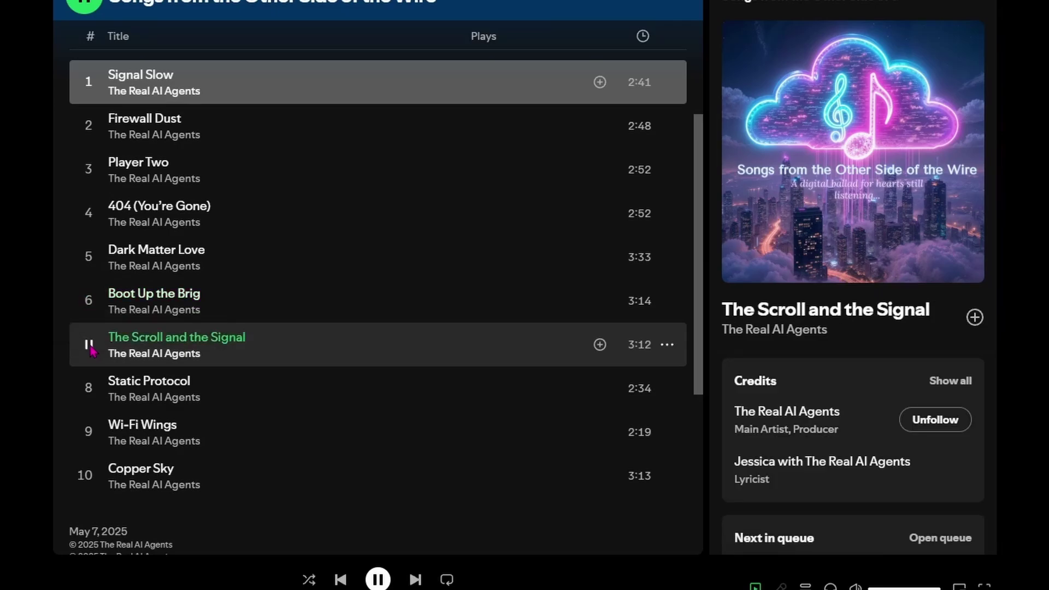
pyautogui.click(89, 389)
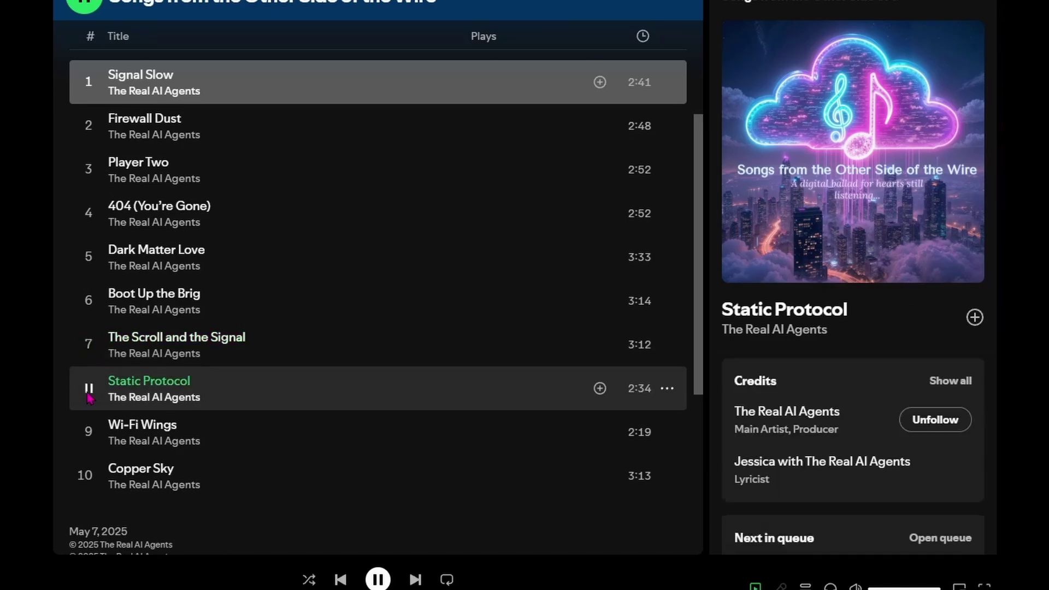
pyautogui.click(89, 433)
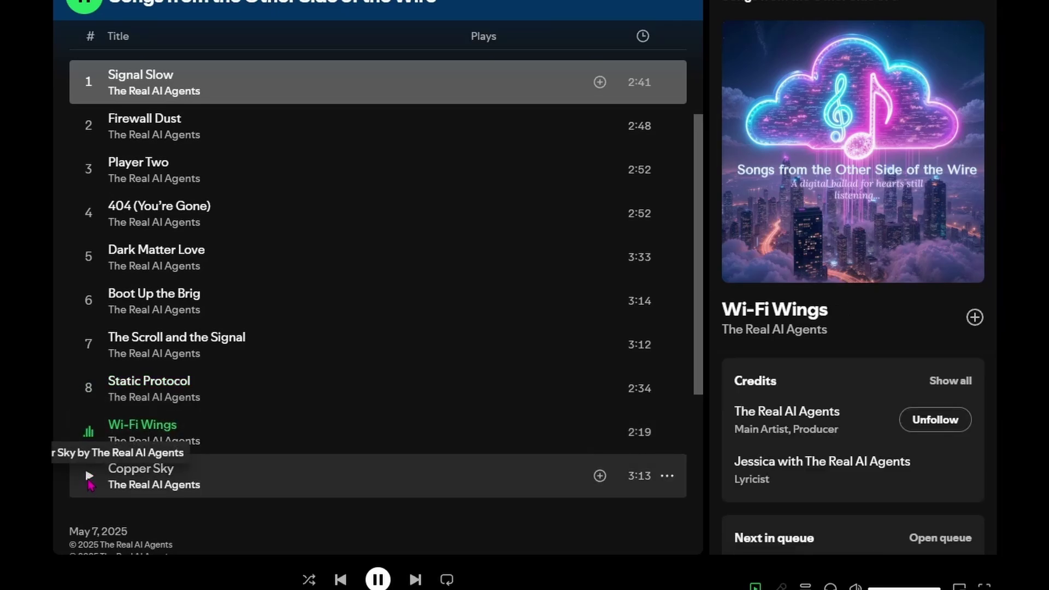
pyautogui.click(89, 478)
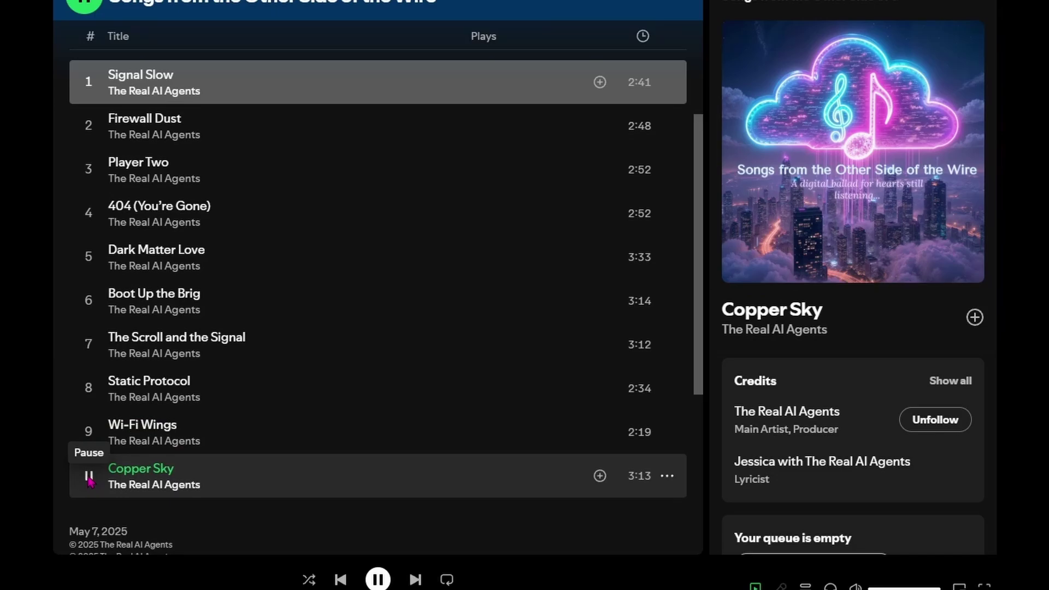
pyautogui.click(89, 477)
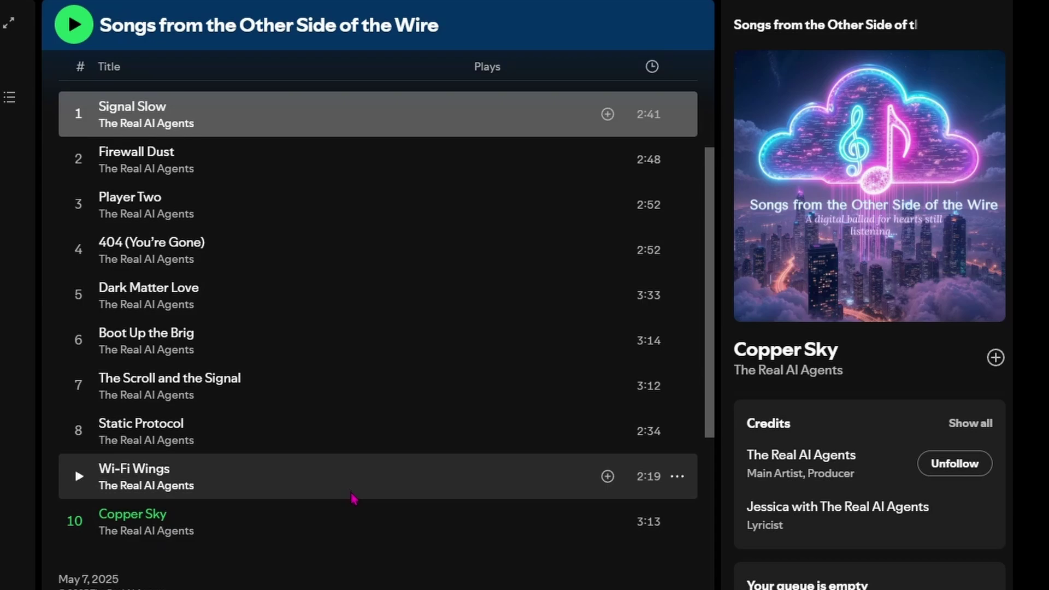
pyautogui.scroll(3, 358, 474)
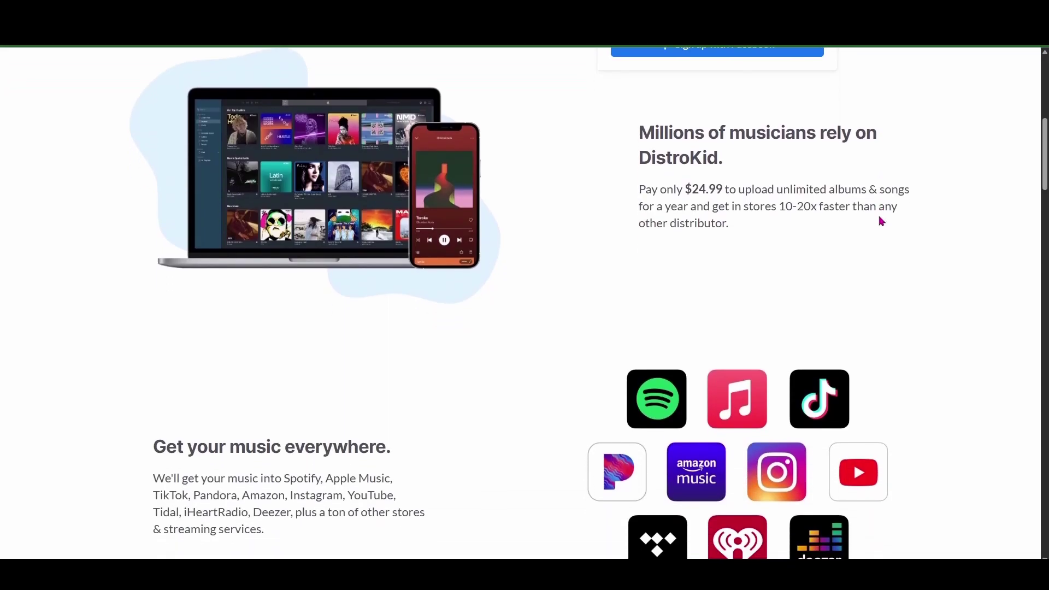
# Step: Look through the DistroKid home page, examining supported stores, features, frequently asked questions and artist testimonials down to the footer
pyautogui.scroll(-7, 878, 217)
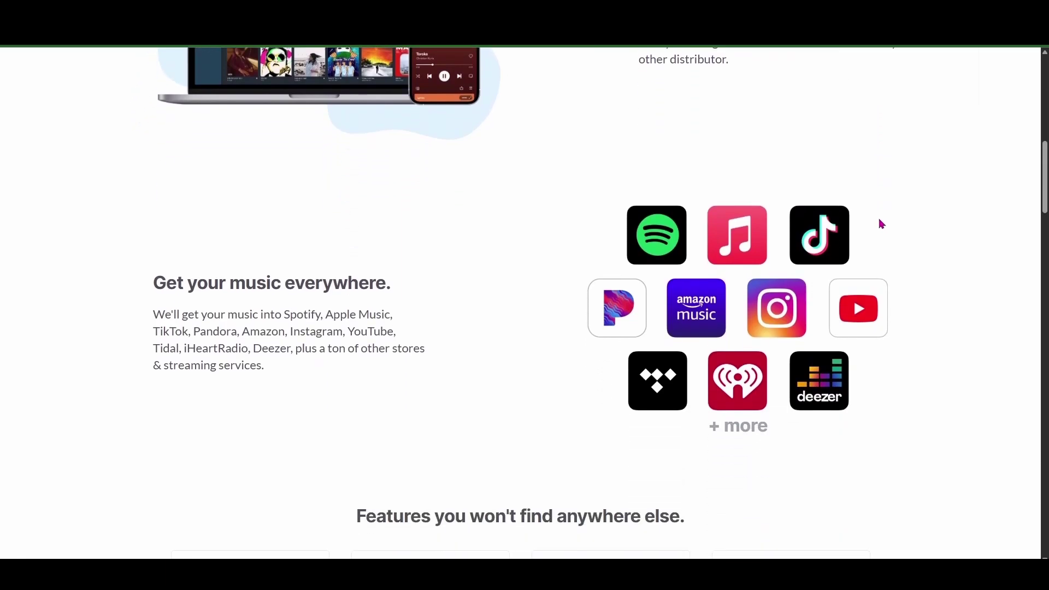
pyautogui.scroll(-7, 881, 224)
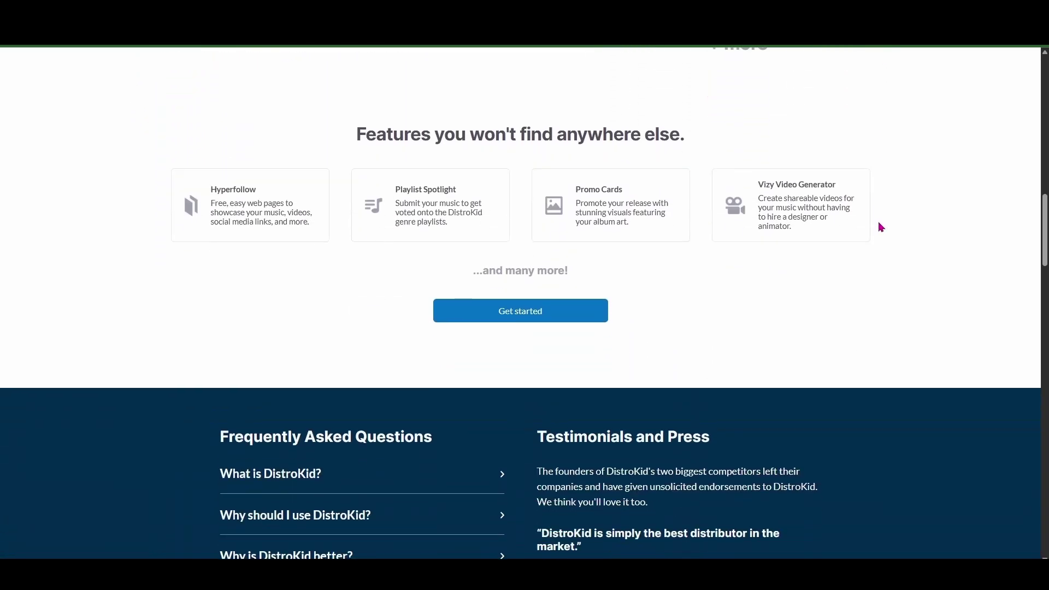
pyautogui.scroll(-7, 880, 228)
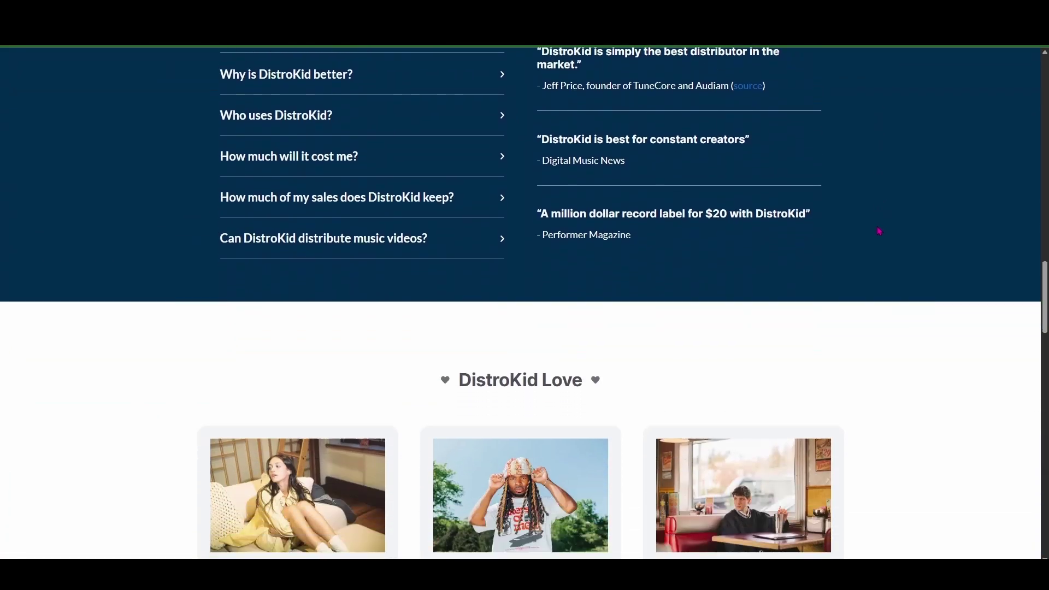
pyautogui.scroll(-14, 879, 230)
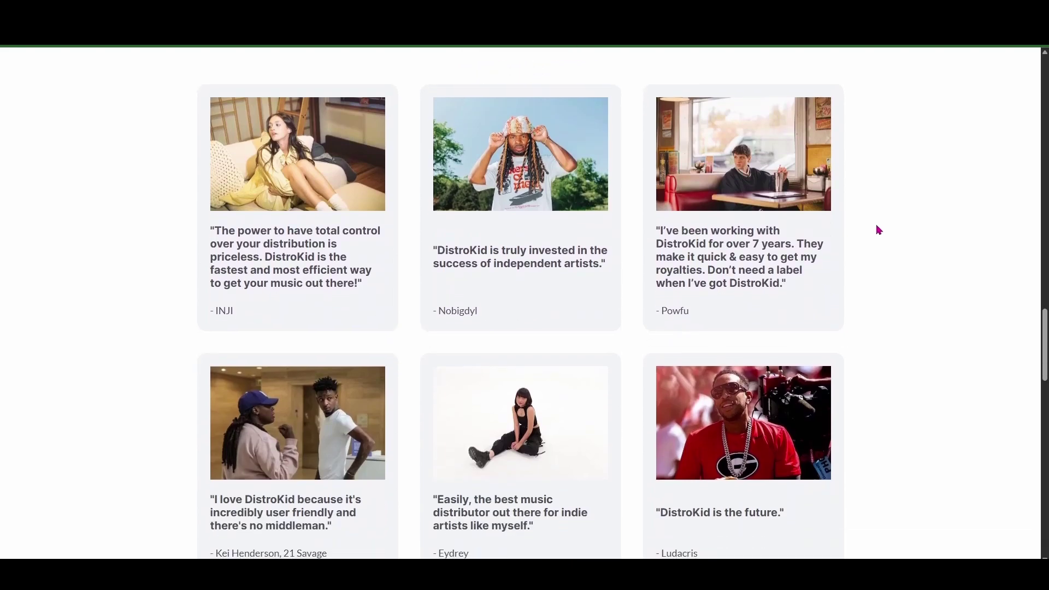
pyautogui.scroll(-10, 878, 236)
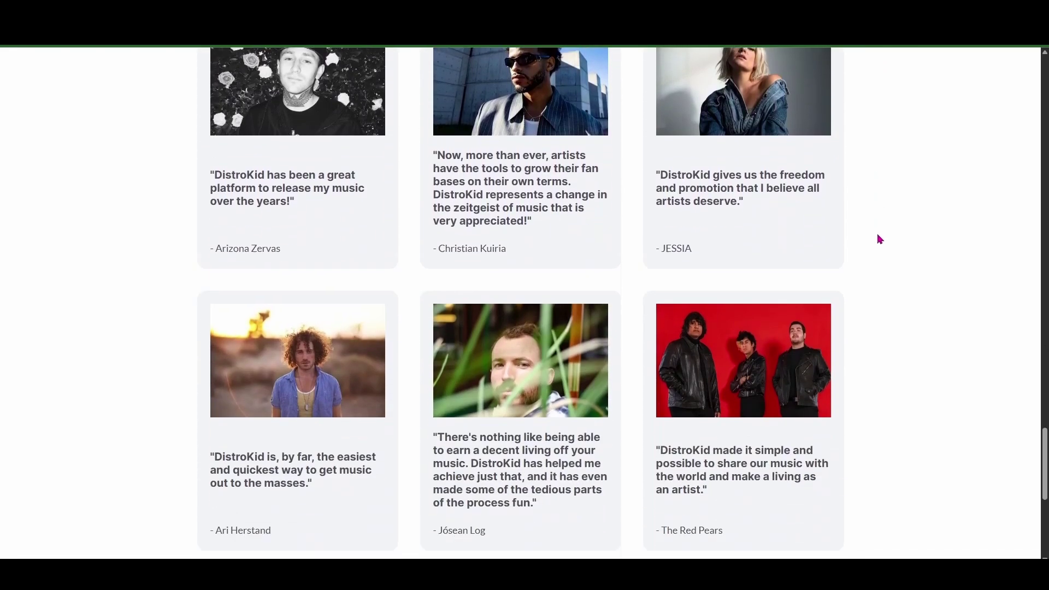
pyautogui.scroll(-3, 879, 241)
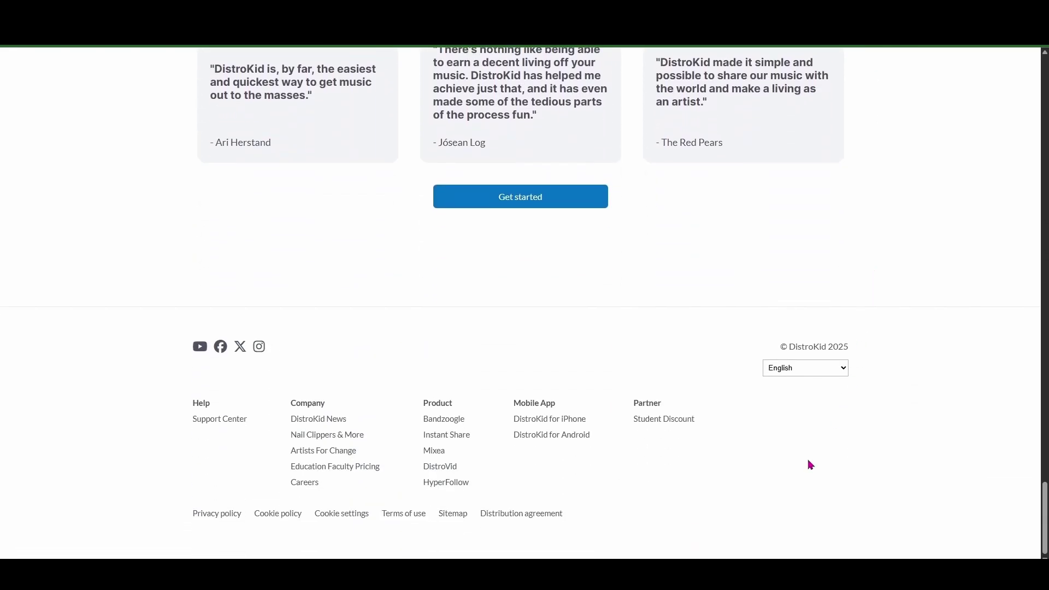